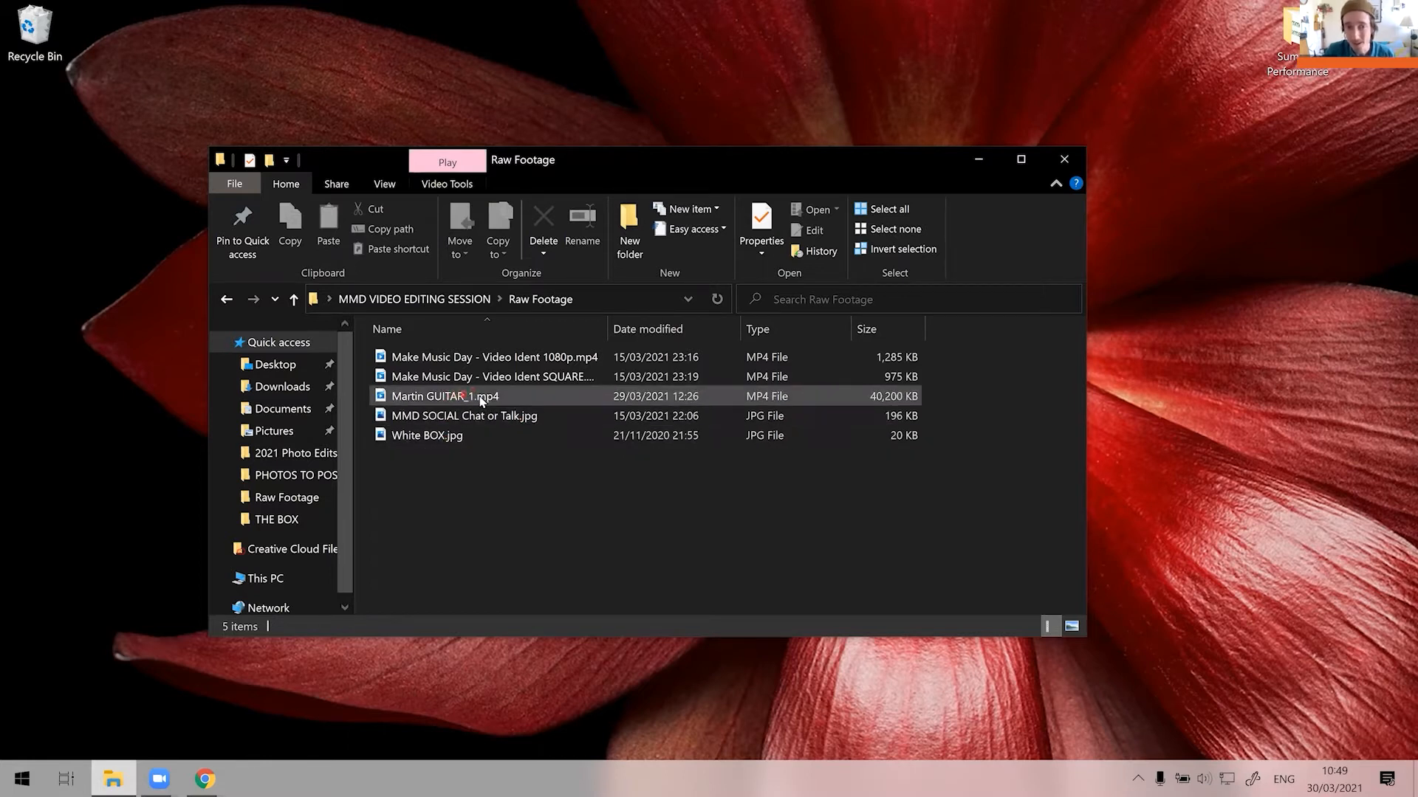
Review the files in the Raw Footage folder and go back up to the MMD VIDEO EDITING SESSION folder.
mouse_move(473, 403)
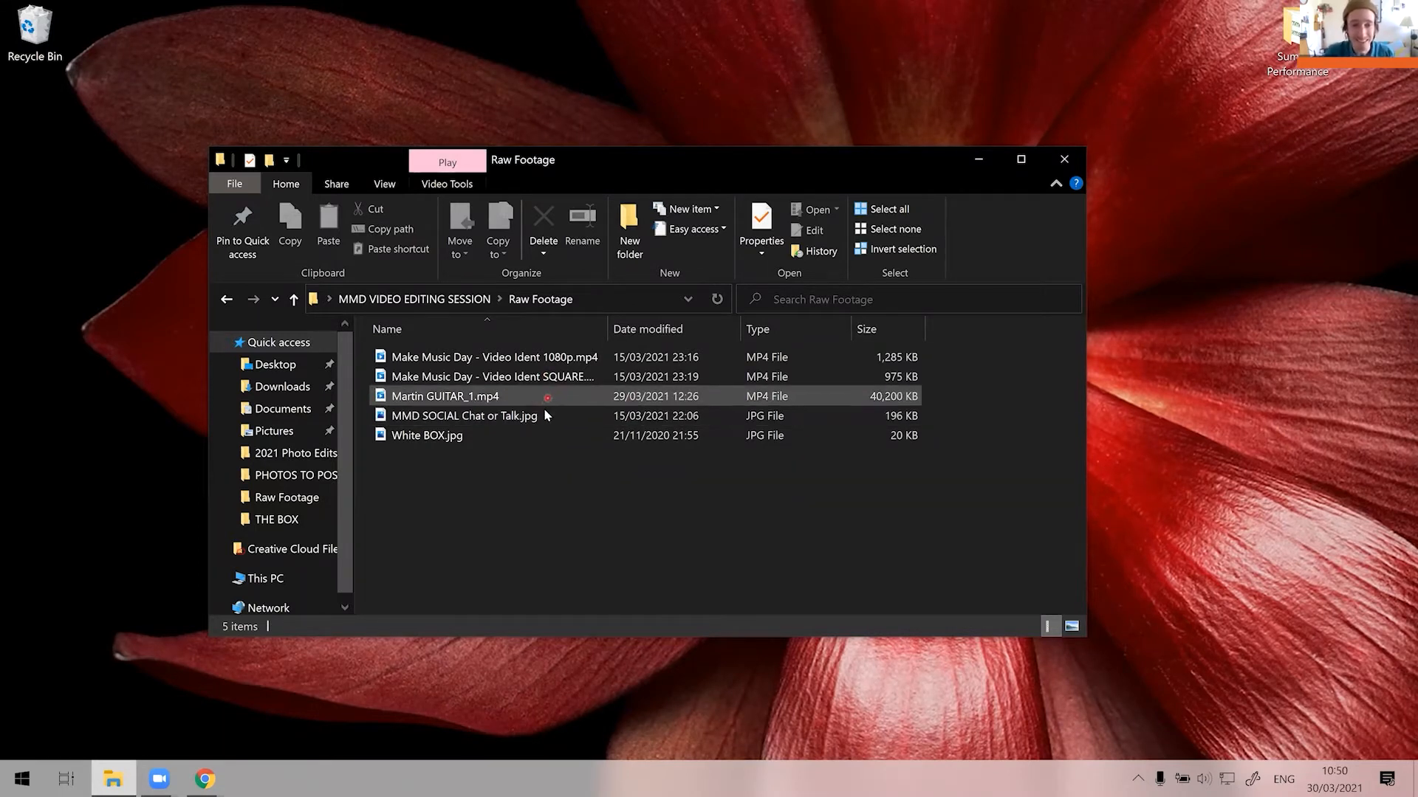
mouse_move(543, 409)
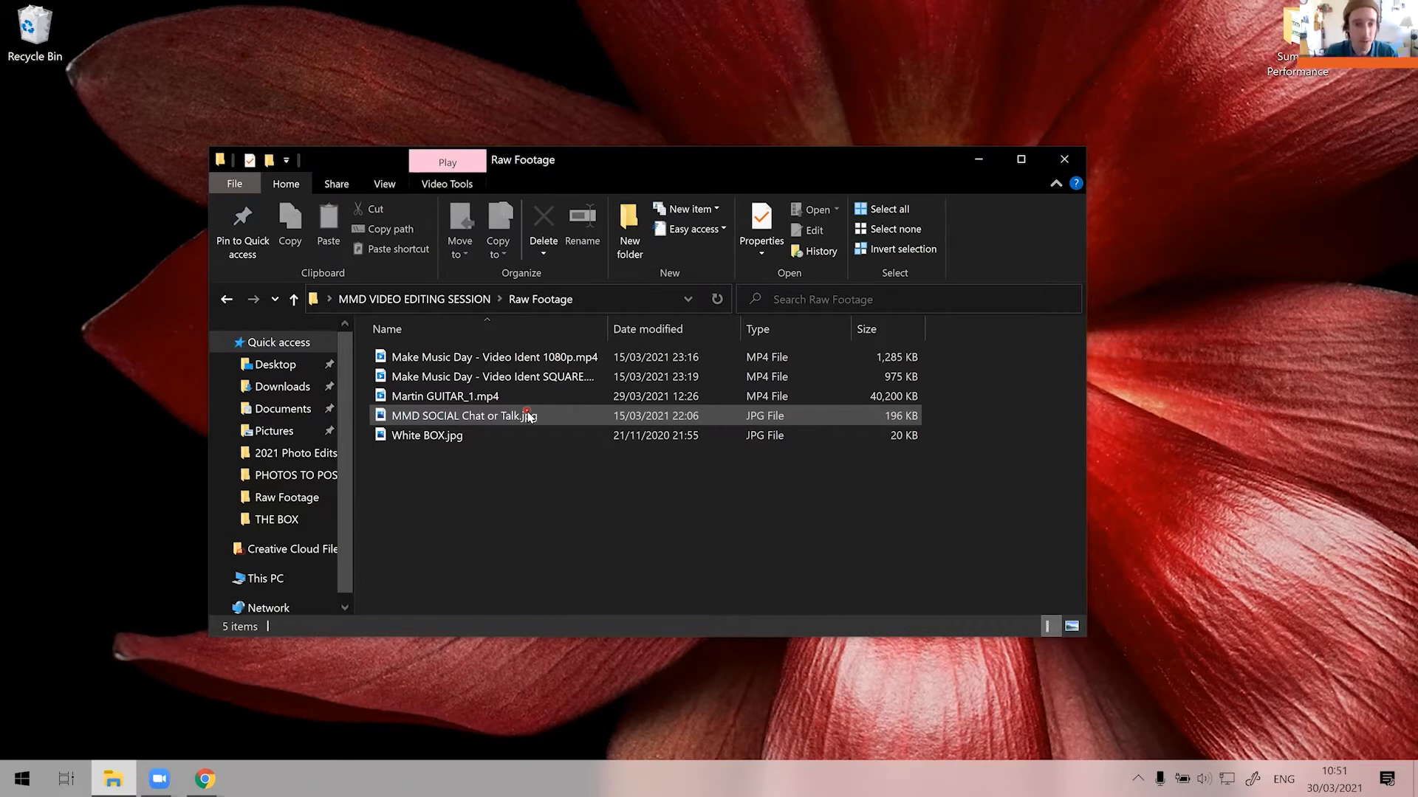
click(459, 305)
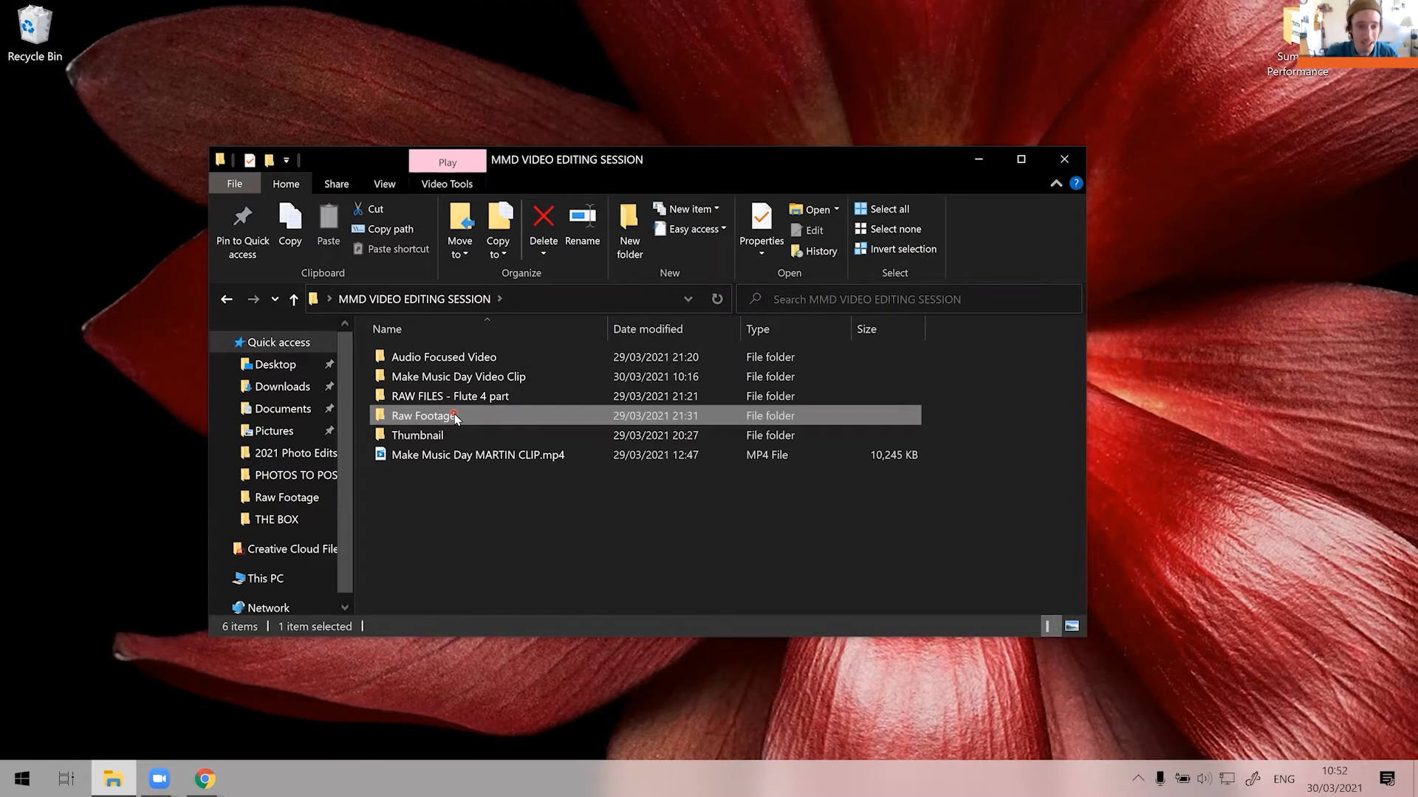
Find and launch the Shotcut video editor.
click(23, 779)
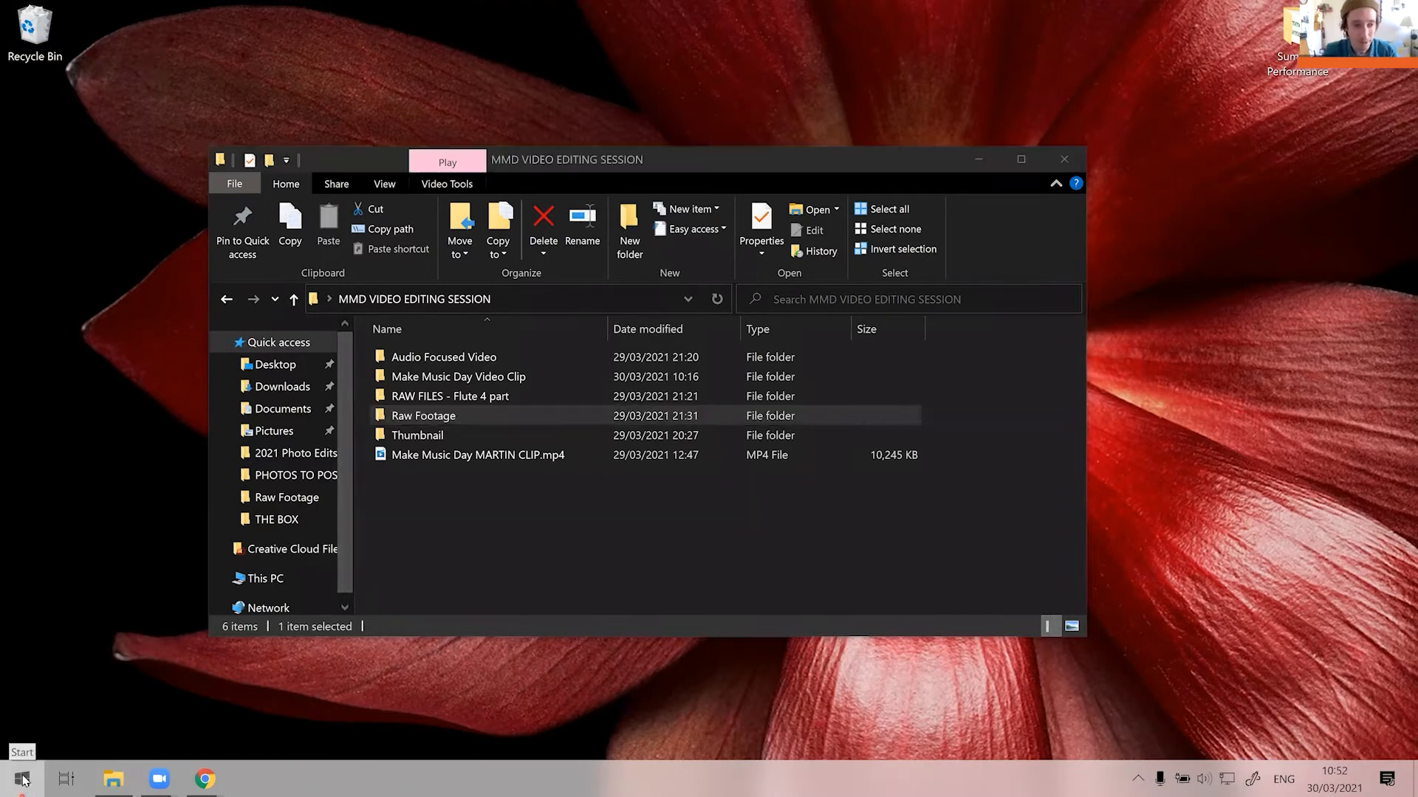
text(sho)
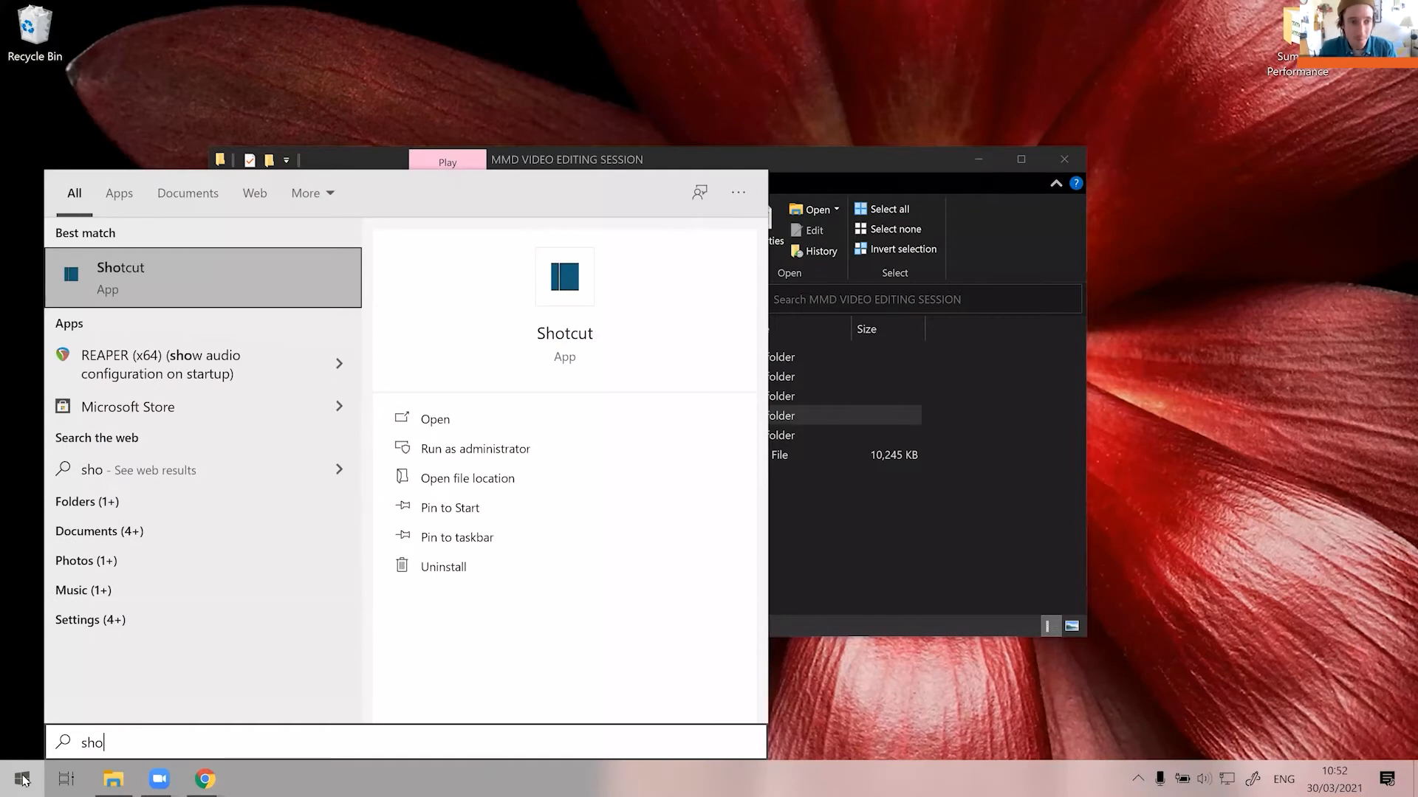
key(Return)
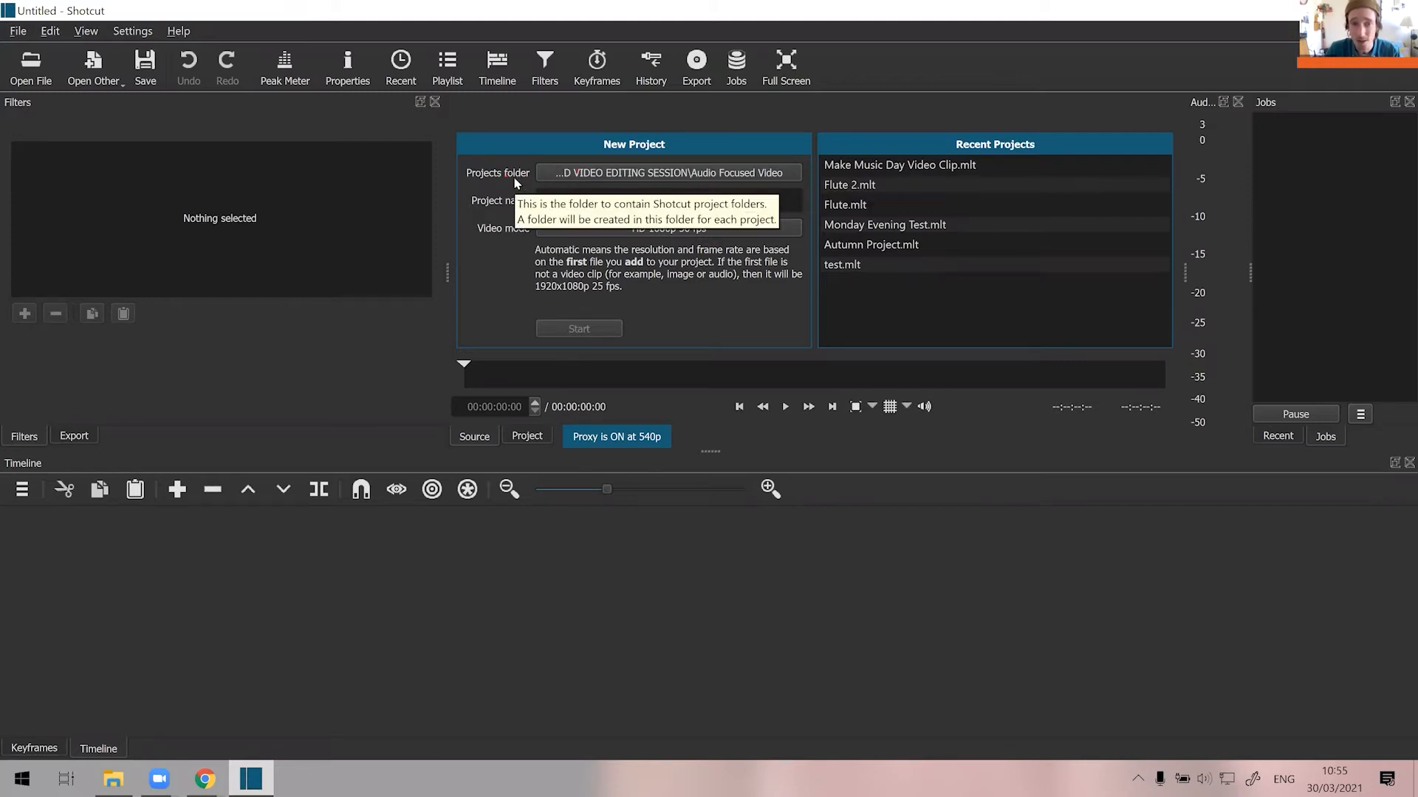
Keep Audio Focused Video as the new project's folder and name the project with the owner's first name in possessive form plus "Project".
click(570, 176)
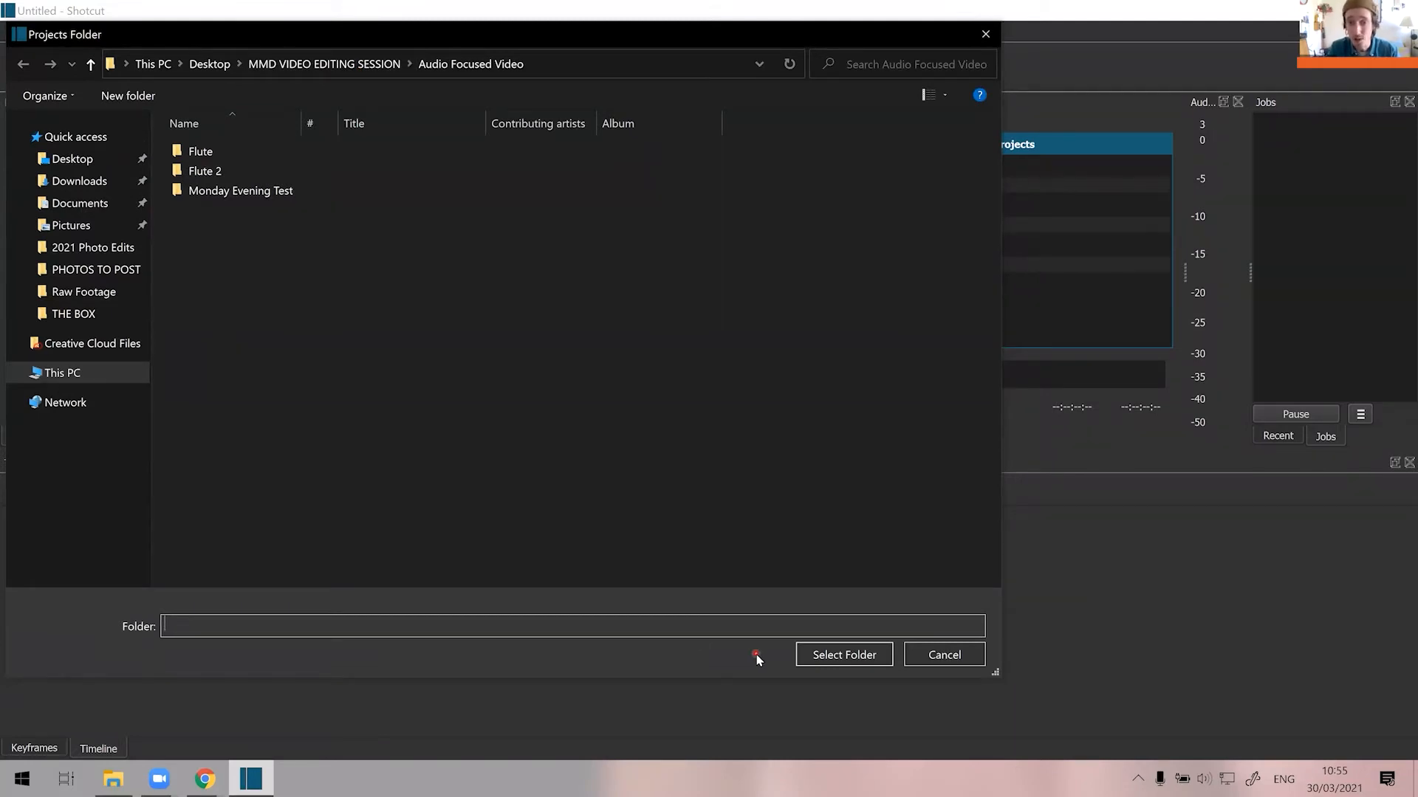
click(849, 655)
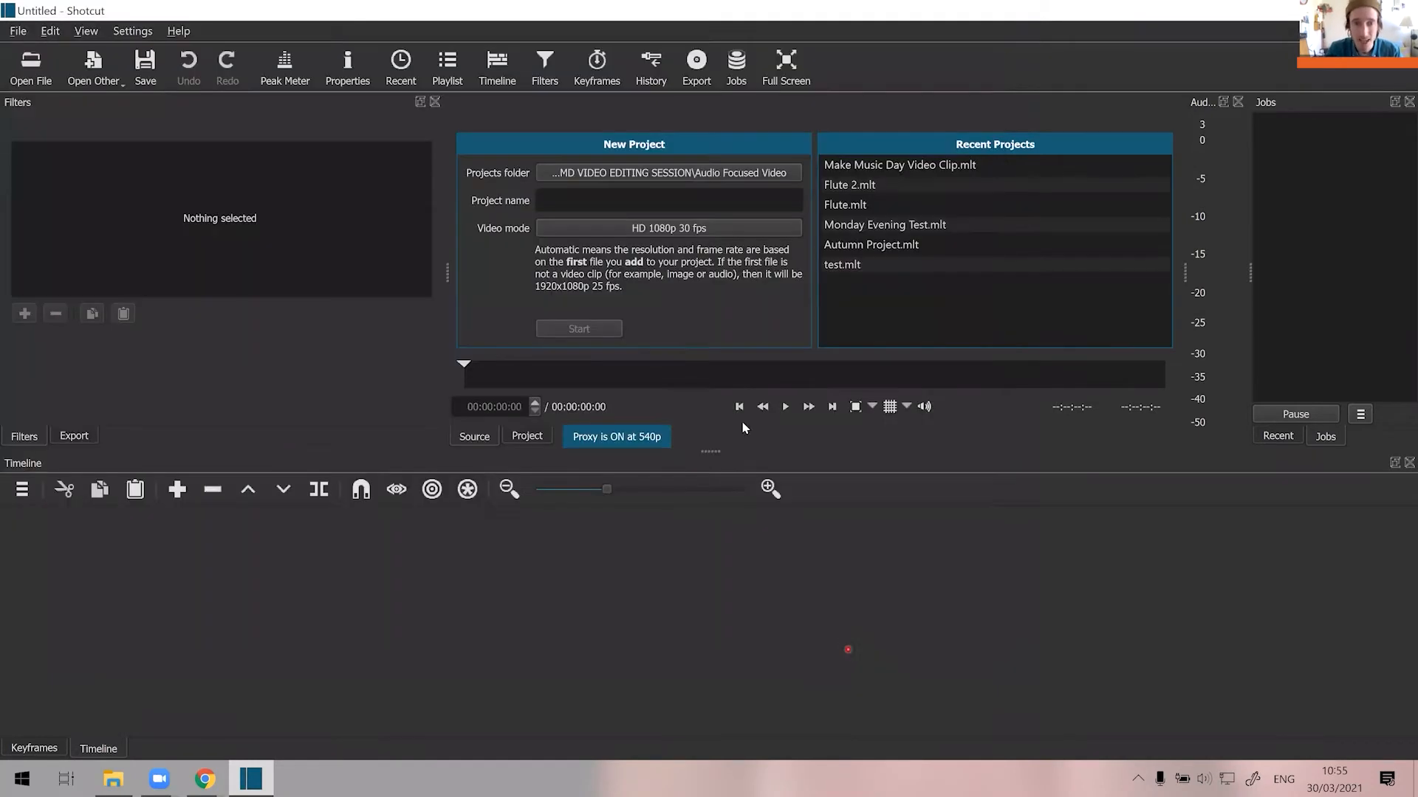
click(657, 204)
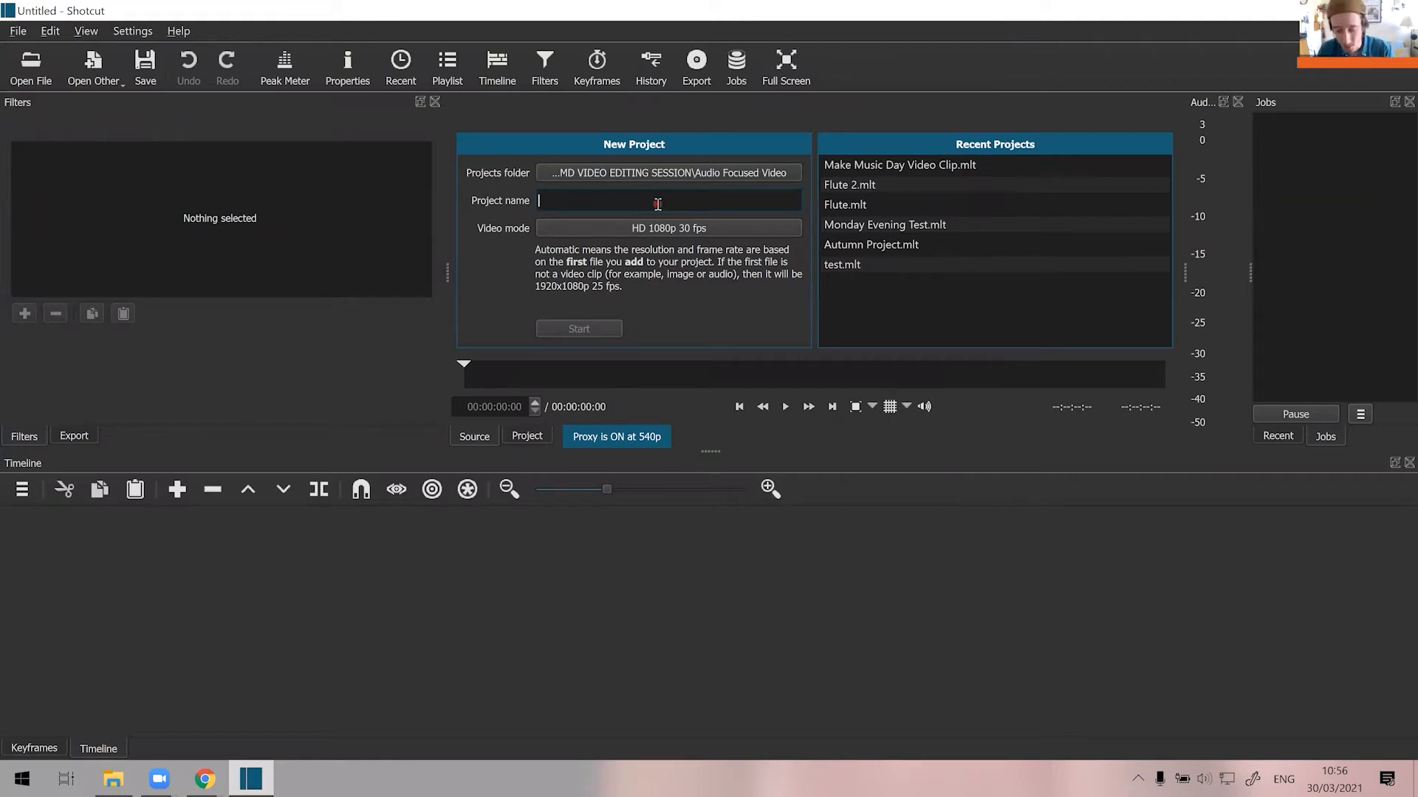
text(Leon's )
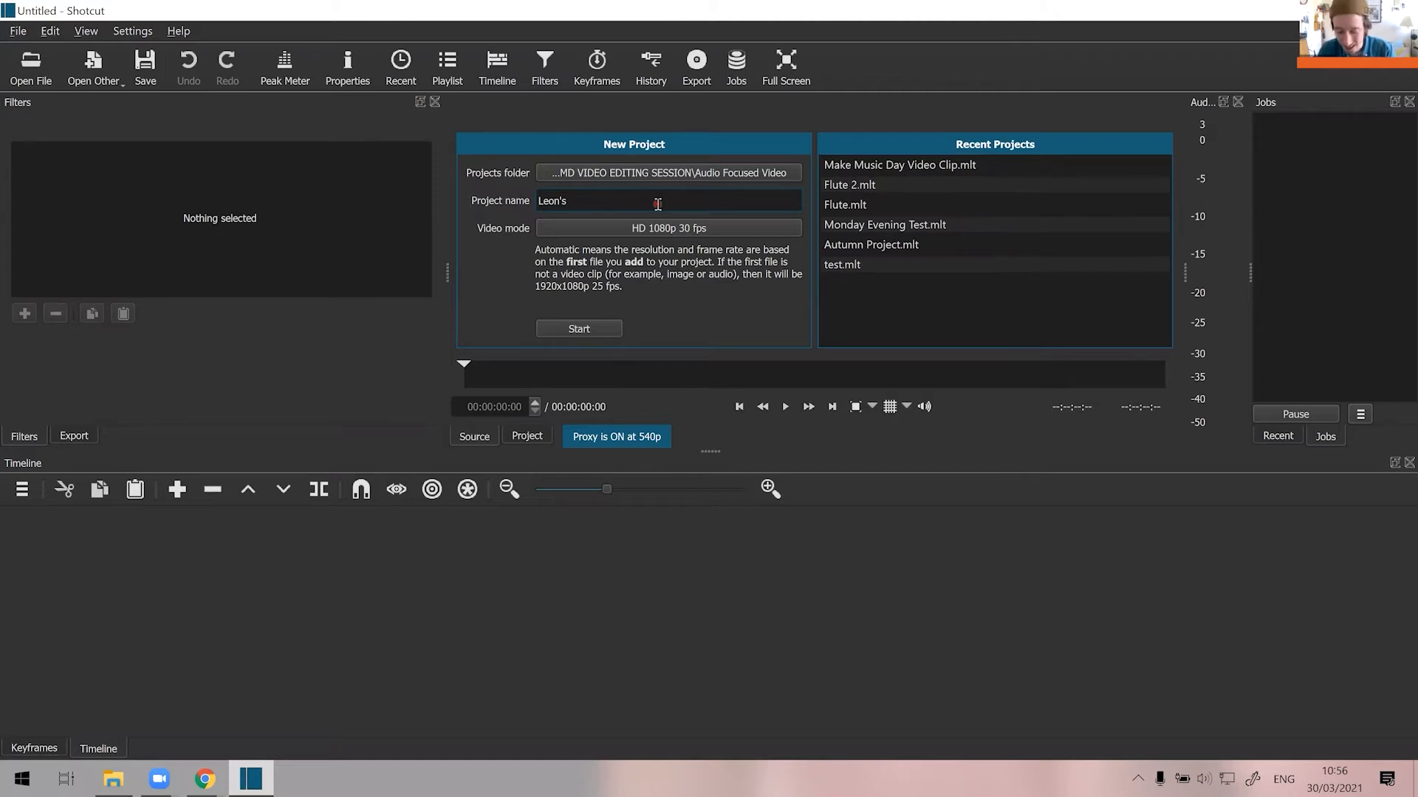
text(Pro)
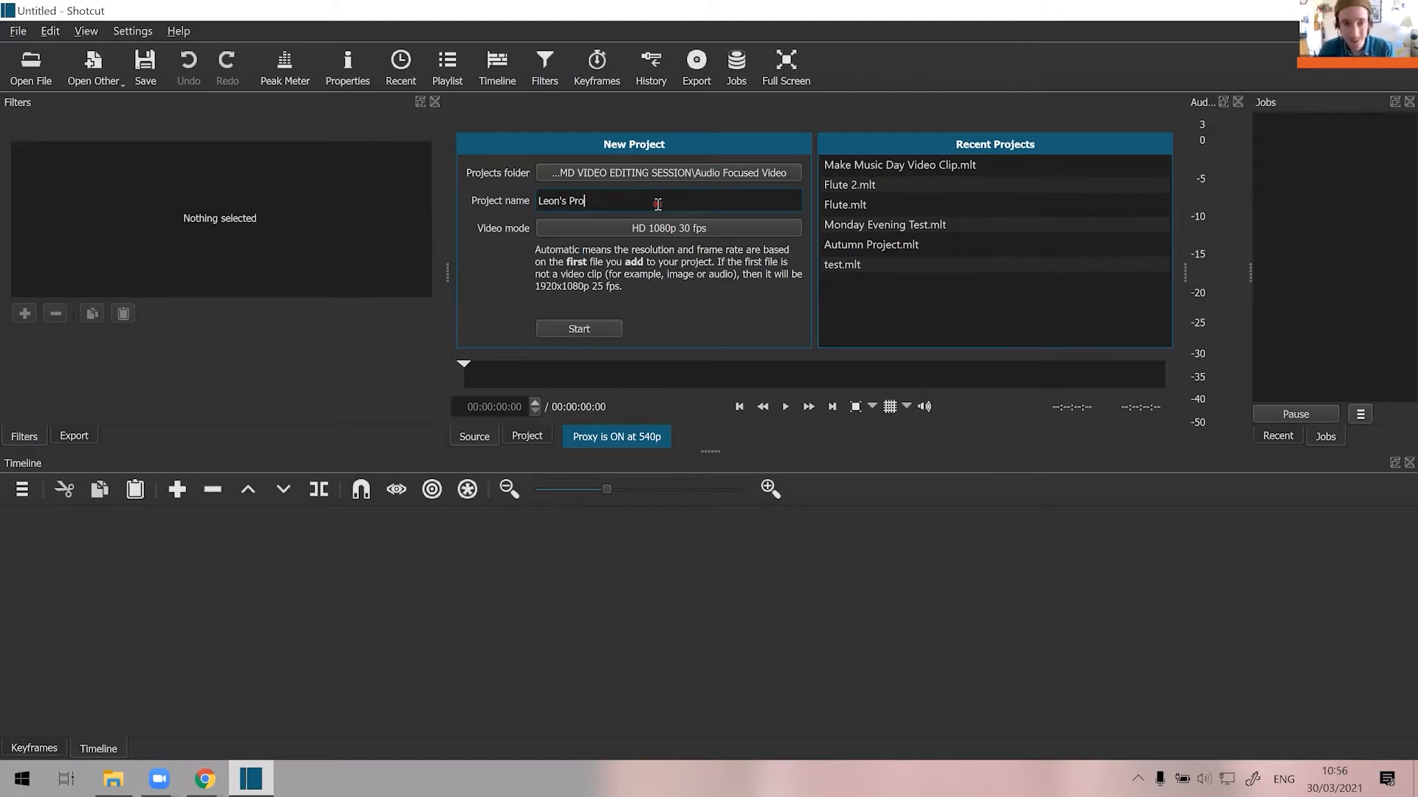
text(ject)
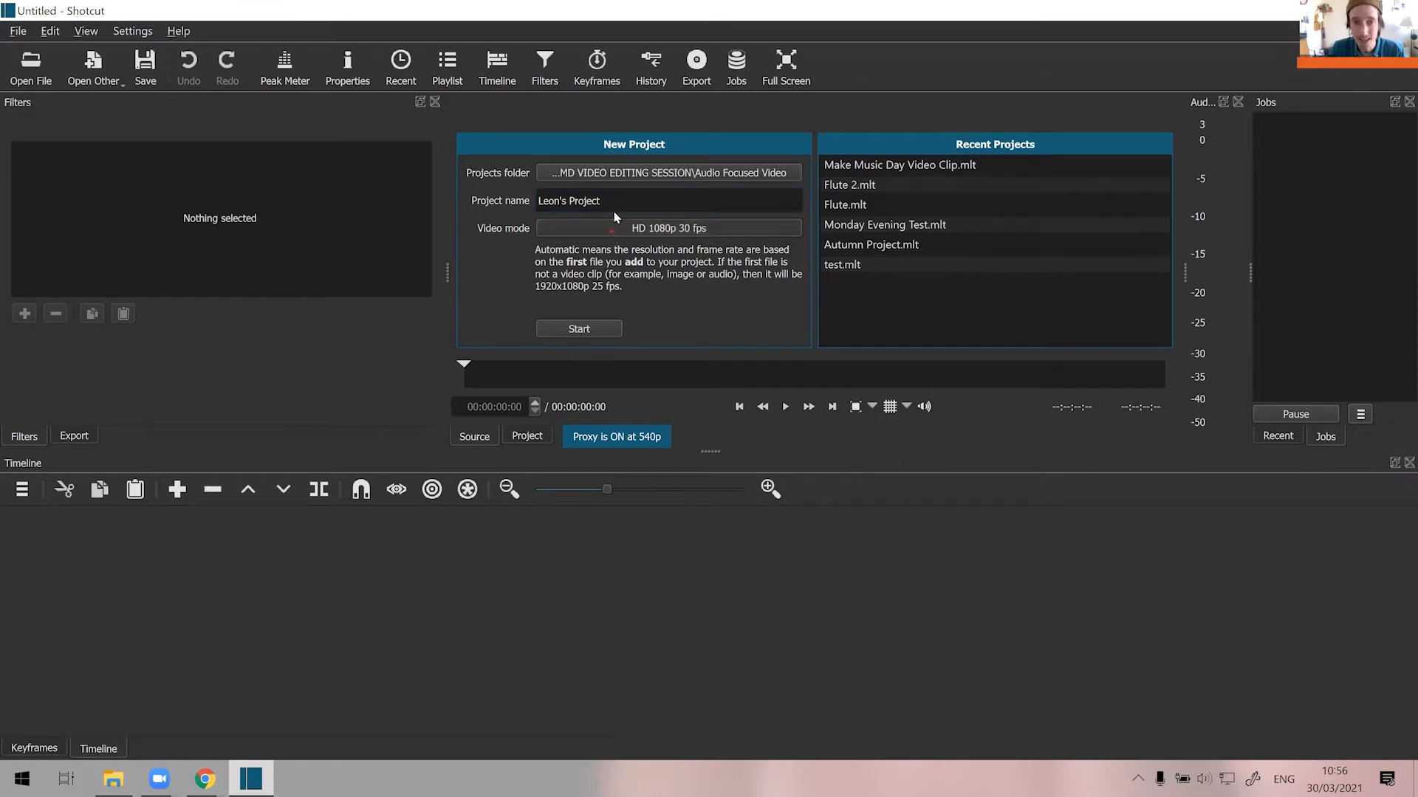
Set the new project's video mode to HD 1080p 30 fps and start the project.
click(612, 230)
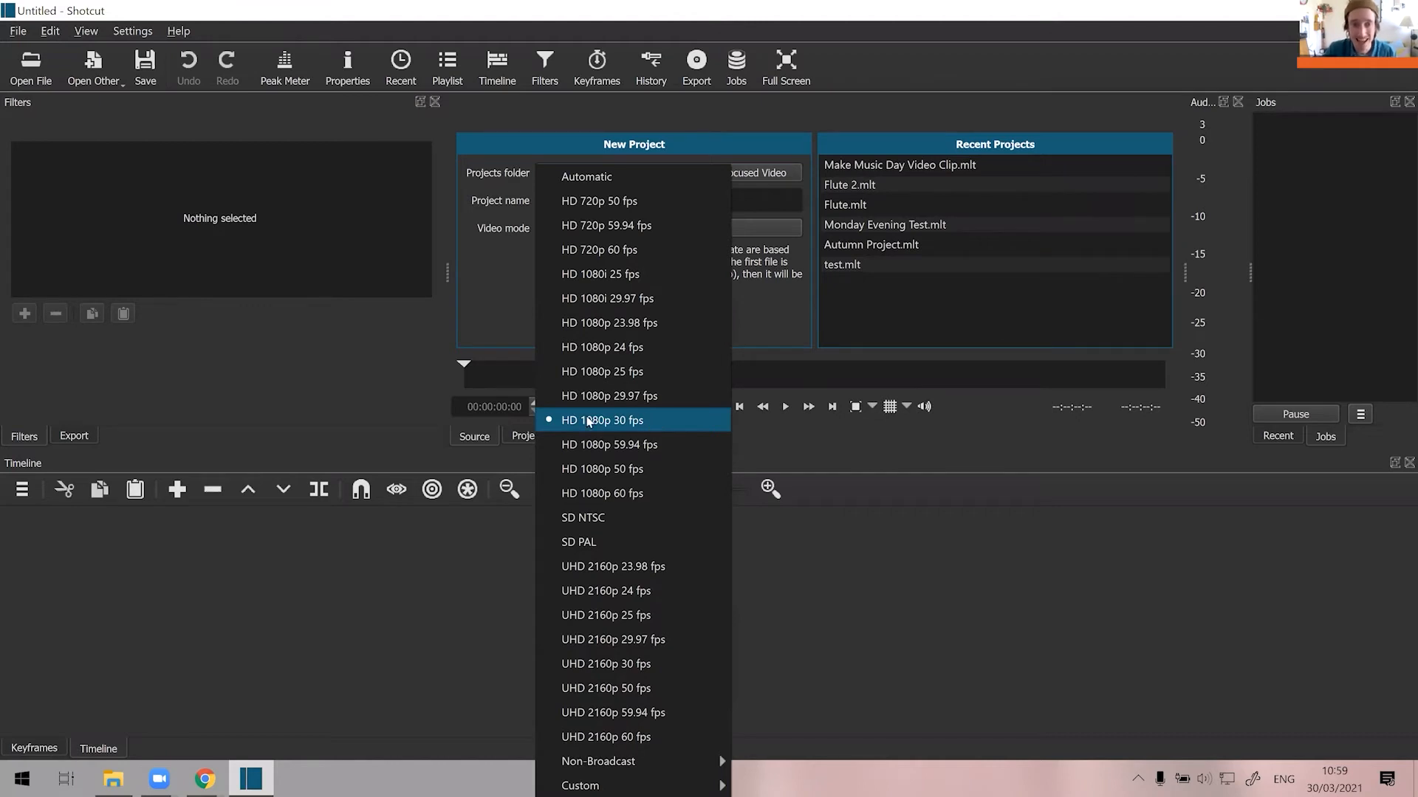
click(649, 422)
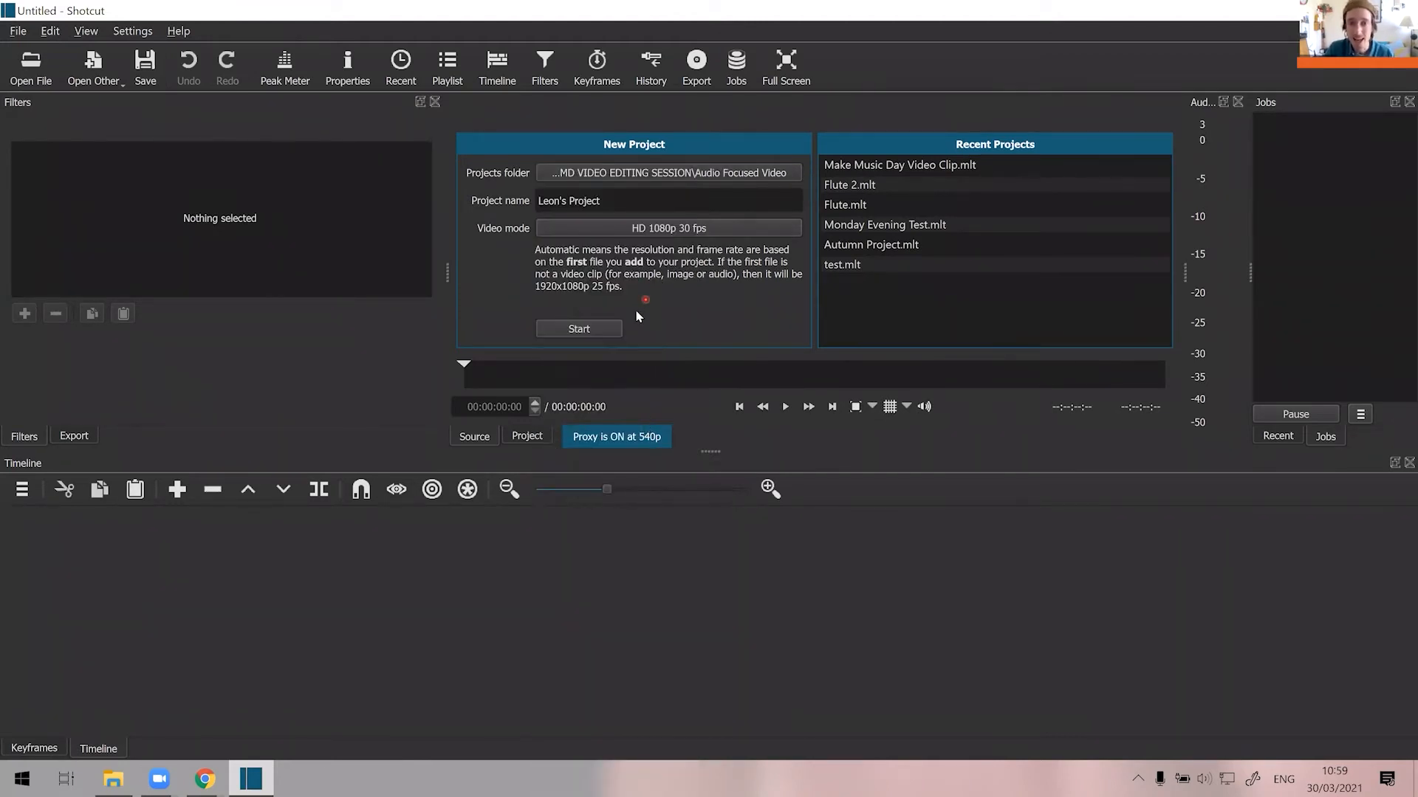
click(597, 332)
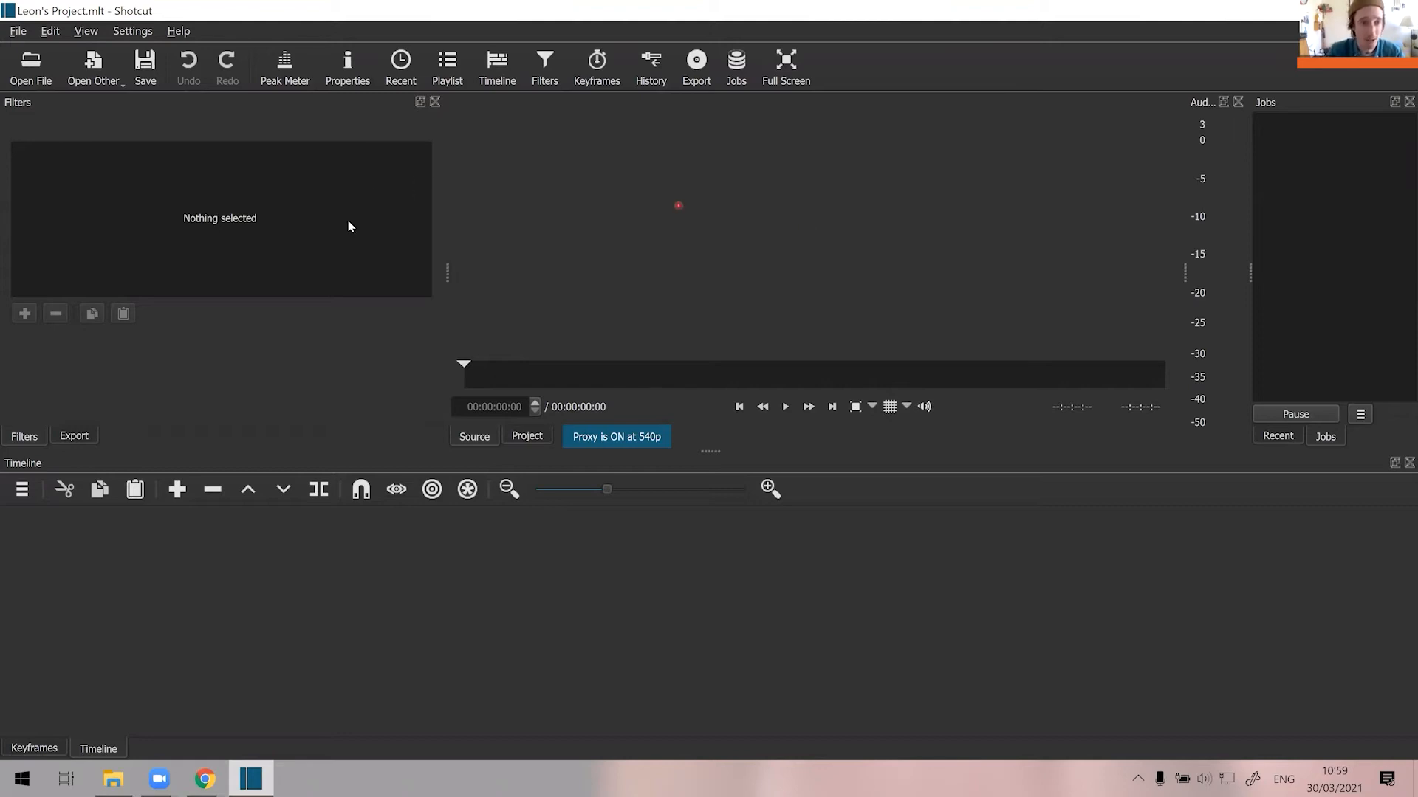
Open the GUITAR_1 MP4 clip from the Raw Footage folder and pause its playback.
click(50, 77)
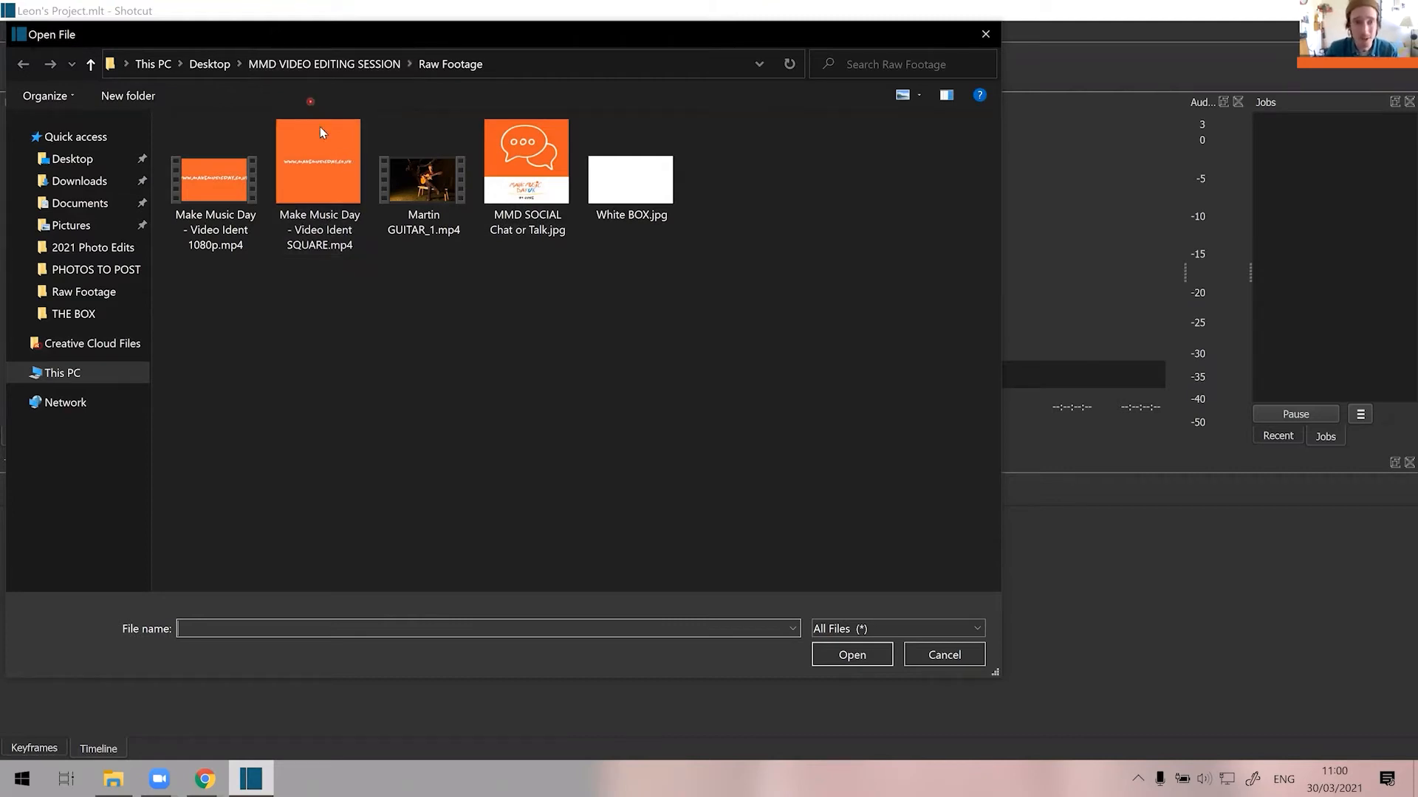
click(445, 200)
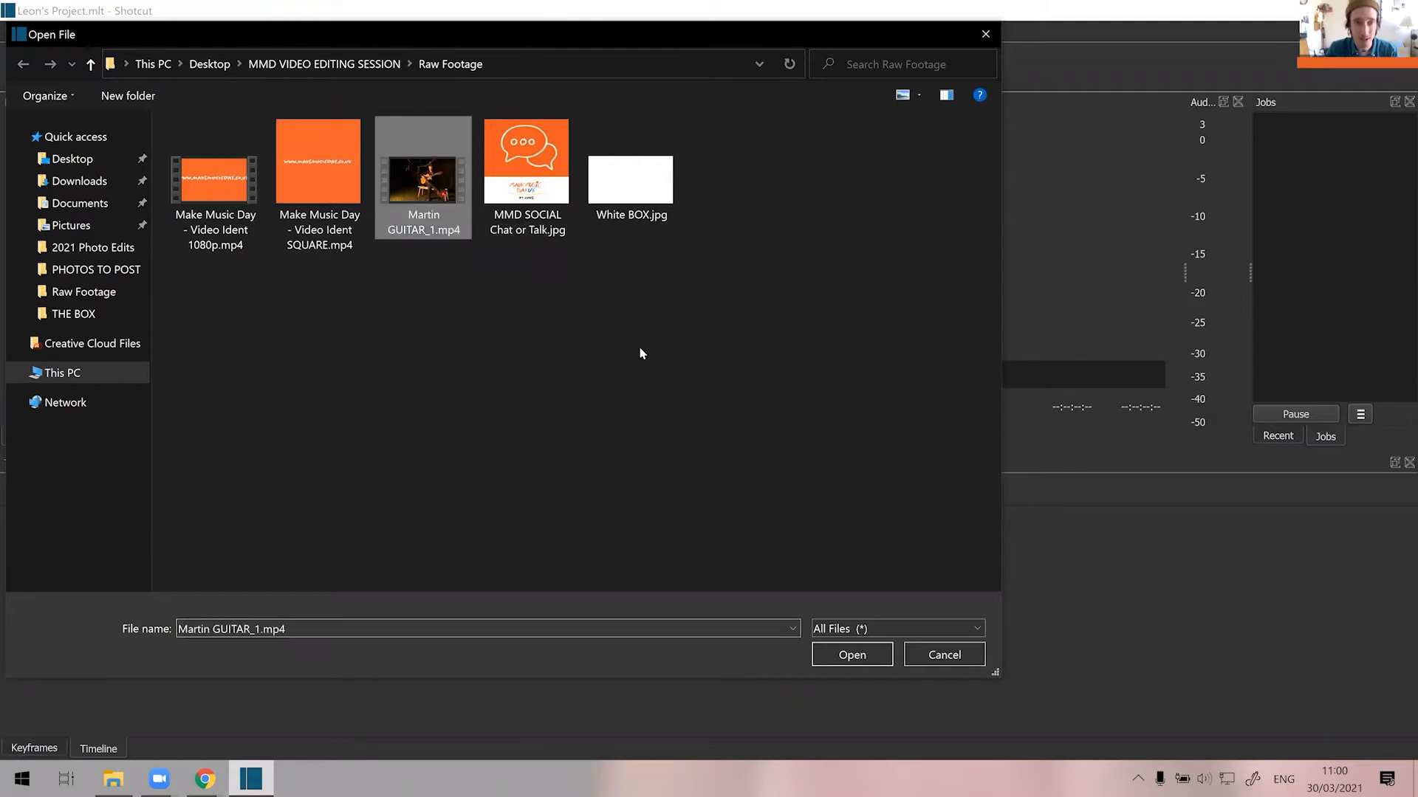
click(885, 667)
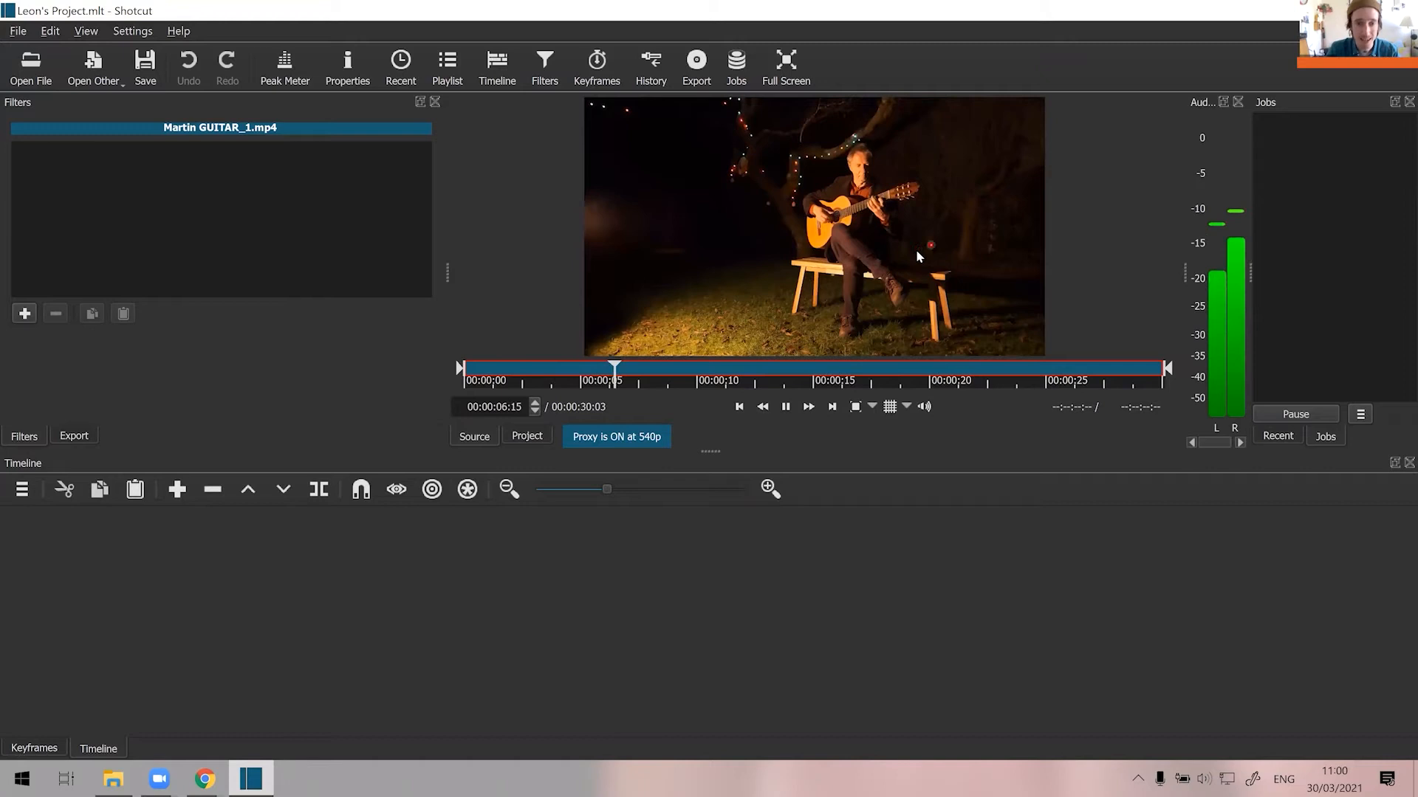
click(788, 408)
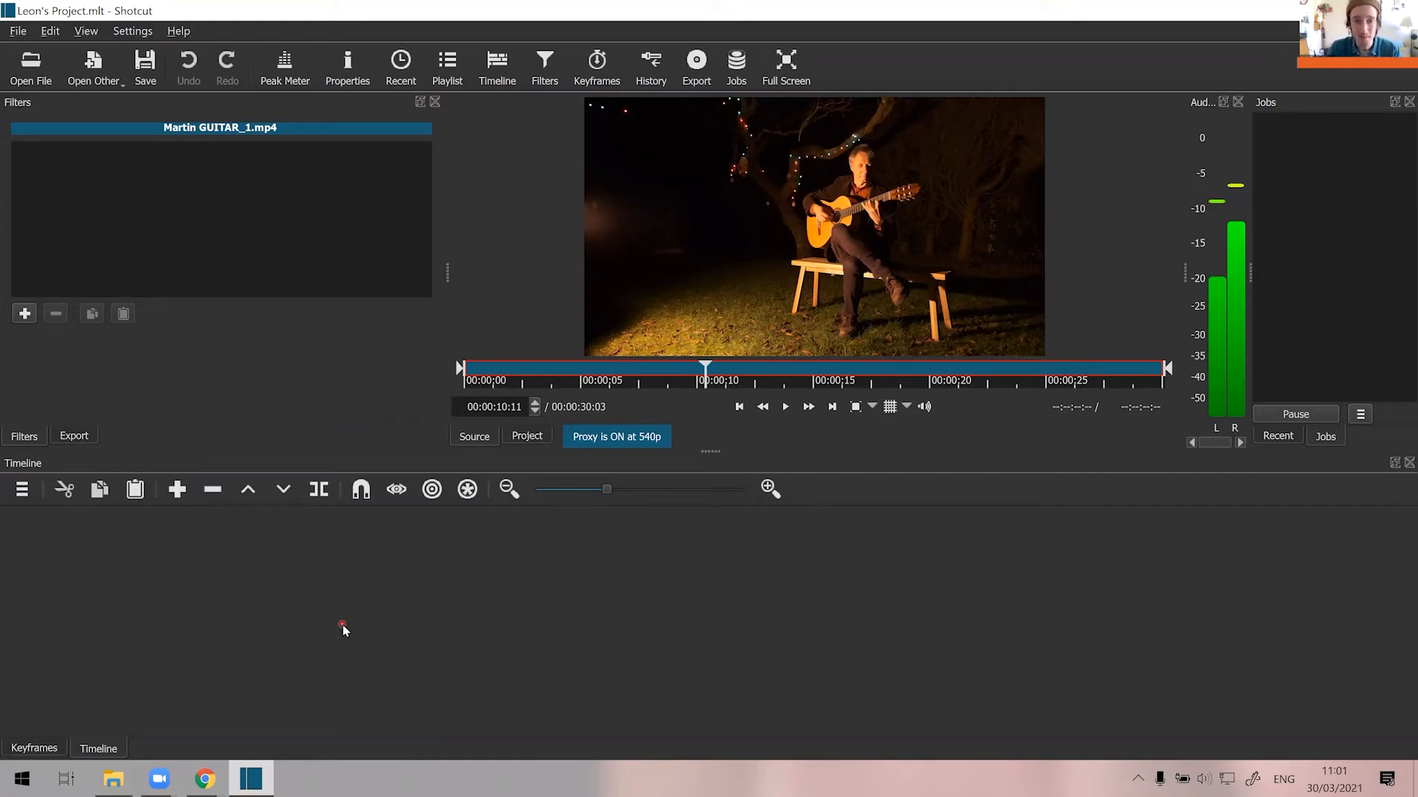
Add a video track to the timeline and place the opened guitar clip on it, starting at about 4 seconds.
click(28, 497)
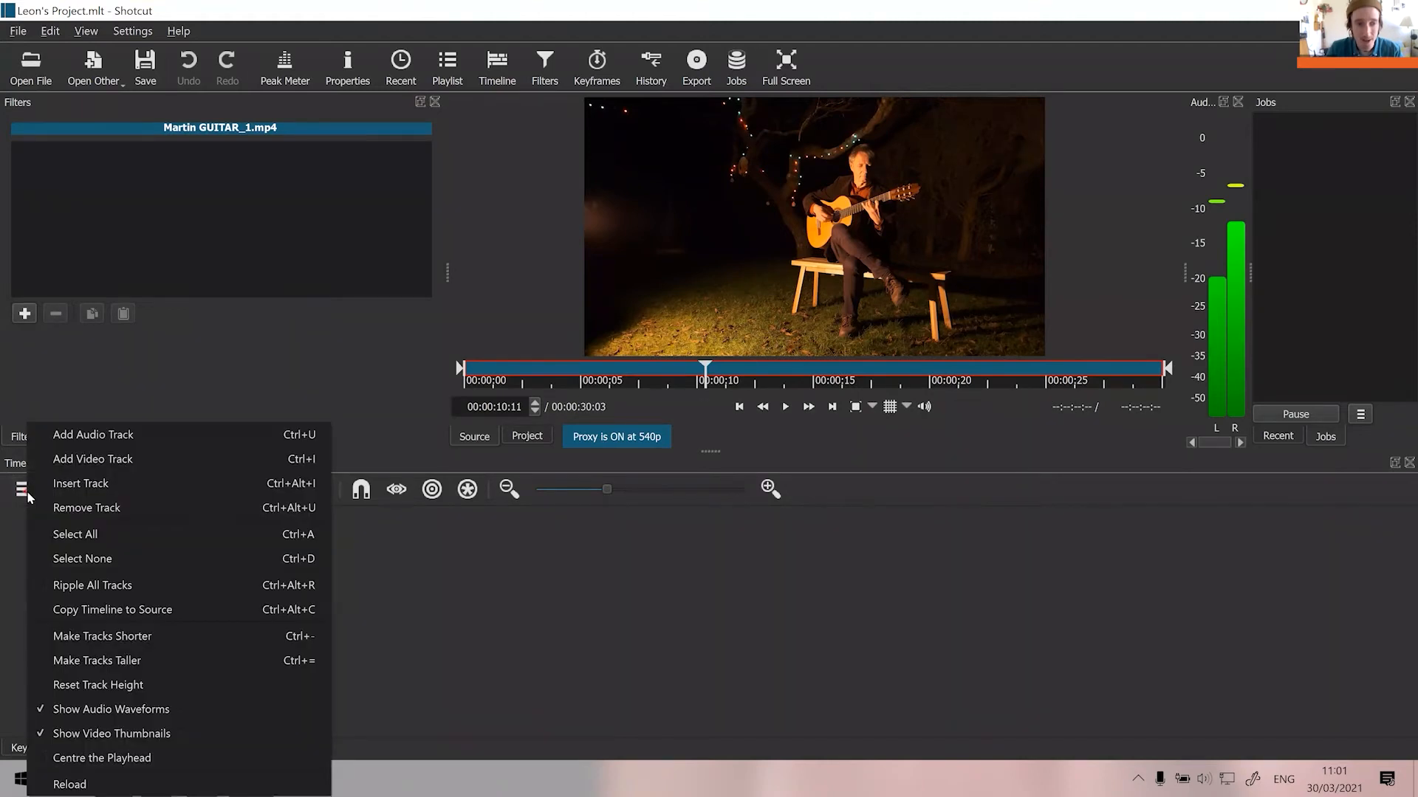
click(107, 461)
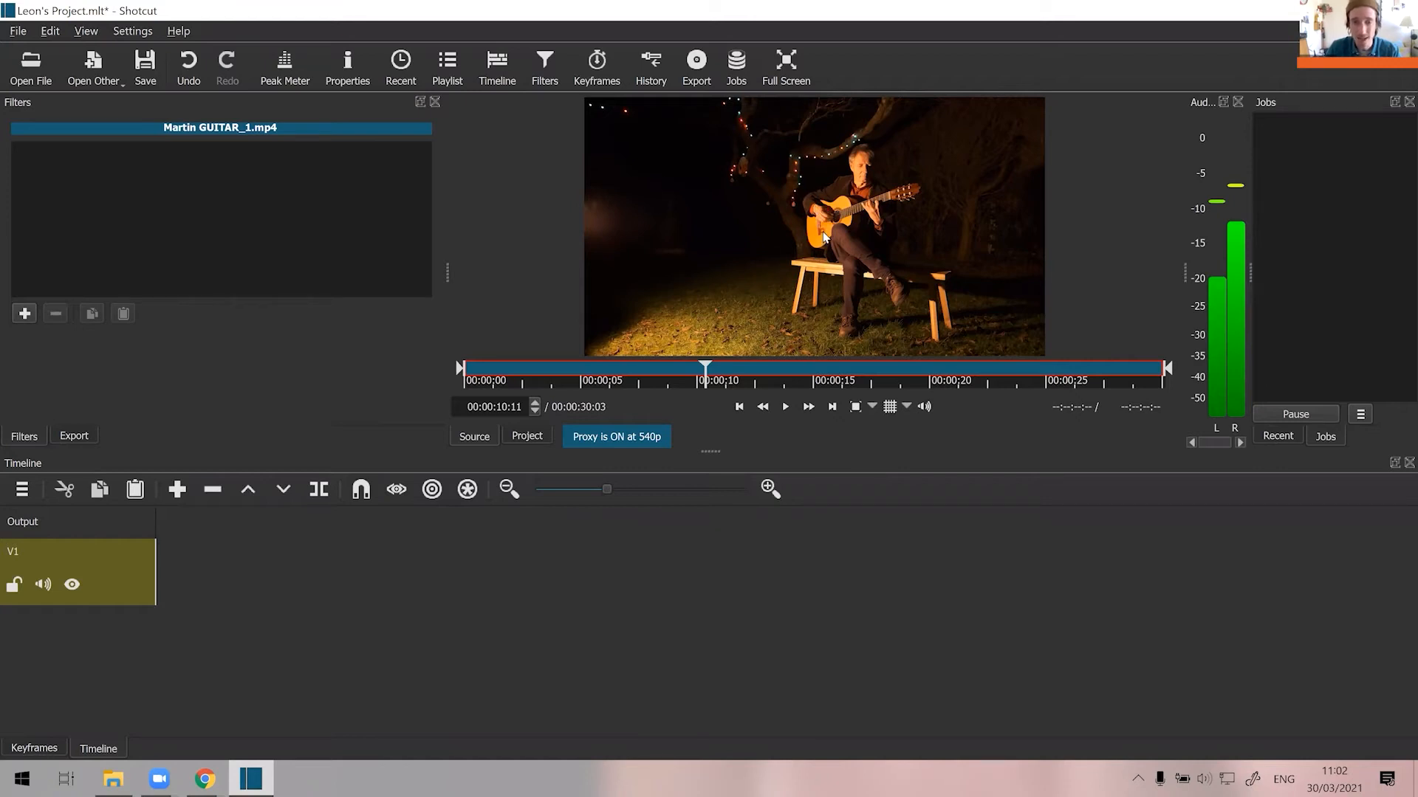
drag(801, 251, 347, 598)
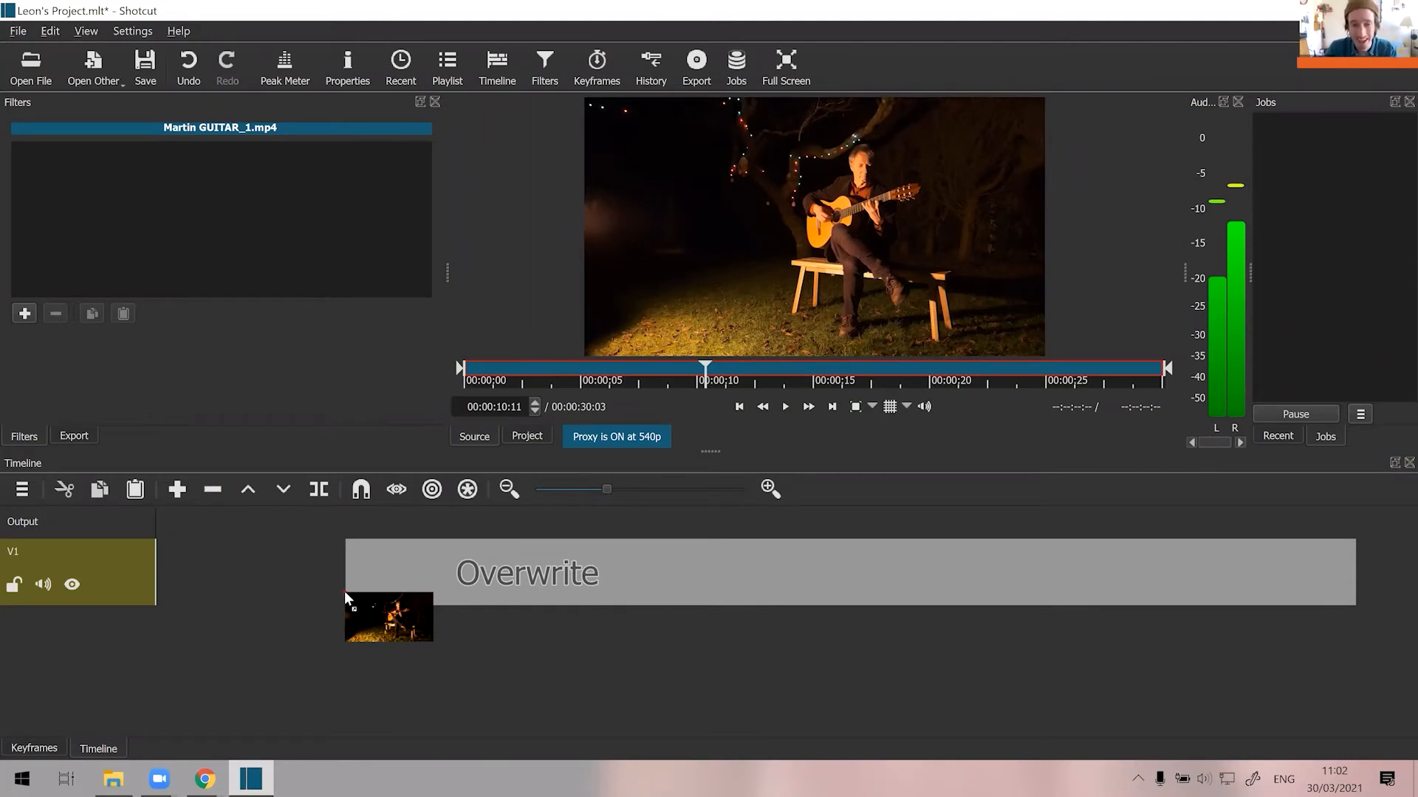
mouse_move(344, 593)
mouse_down()
mouse_move(170, 591)
mouse_move(319, 583)
mouse_up()
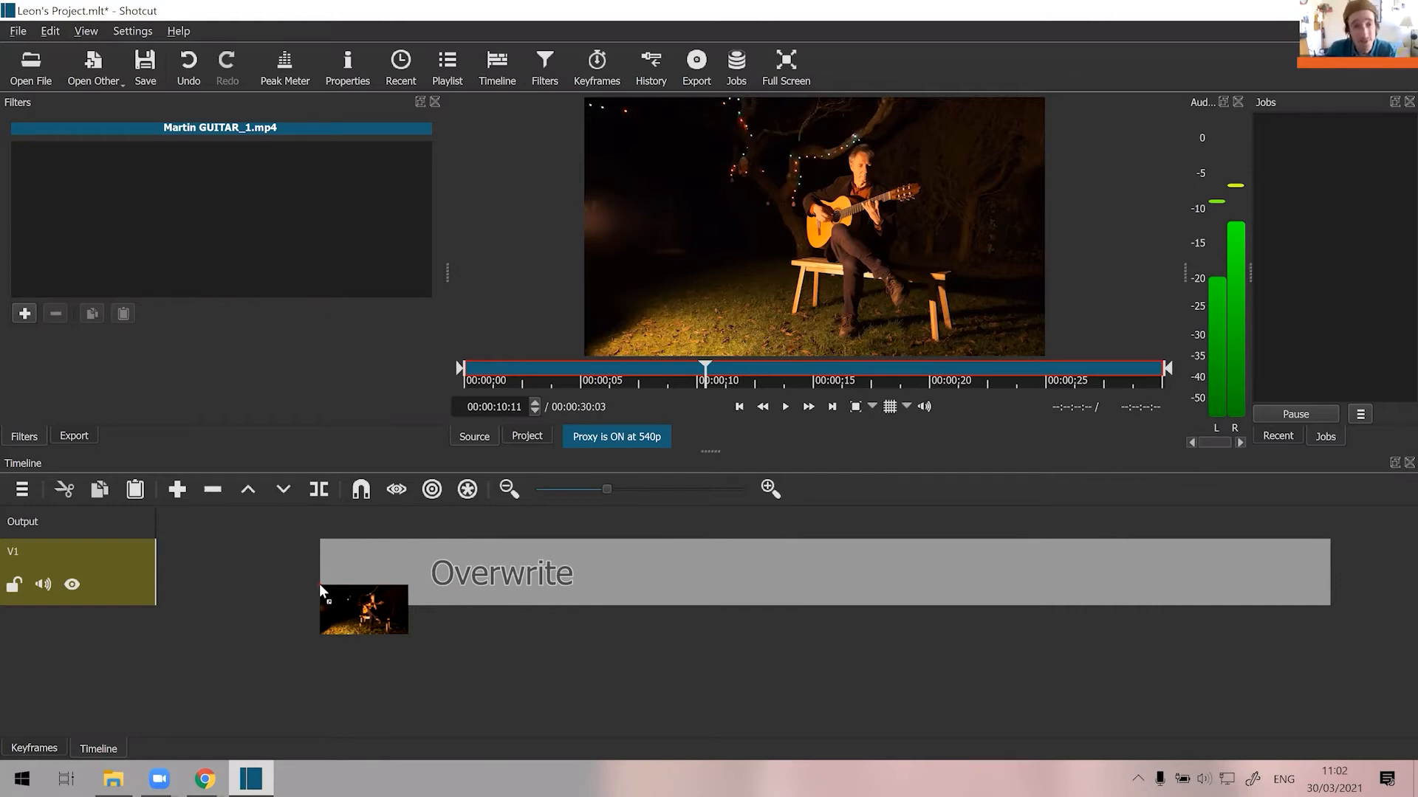
drag(319, 583, 321, 582)
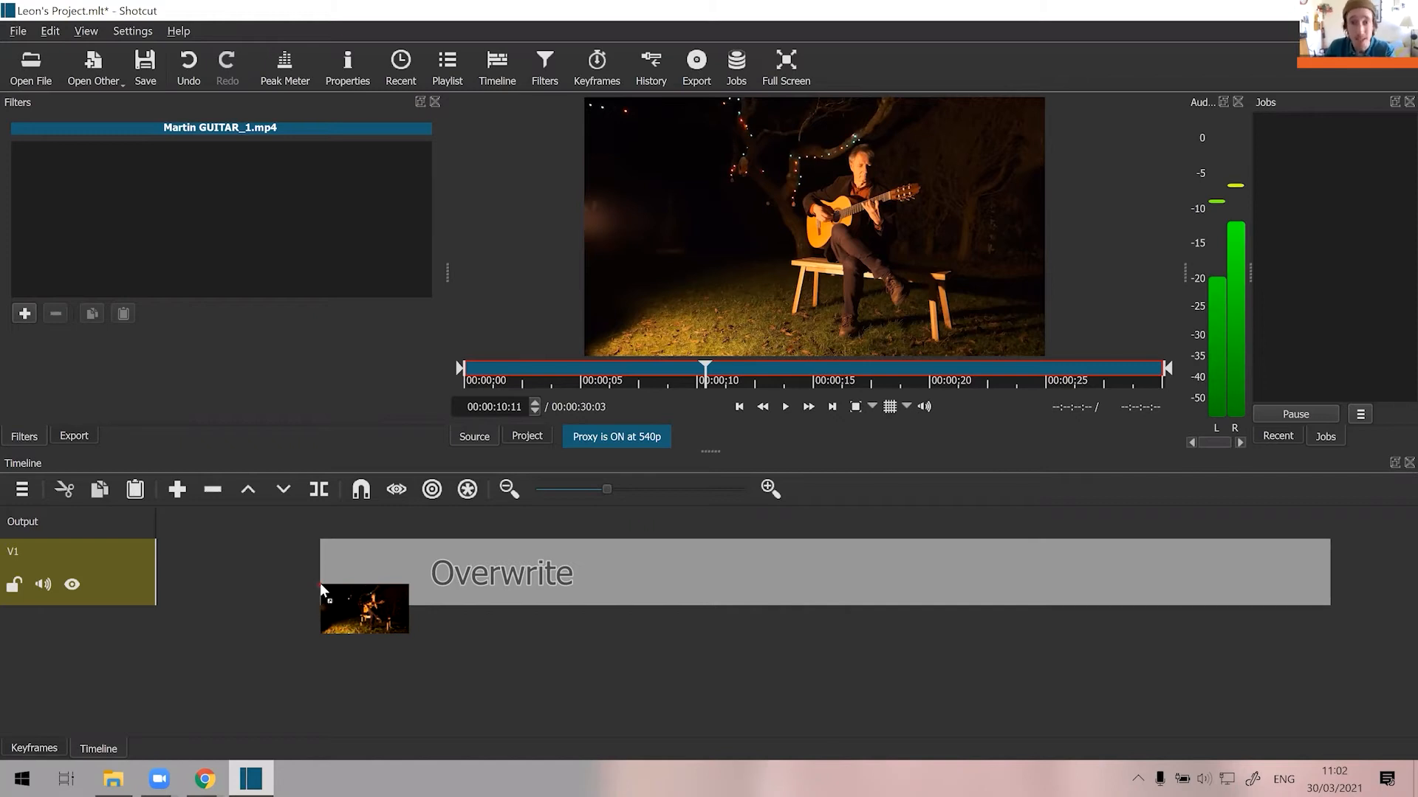
mouse_move(321, 582)
mouse_down()
mouse_move(291, 597)
mouse_move(305, 591)
mouse_up()
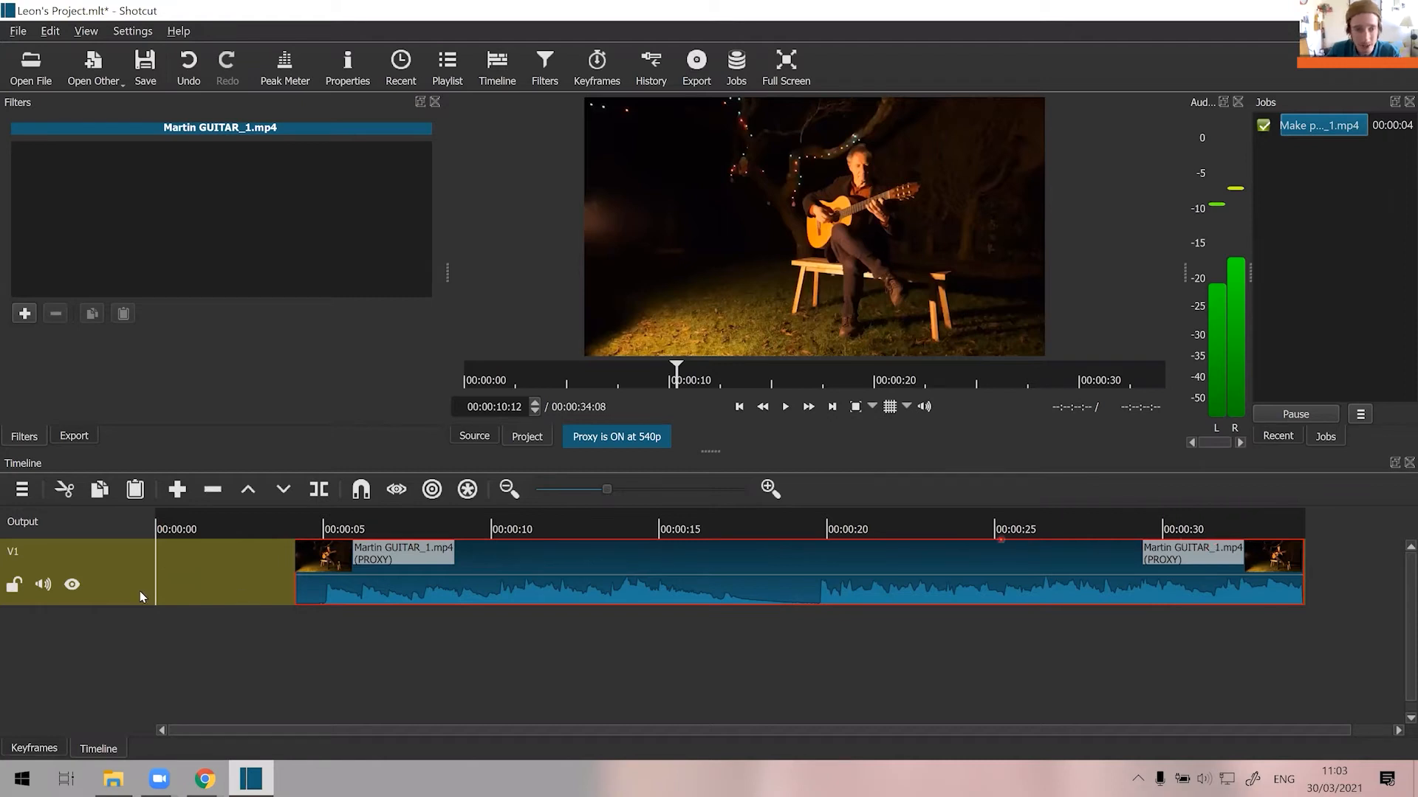
Play the timeline from the beginning through the gap before the guitar clip, and pause a few seconds into the clip.
click(161, 530)
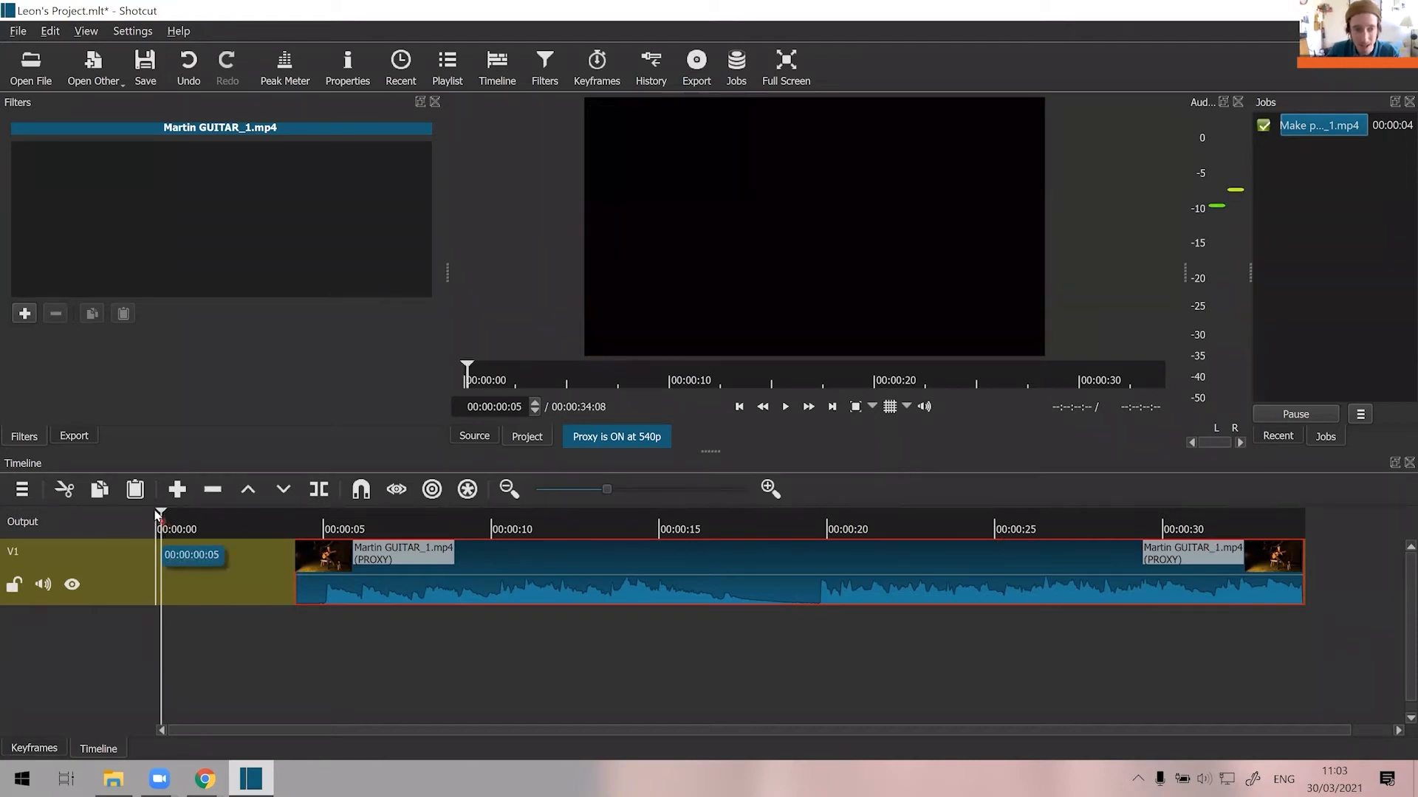
click(152, 522)
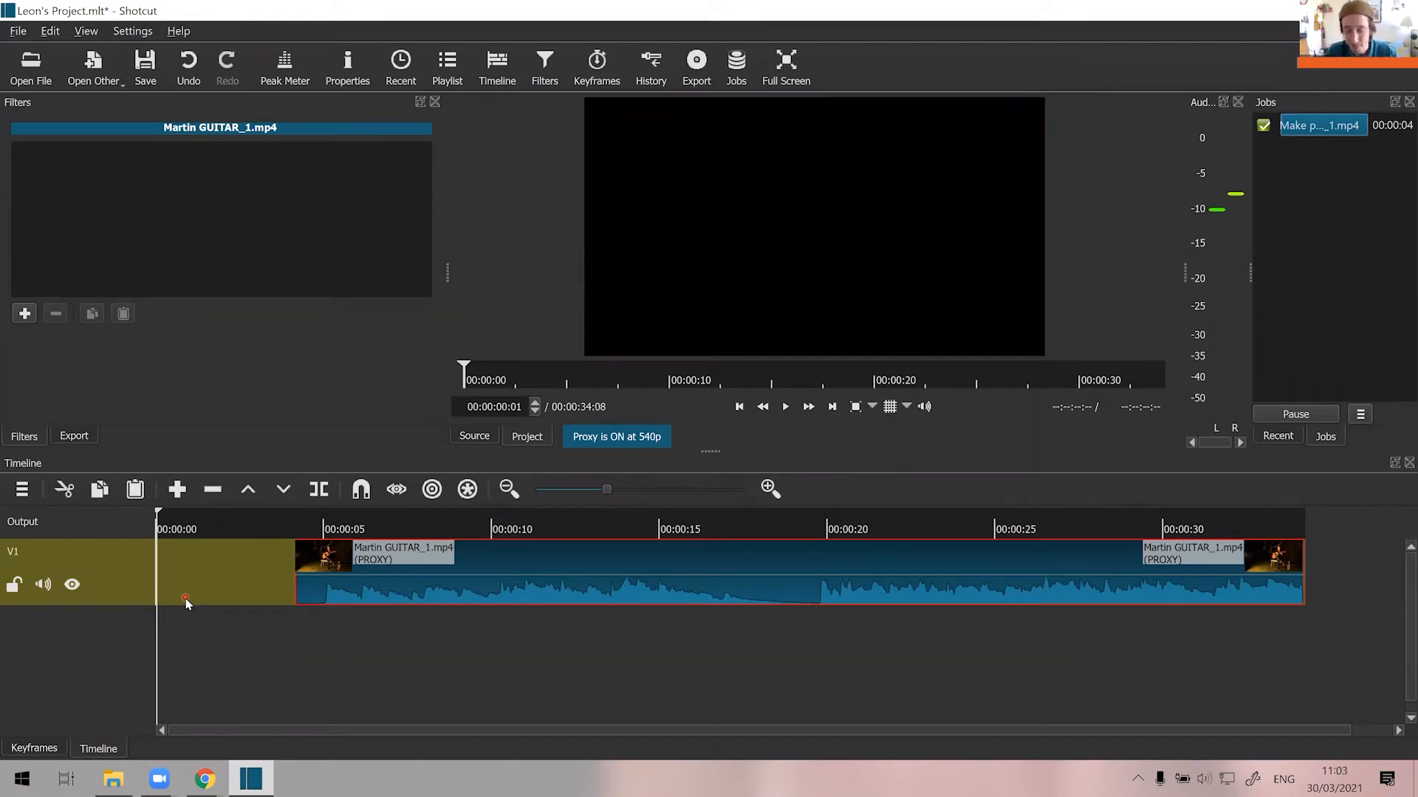
key(space)
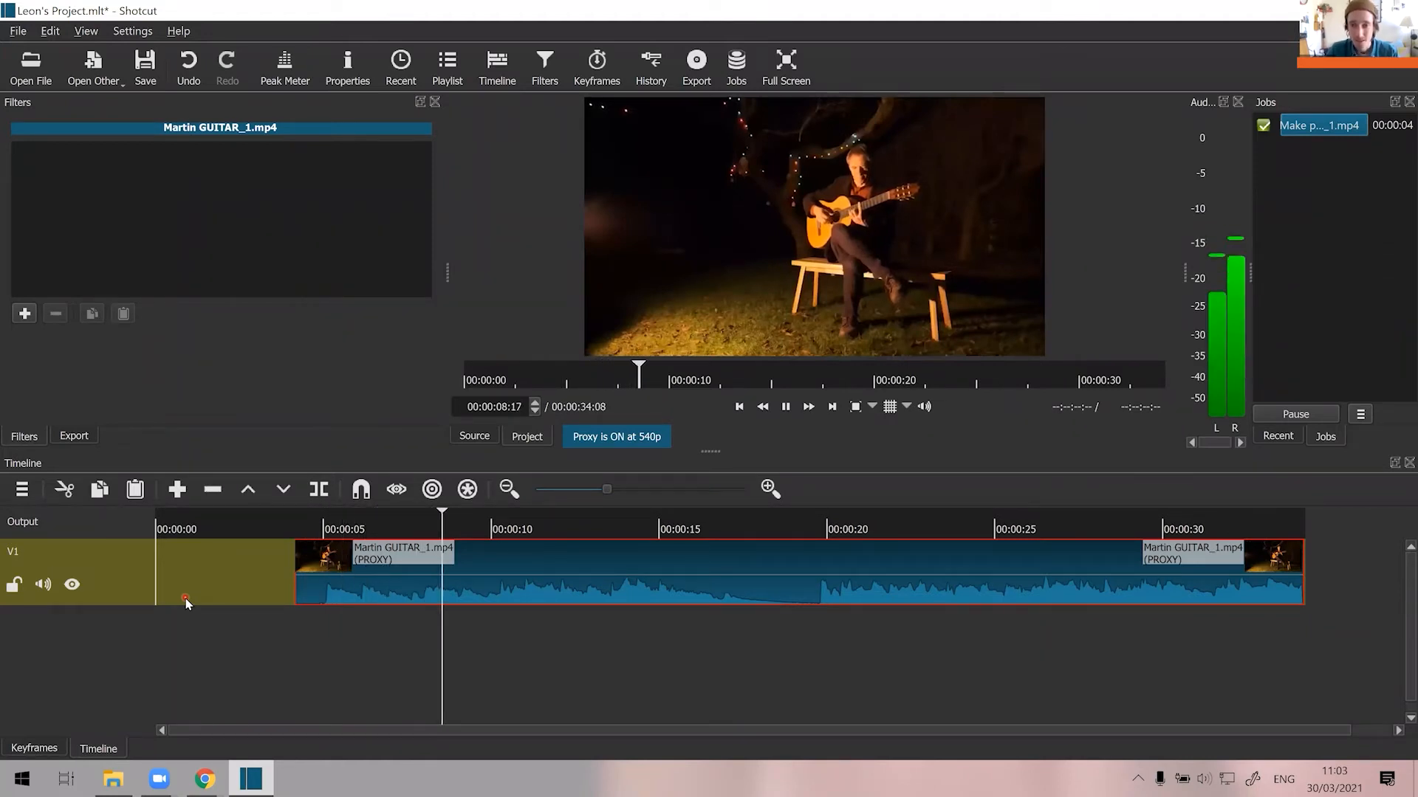
key(space)
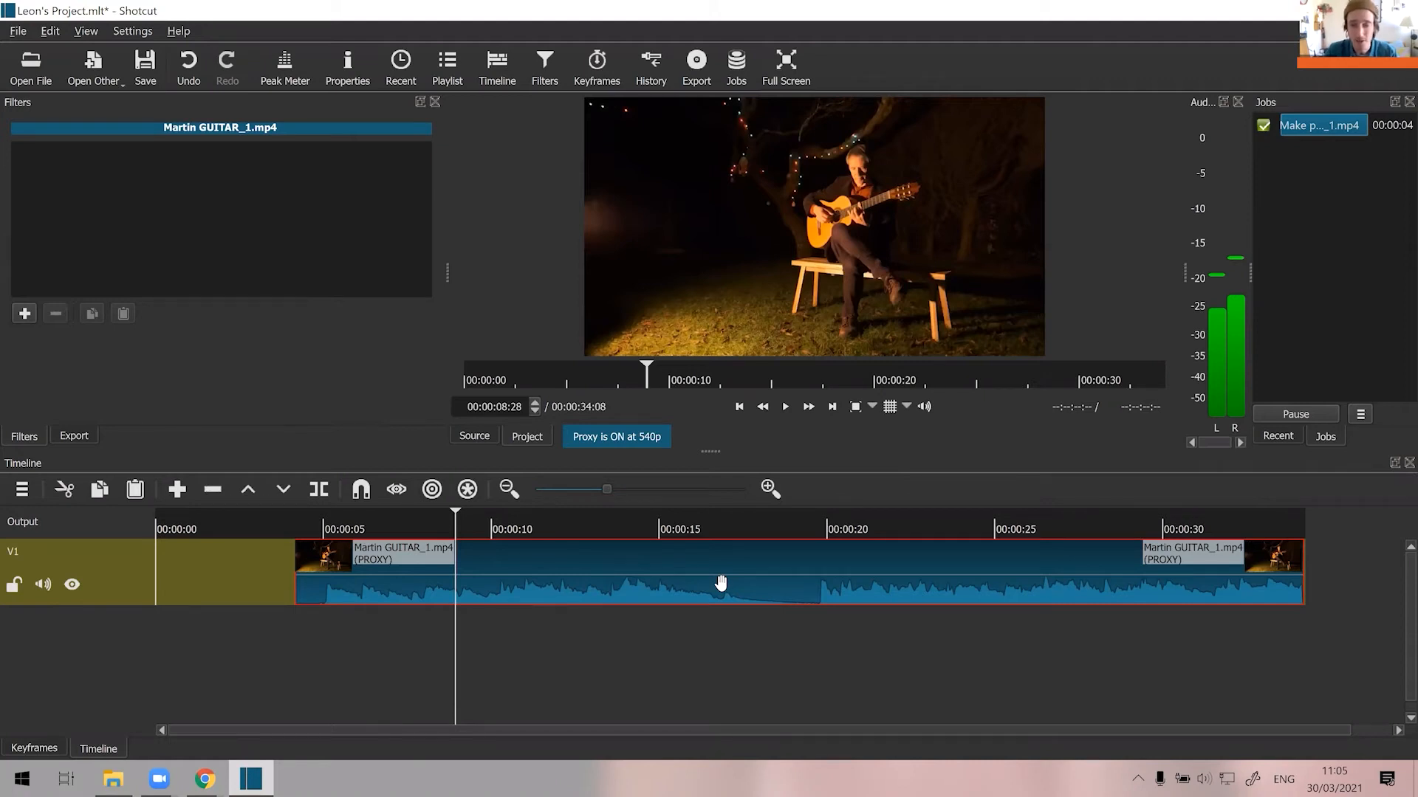
Move the guitar clip on track V1 to the very start of the timeline, closing the gap before it.
click(698, 588)
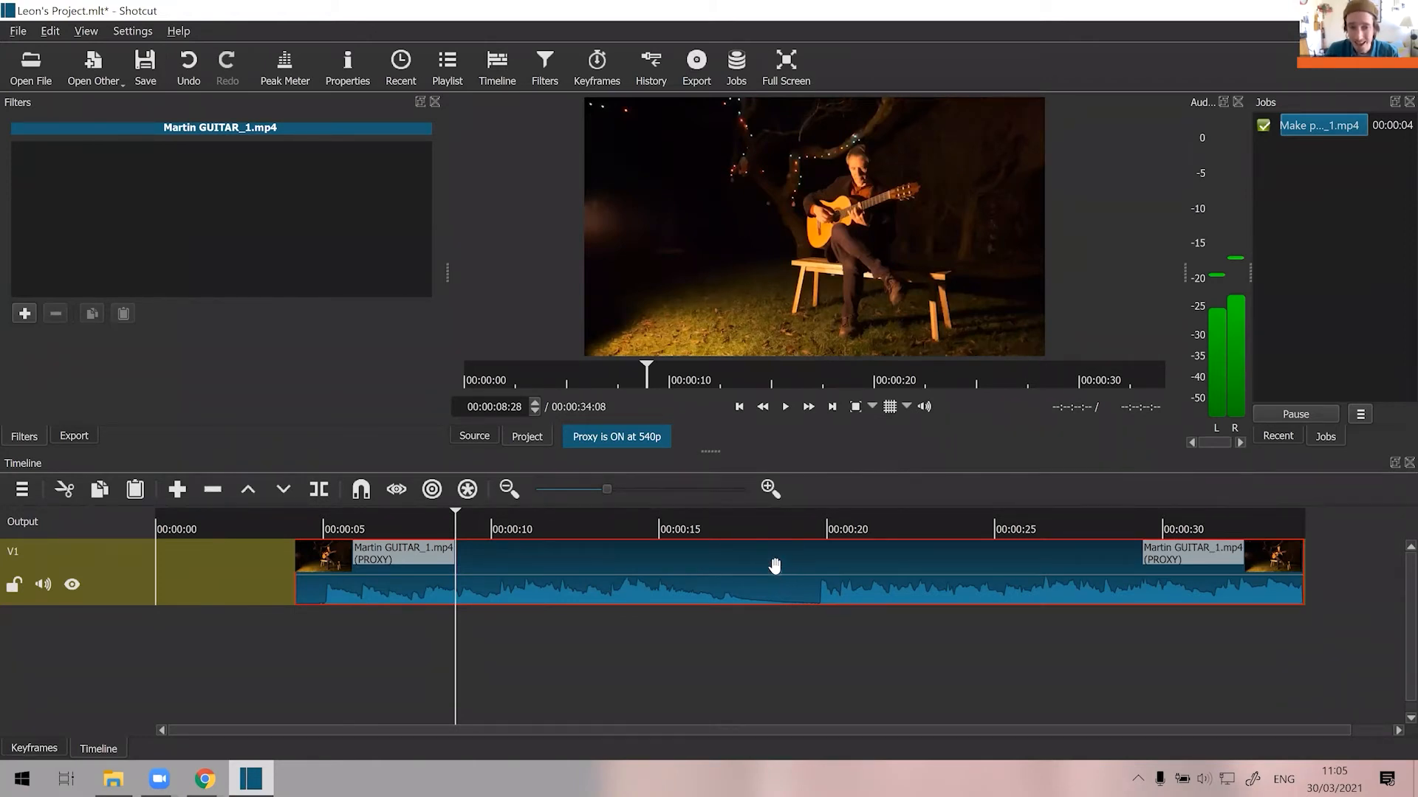
drag(706, 563, 607, 574)
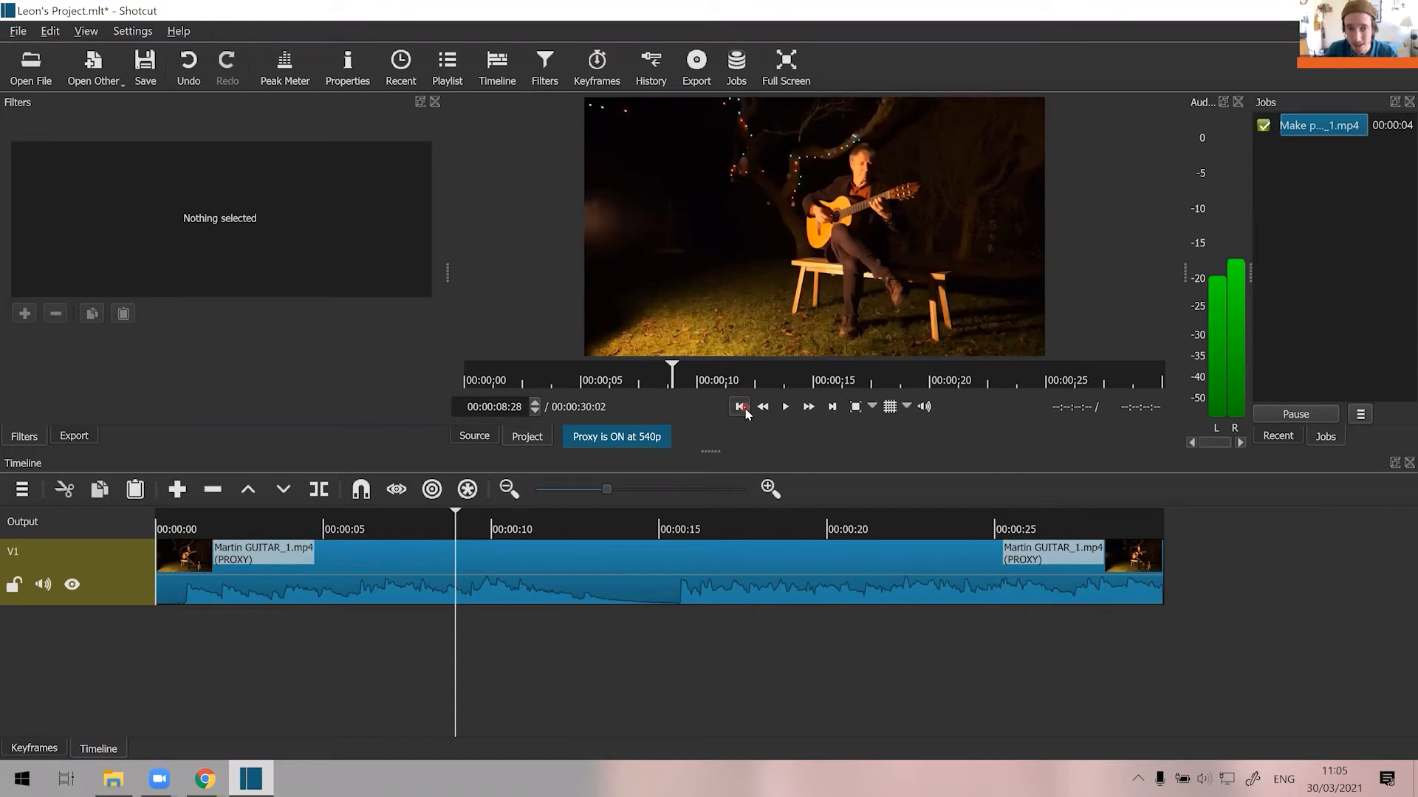
Play the first five seconds of the timeline from the start to check the repositioned clip, and save the project.
click(742, 408)
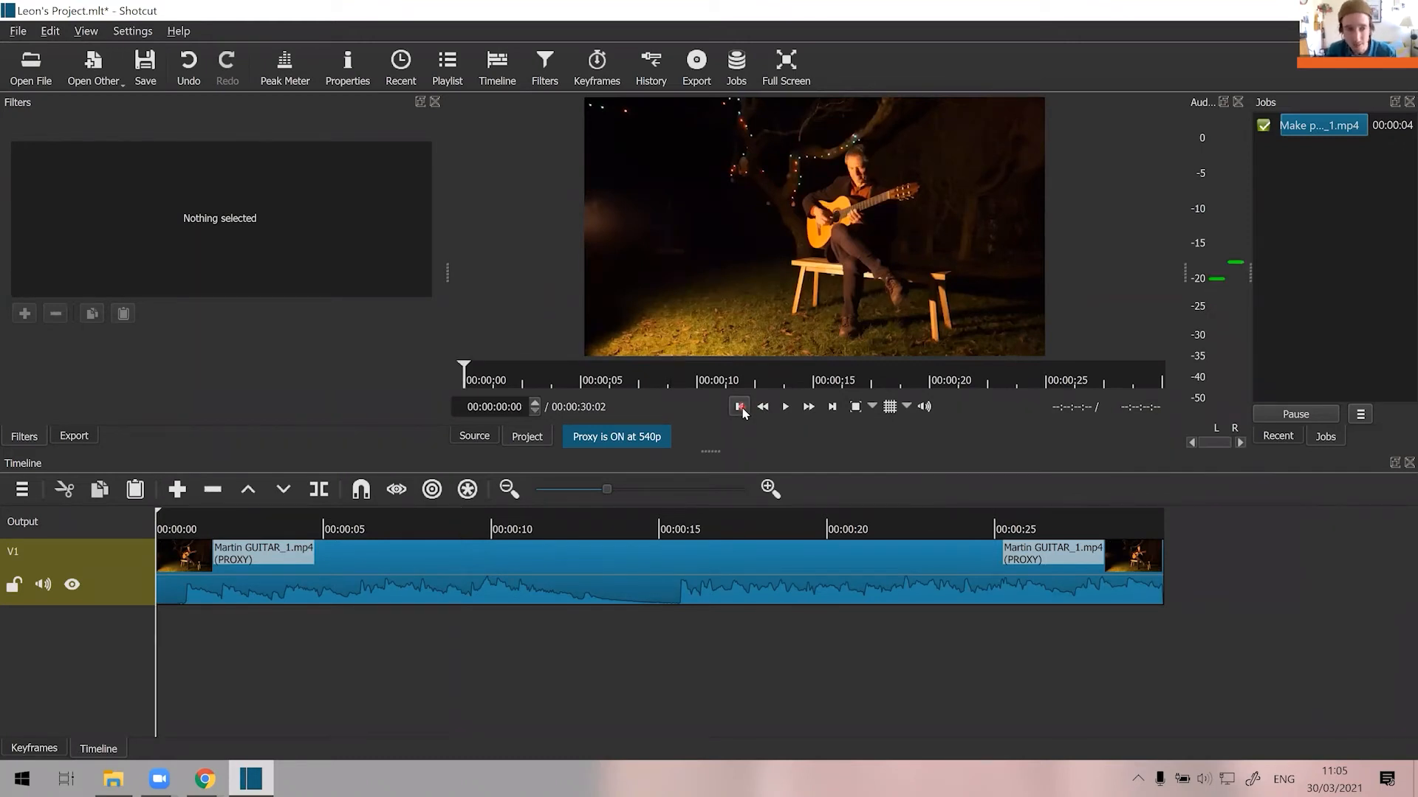
key(space)
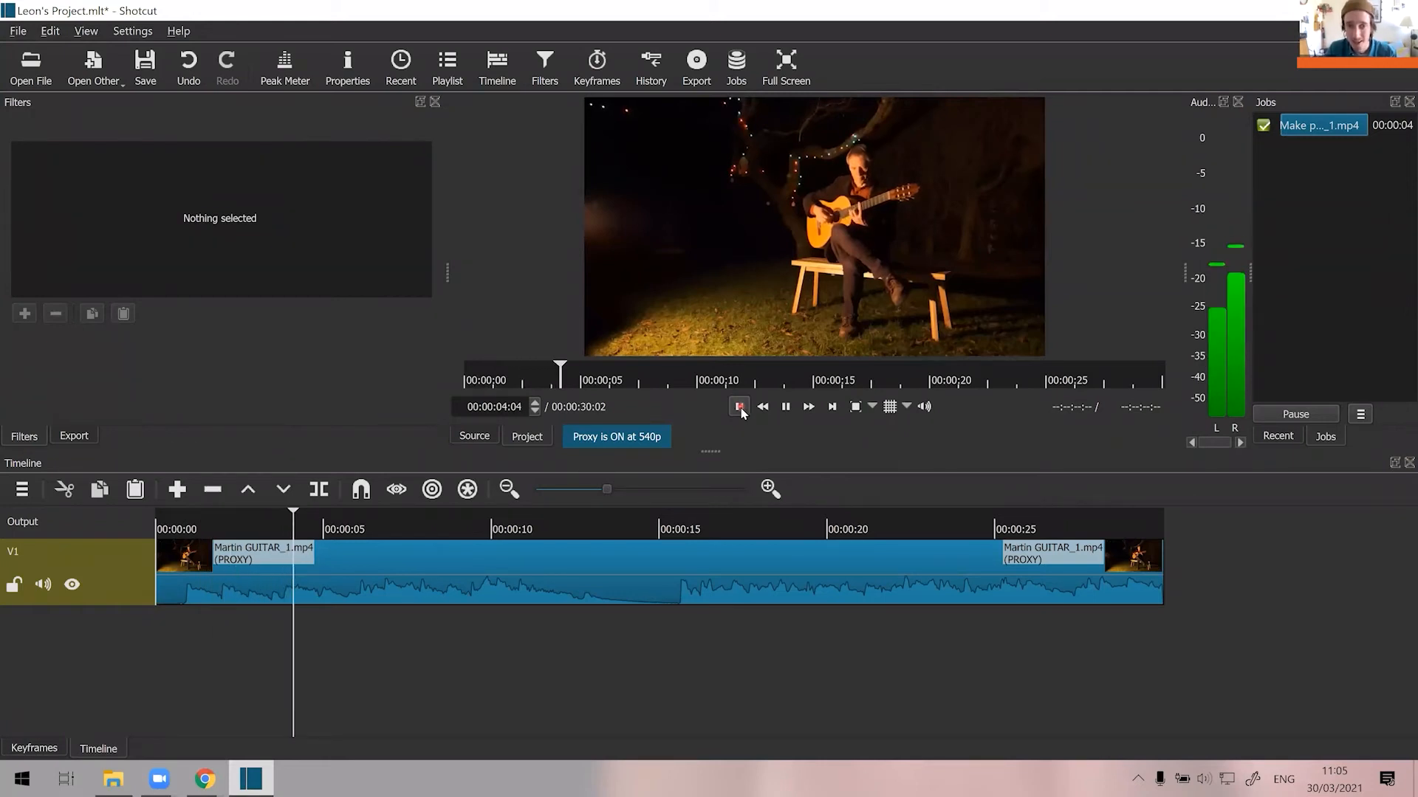
key(space)
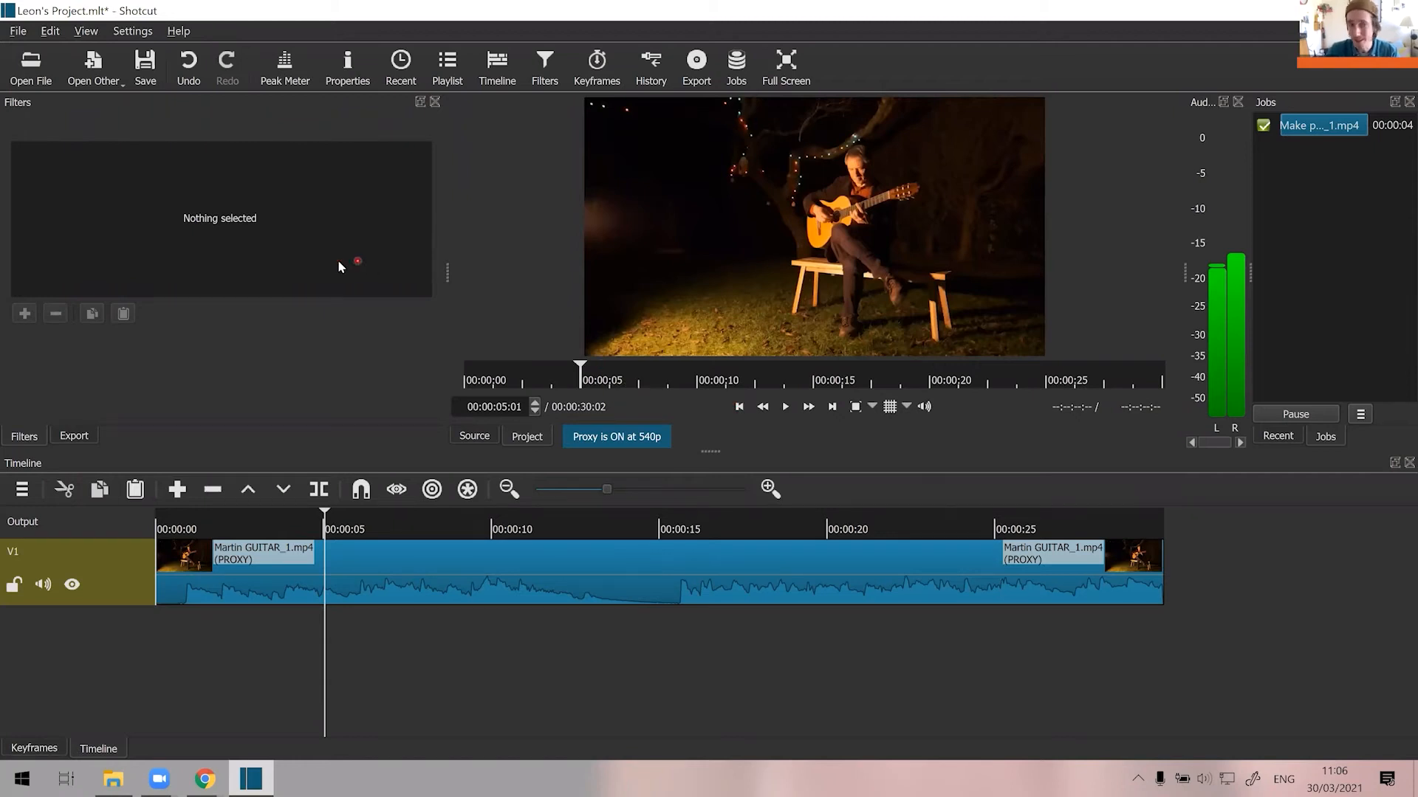
click(146, 77)
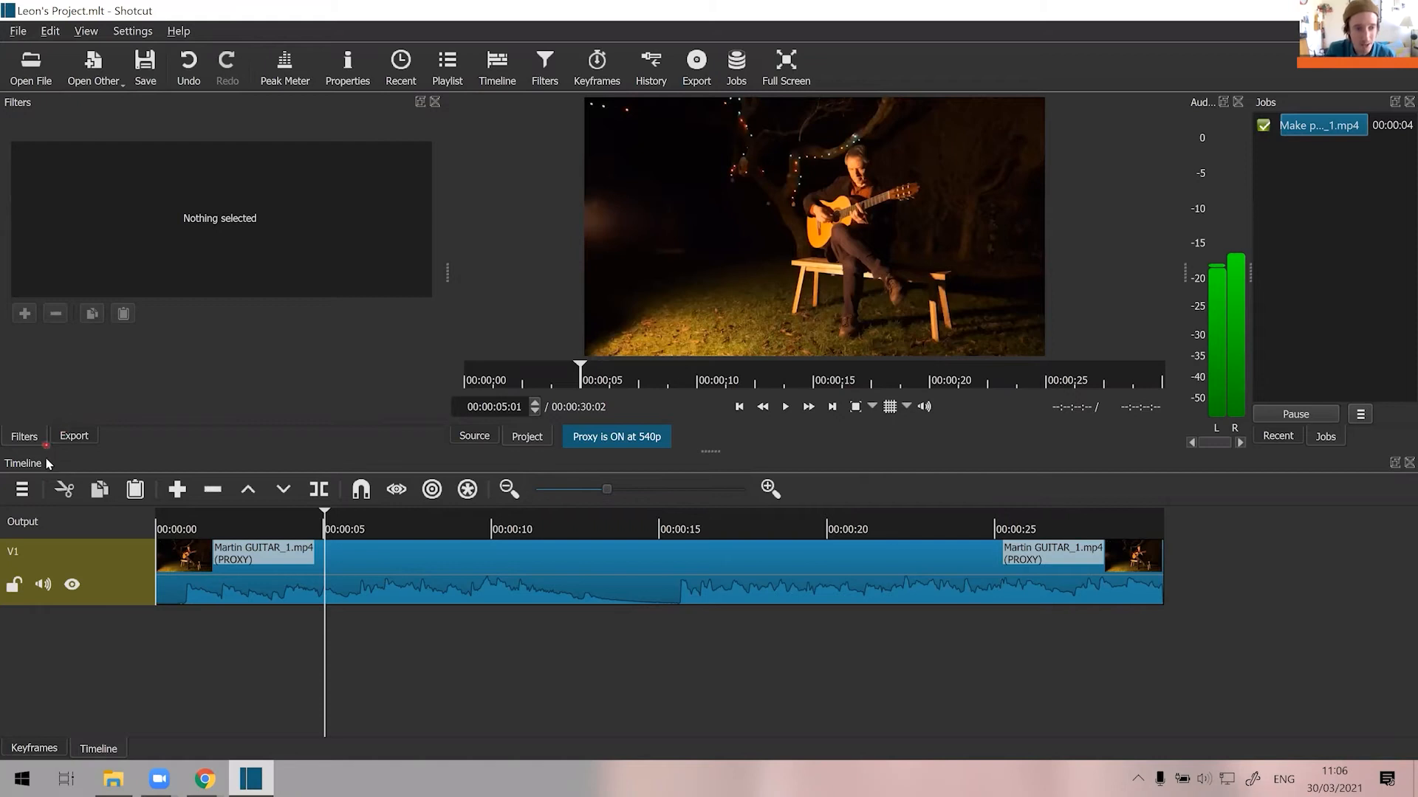
Add a second video track and place "Make Music Day - Video Ident 1080p.mp4" from Raw Footage on it, starting at about 19 seconds.
click(22, 491)
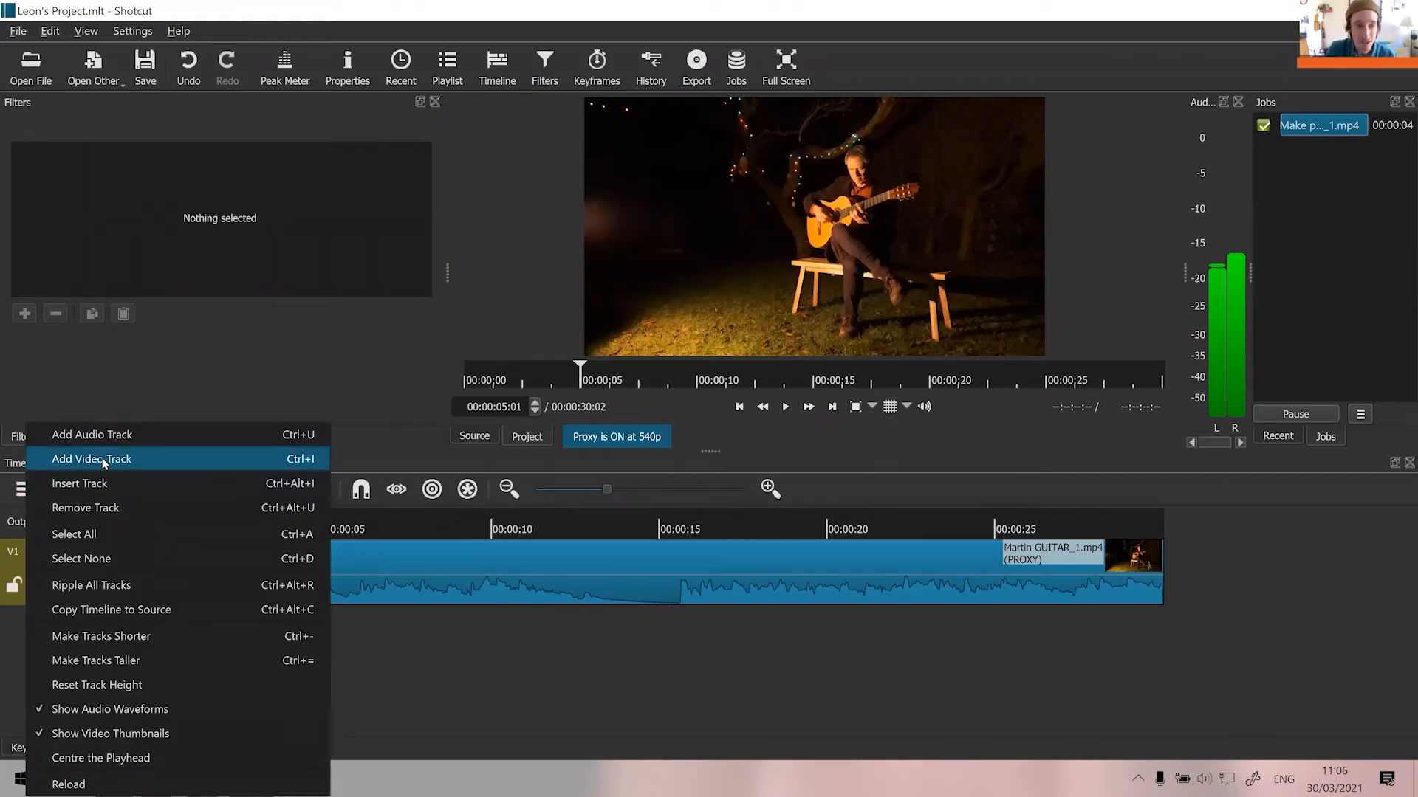
click(104, 463)
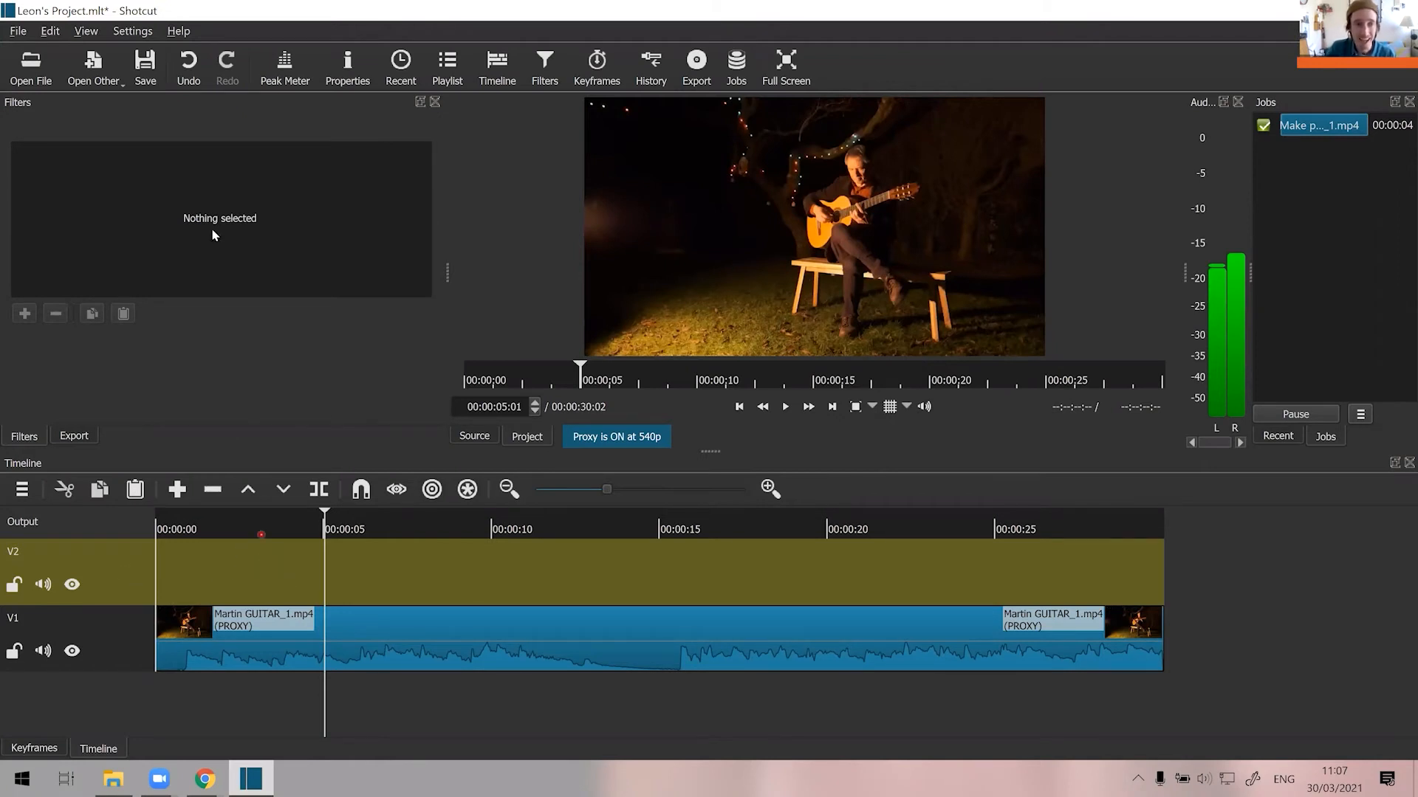
click(22, 76)
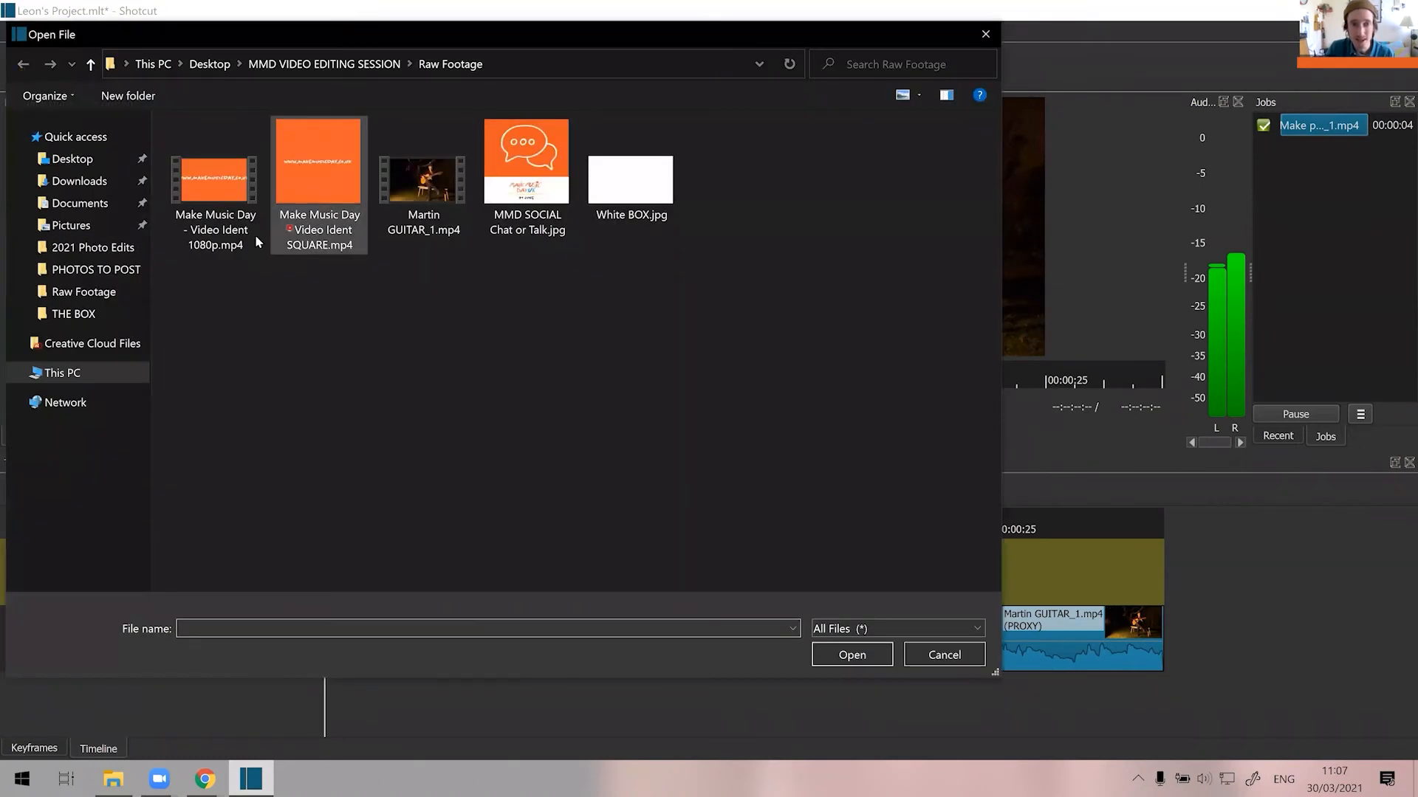
click(223, 184)
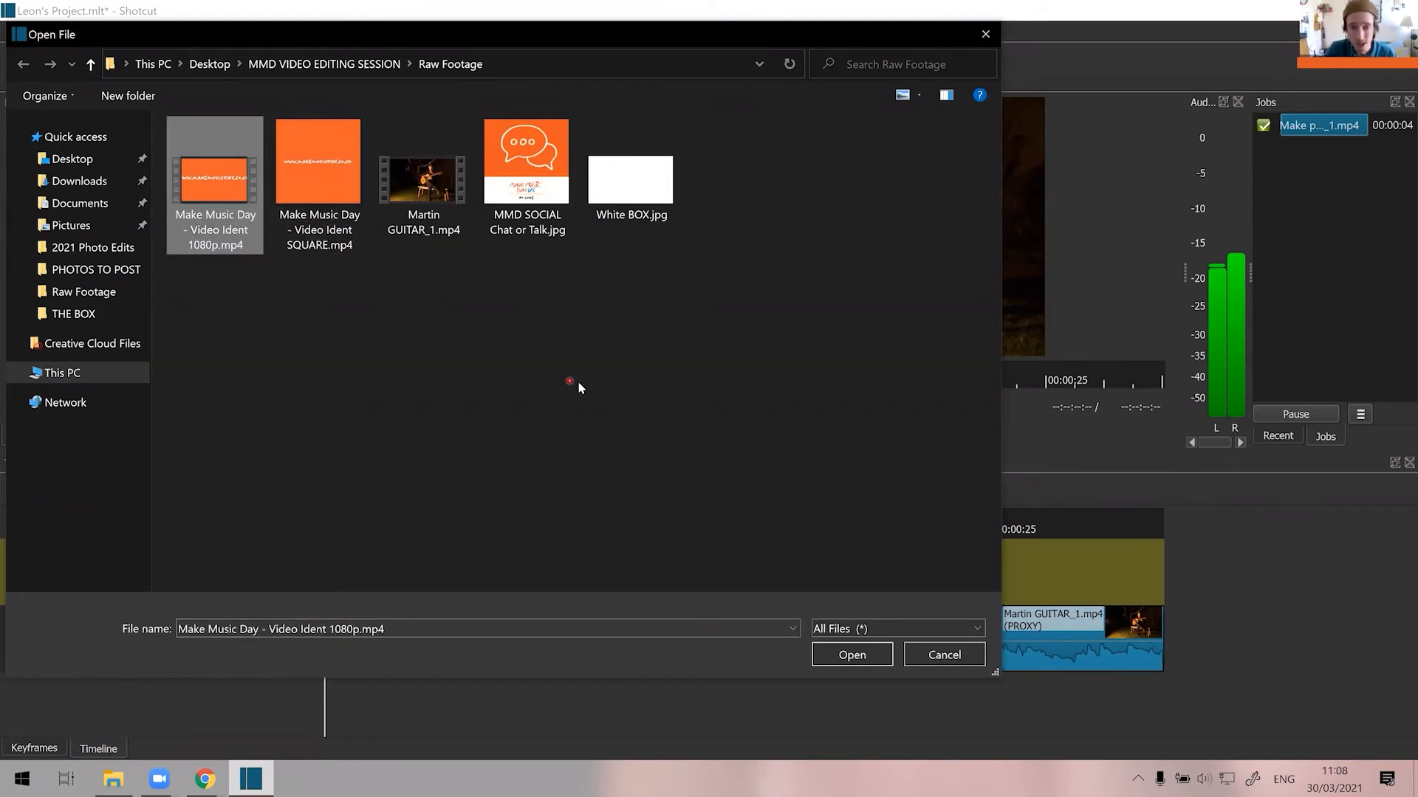
click(853, 656)
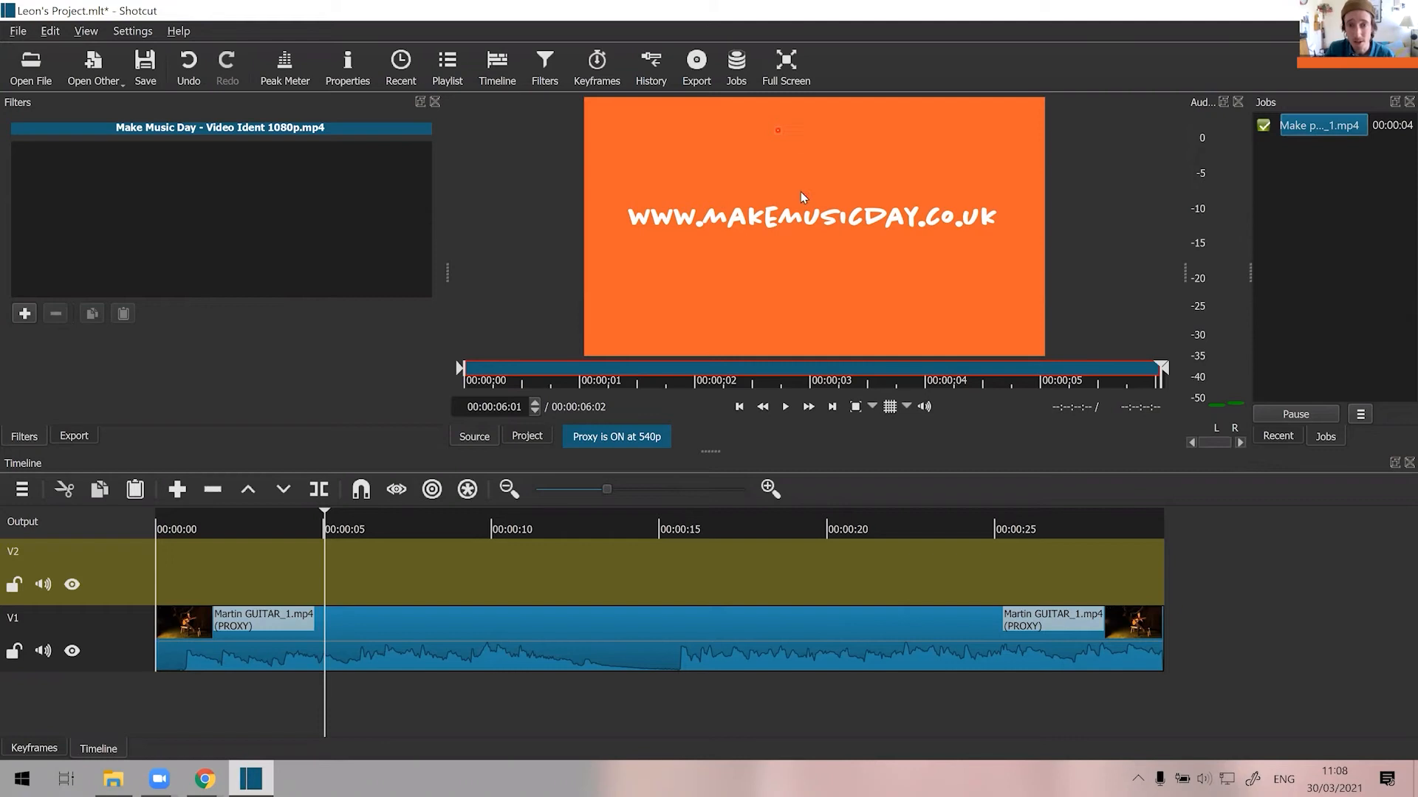
drag(801, 196, 791, 557)
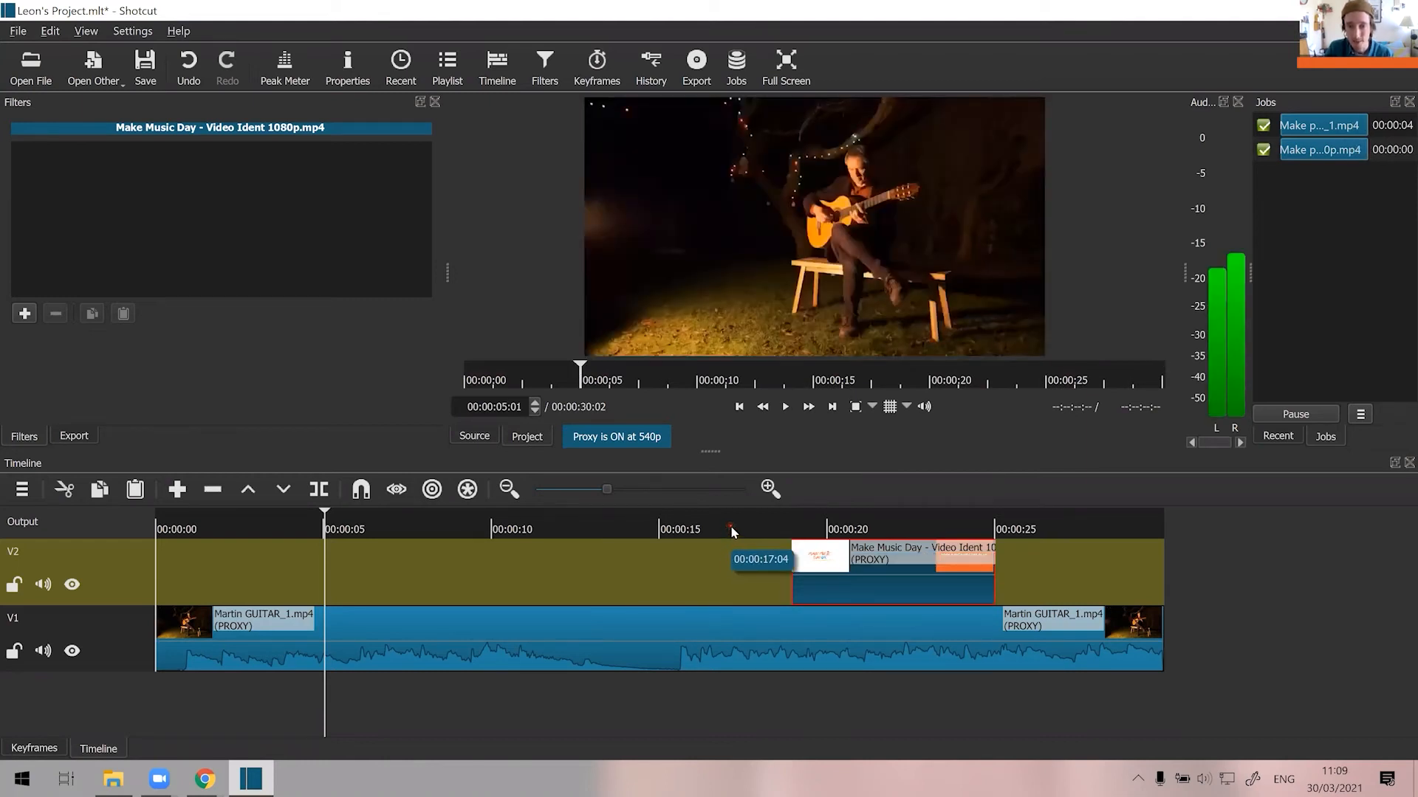
Play the timeline from about 17 seconds through the ident on V2, and pause shortly after it ends.
click(731, 526)
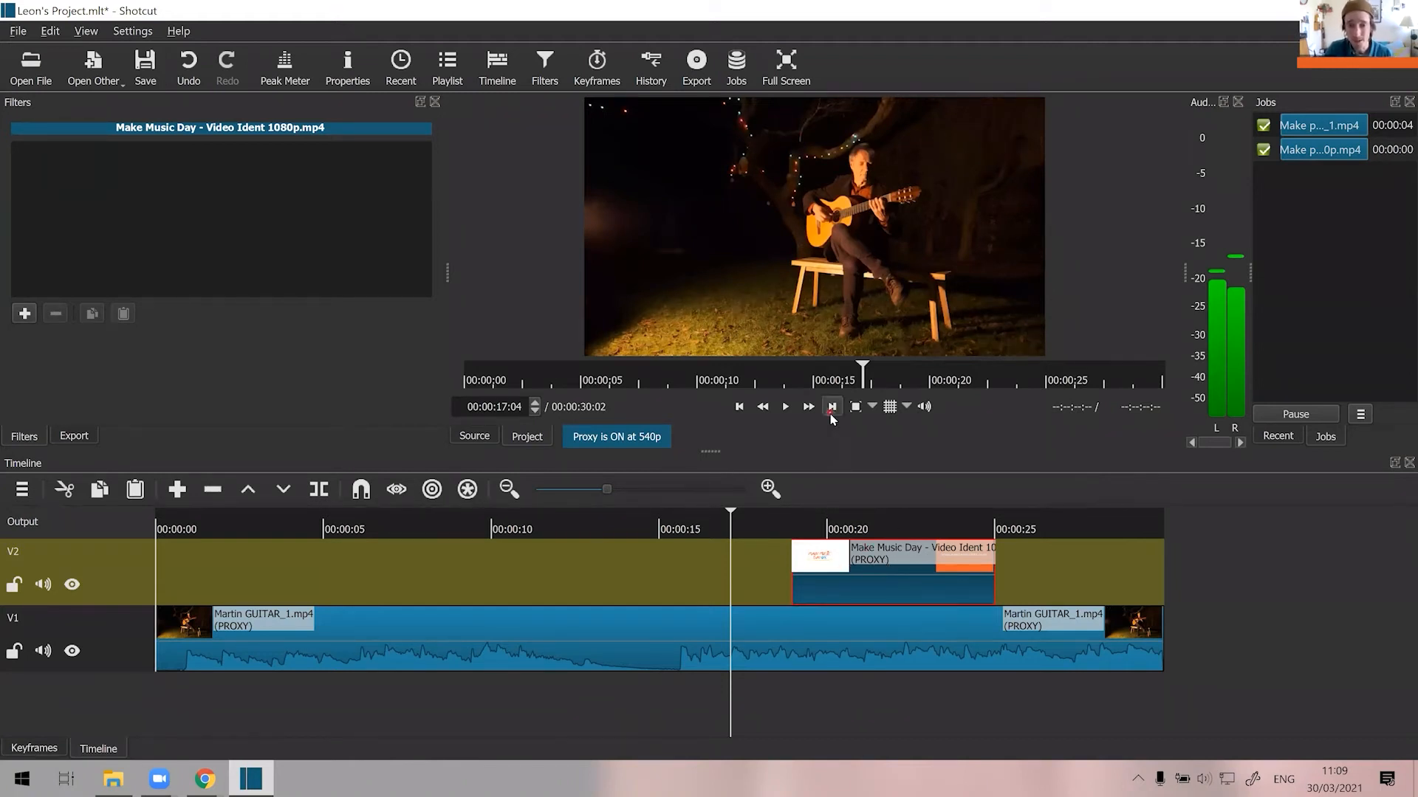
key(space)
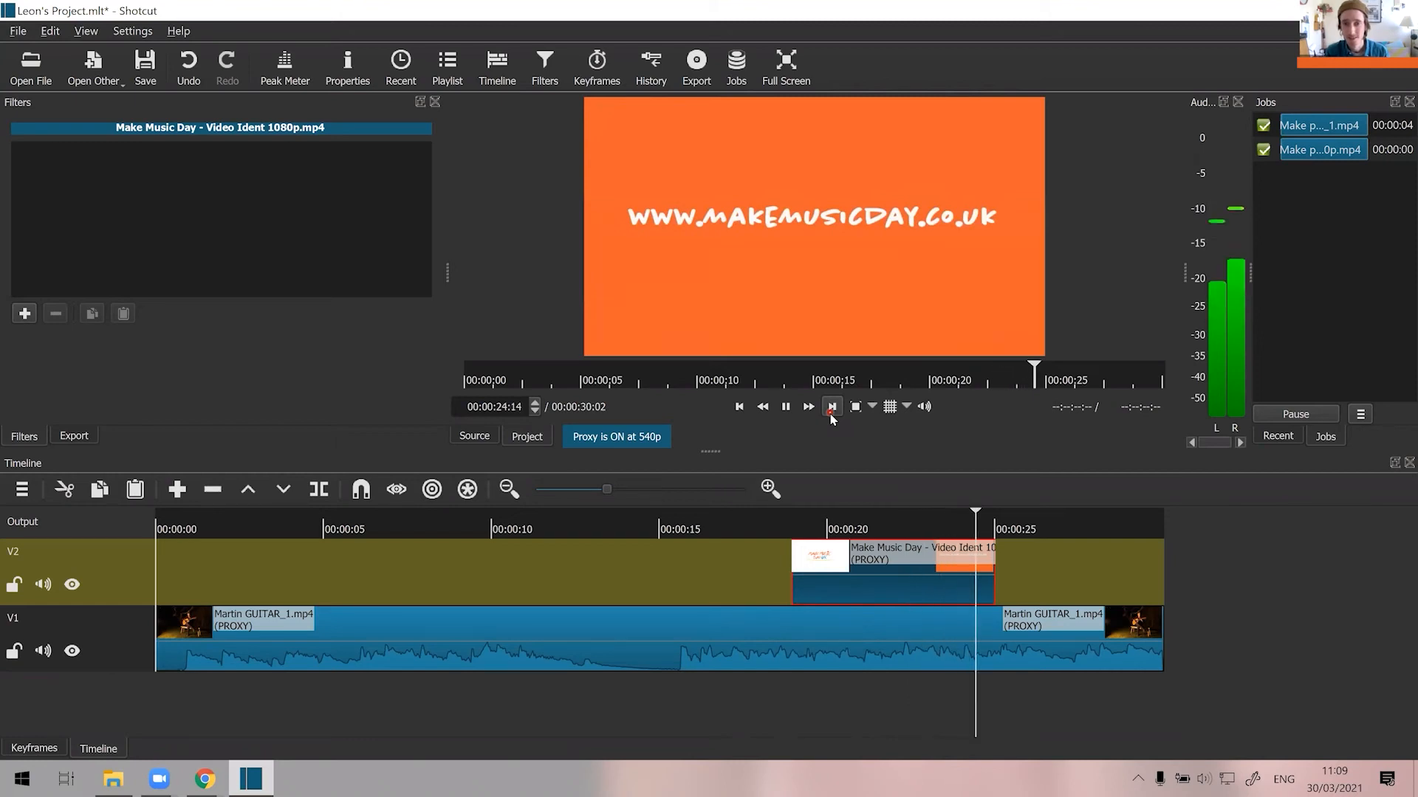
key(space)
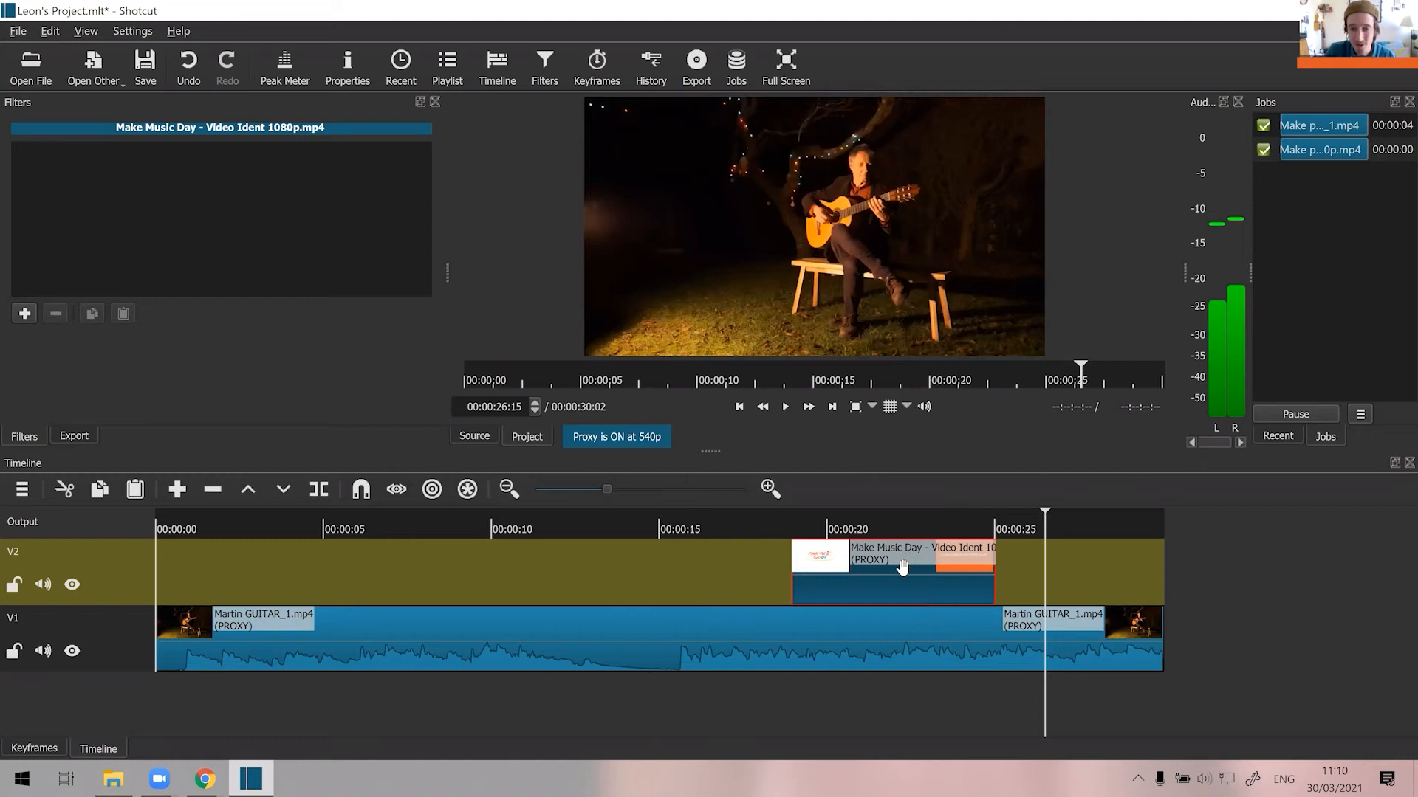
Move the ident on V2 to start at about 26.5 seconds, overlapping the guitar clip's end, and preview the change from about 22 seconds.
drag(908, 572, 1166, 559)
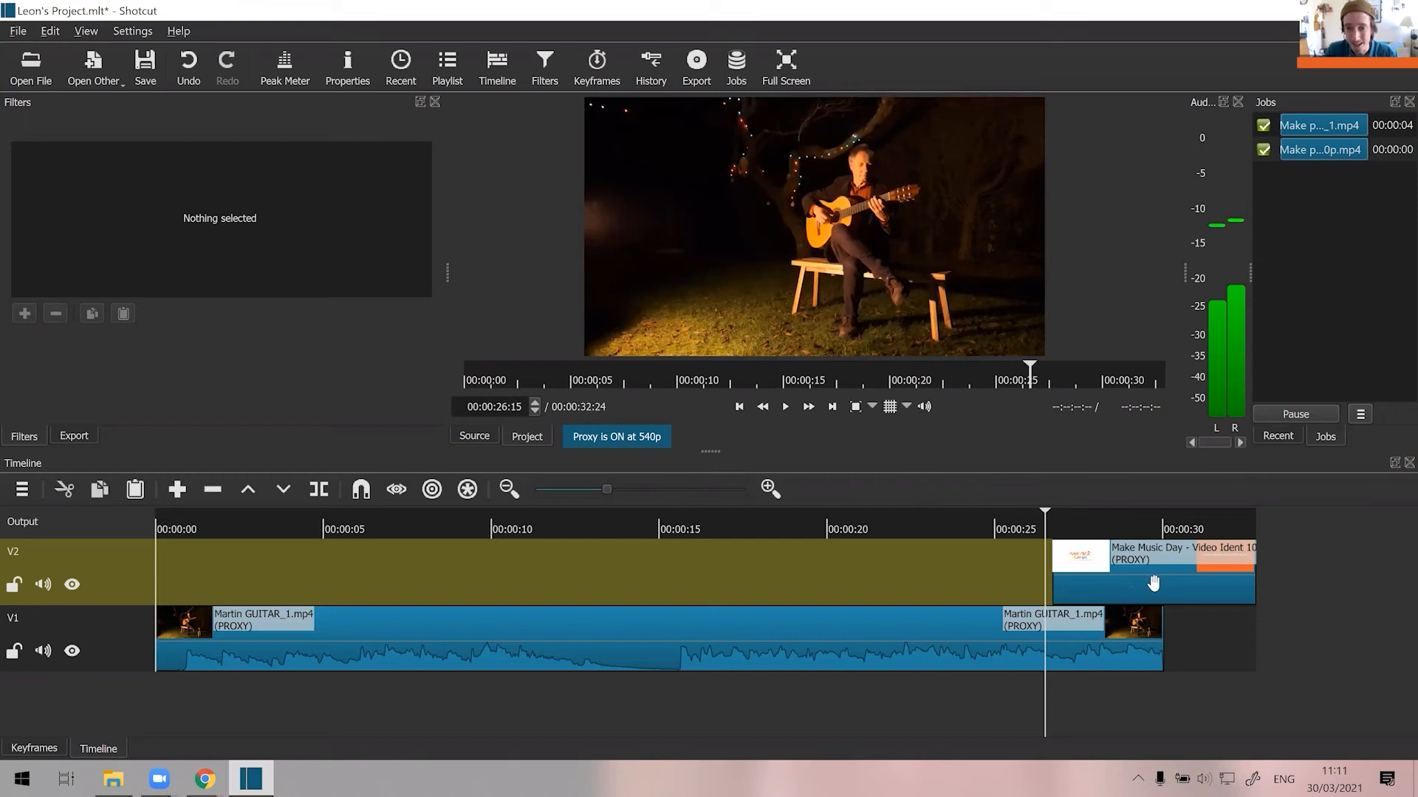
drag(1134, 583, 1123, 583)
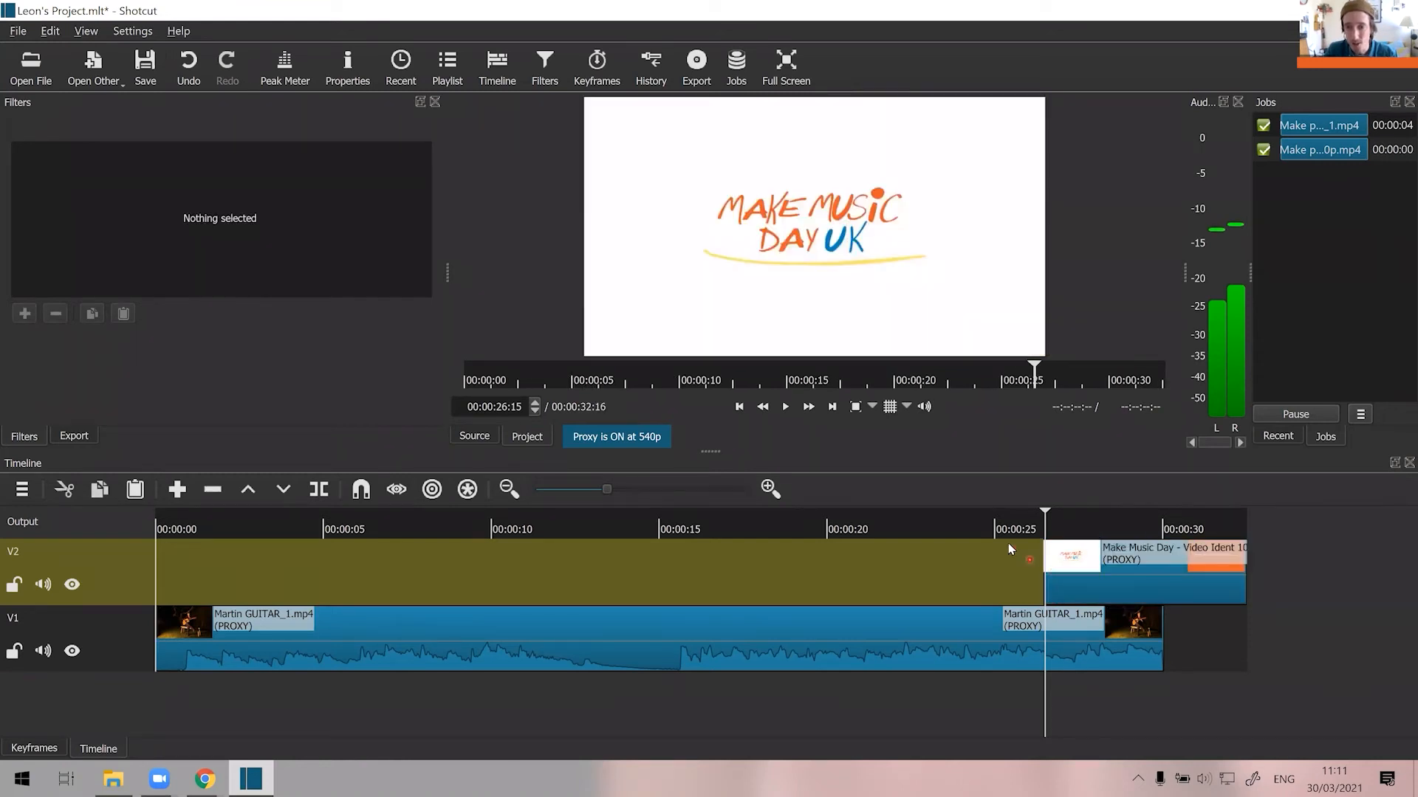
click(1008, 537)
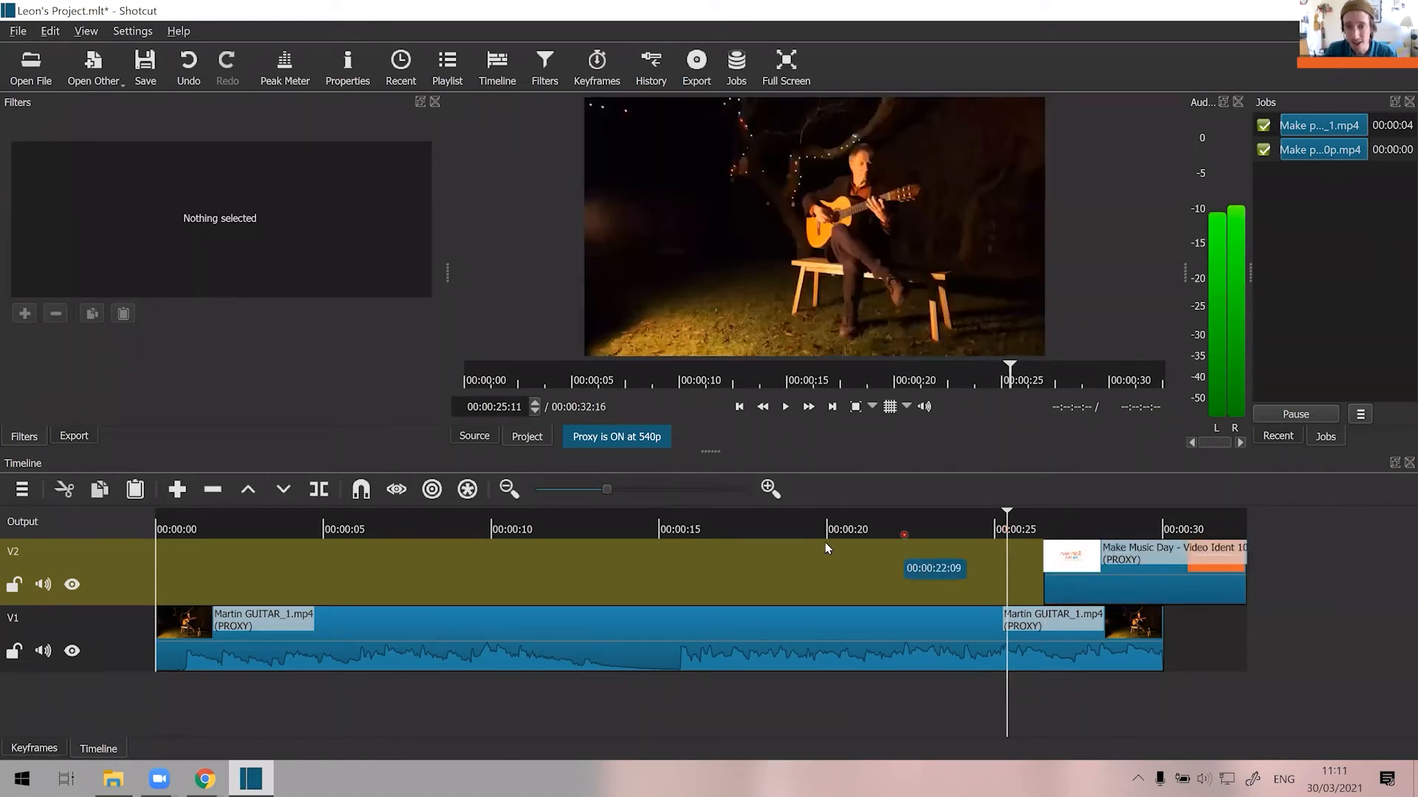
click(892, 526)
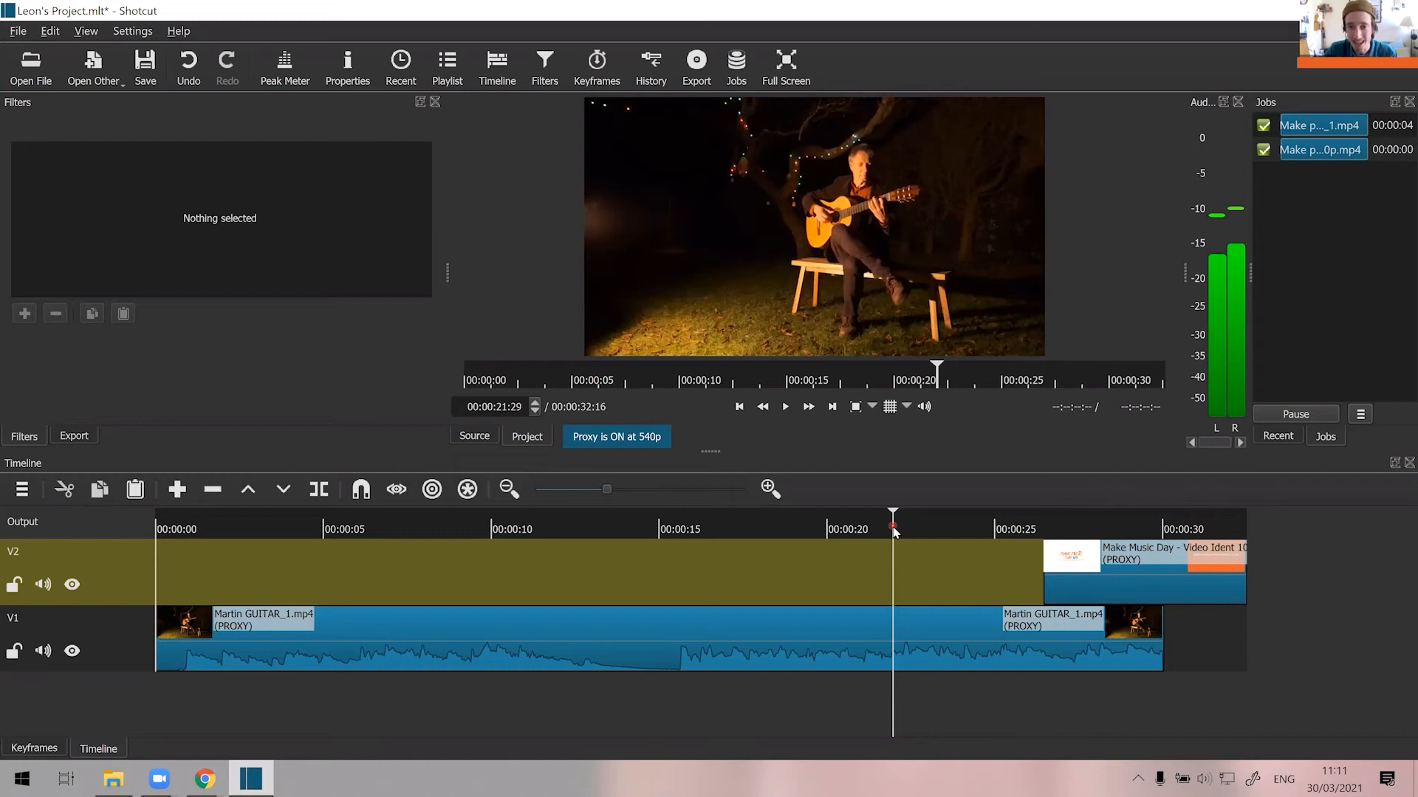
key(space)
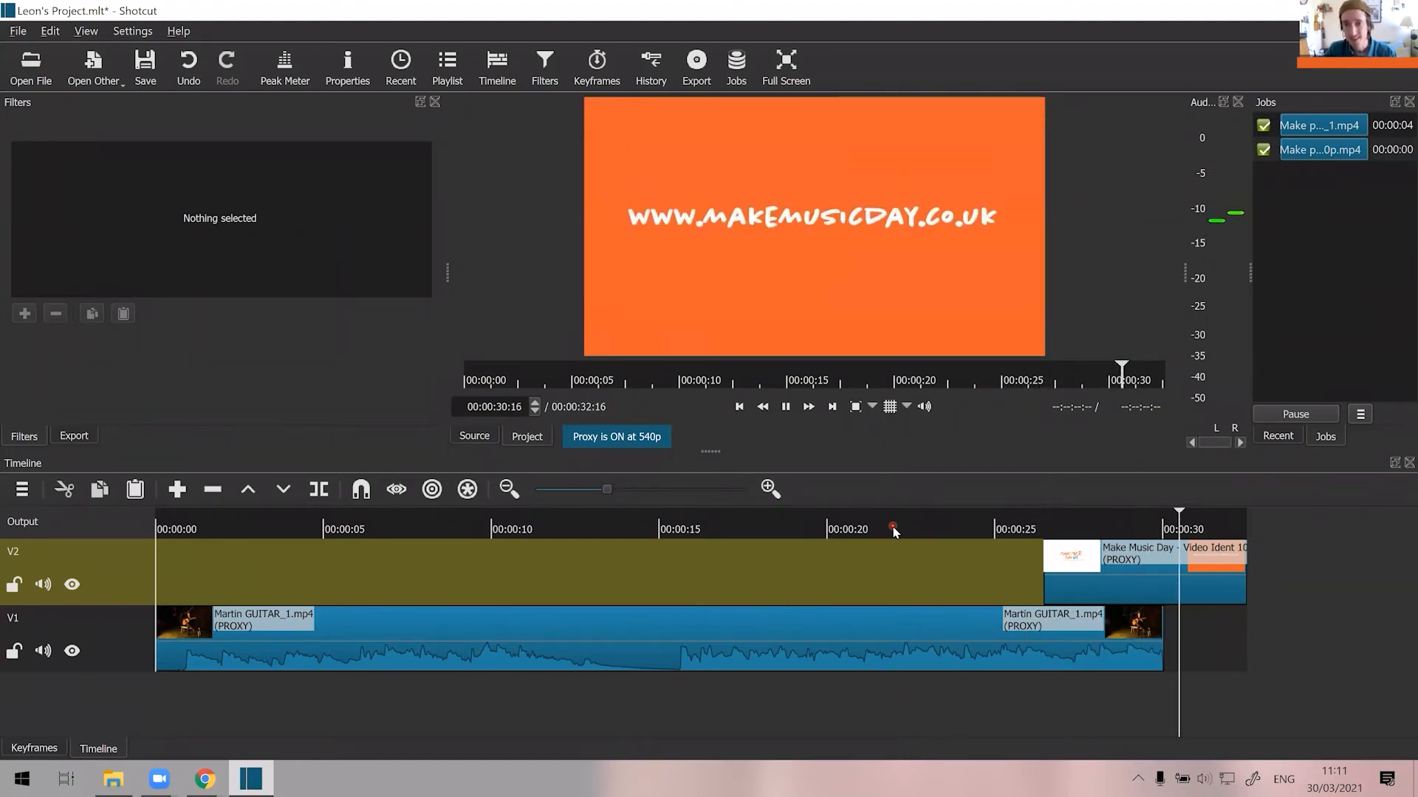
key(space)
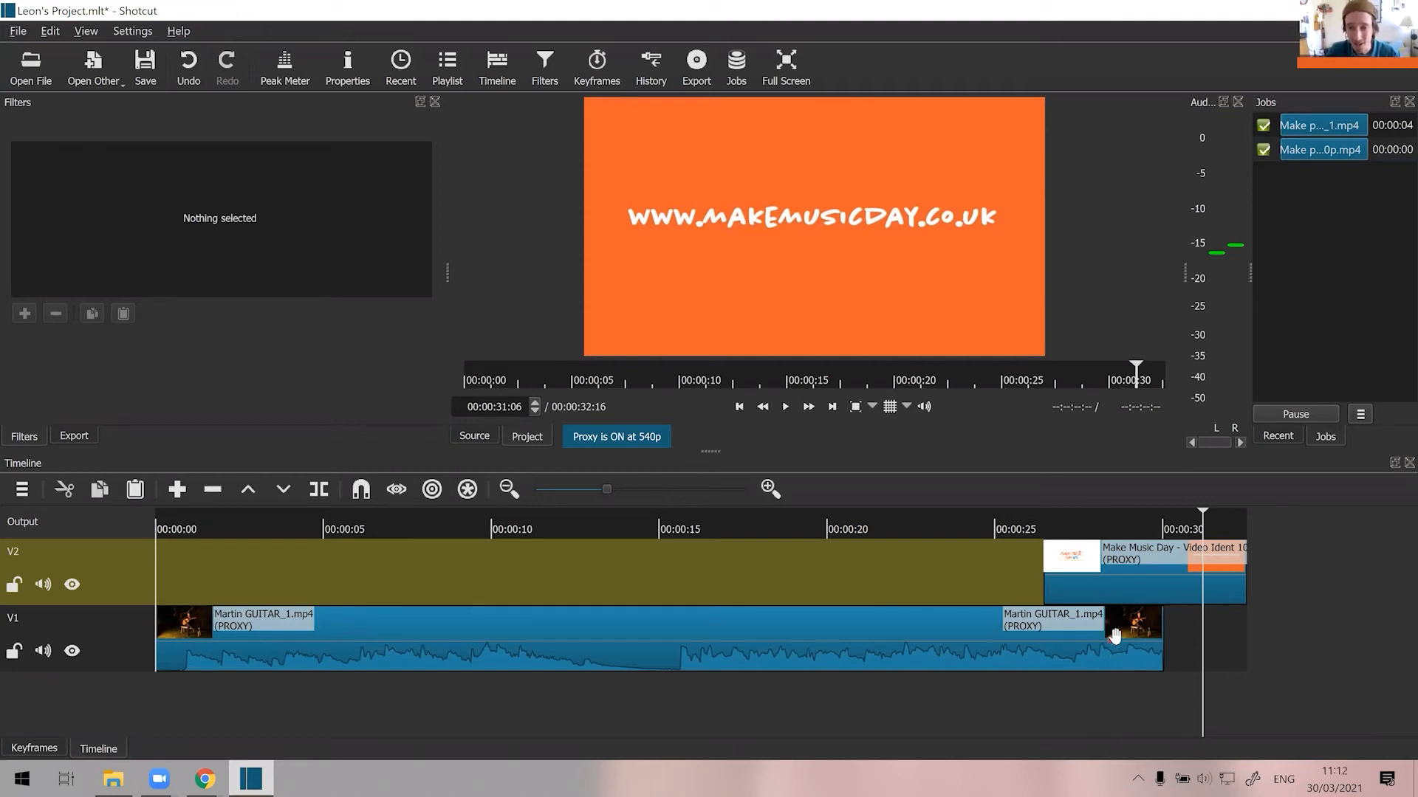
Add the Fade Out Audio filter to the guitar clip on track V1.
click(1020, 643)
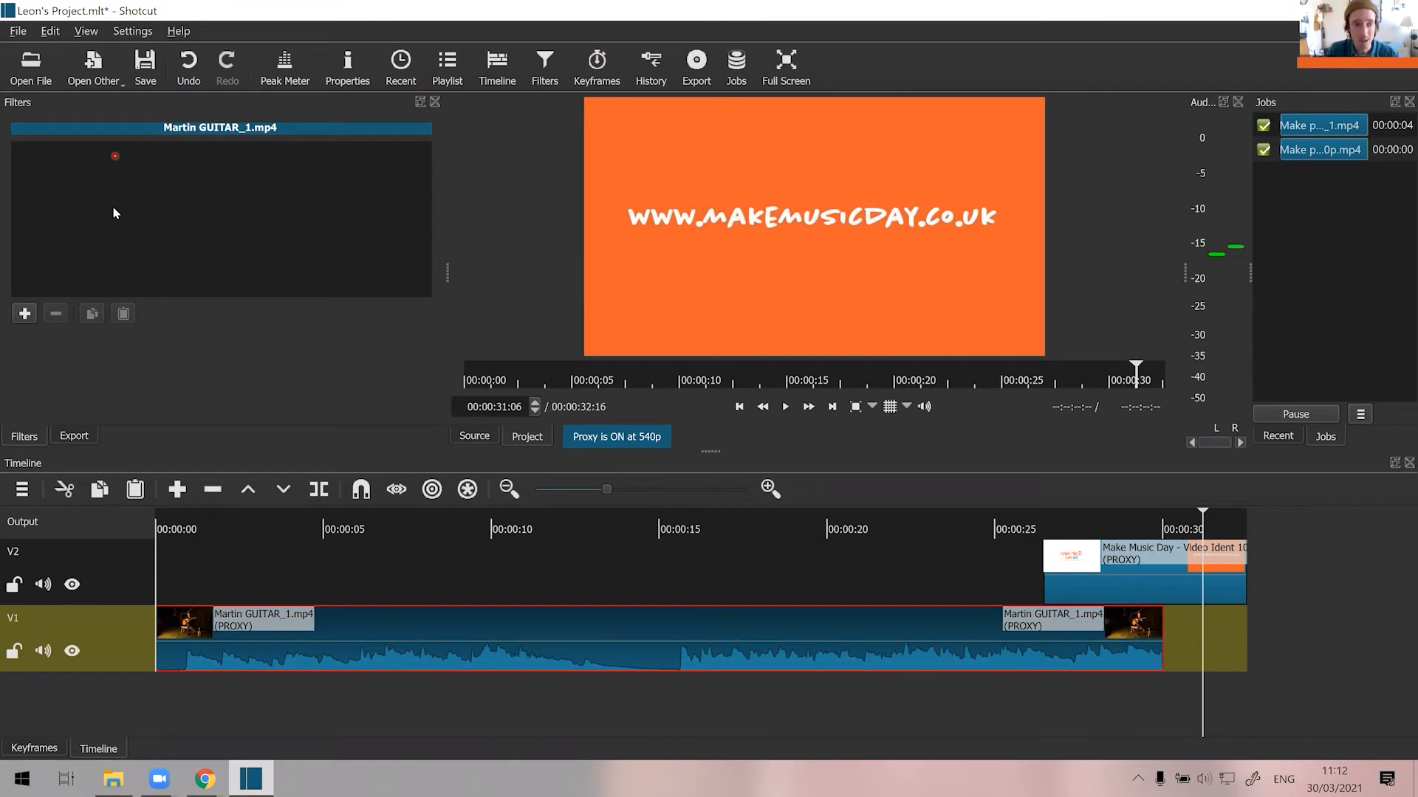
click(25, 315)
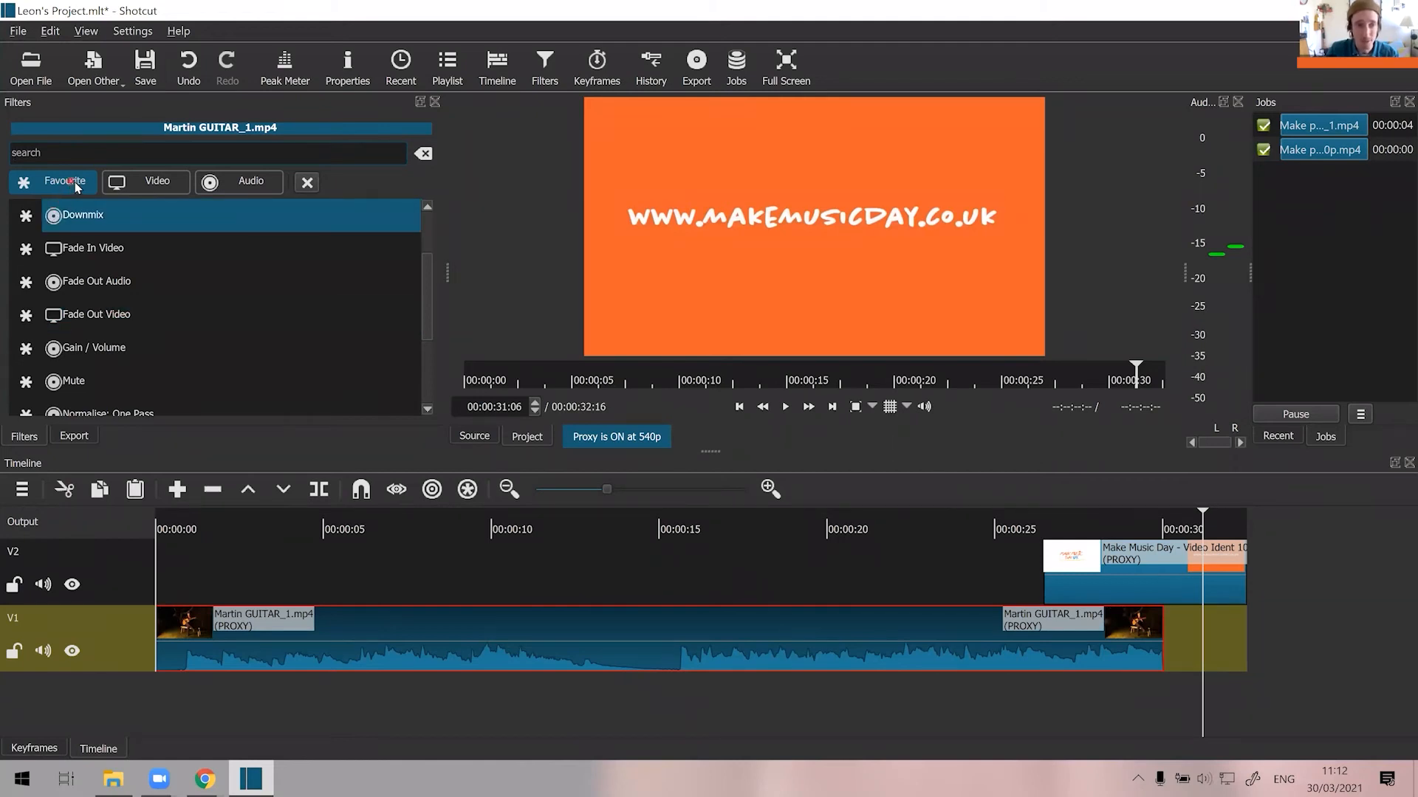
click(144, 186)
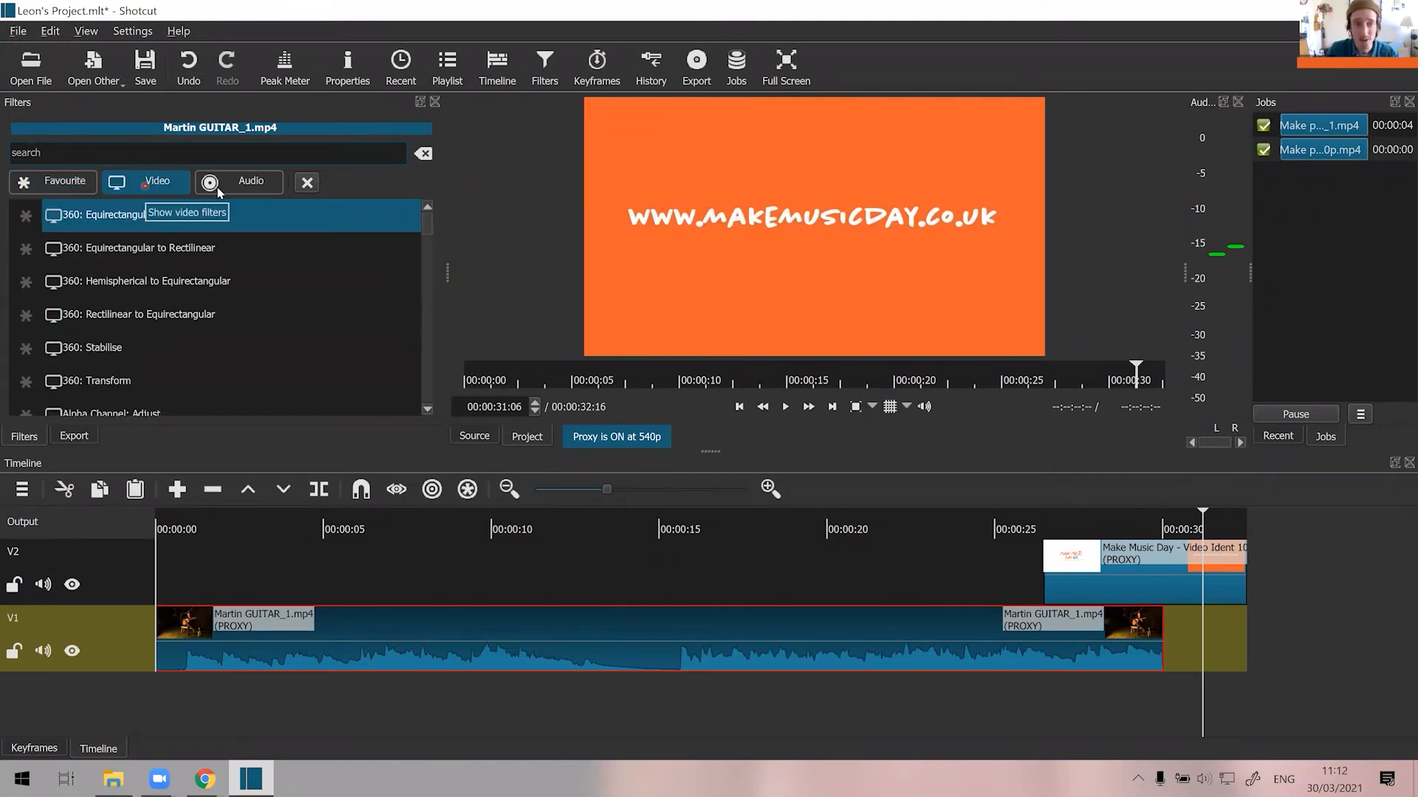
click(252, 182)
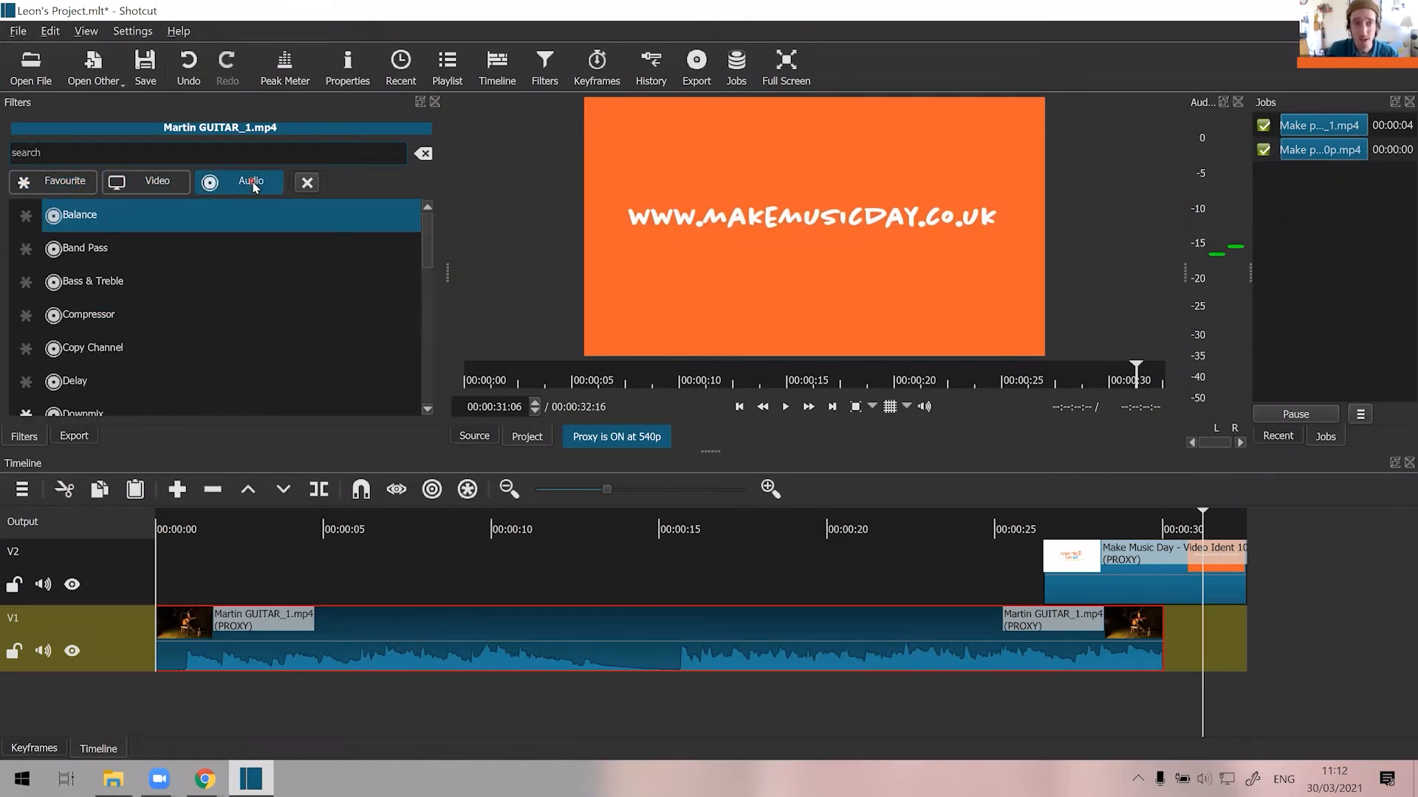
click(178, 190)
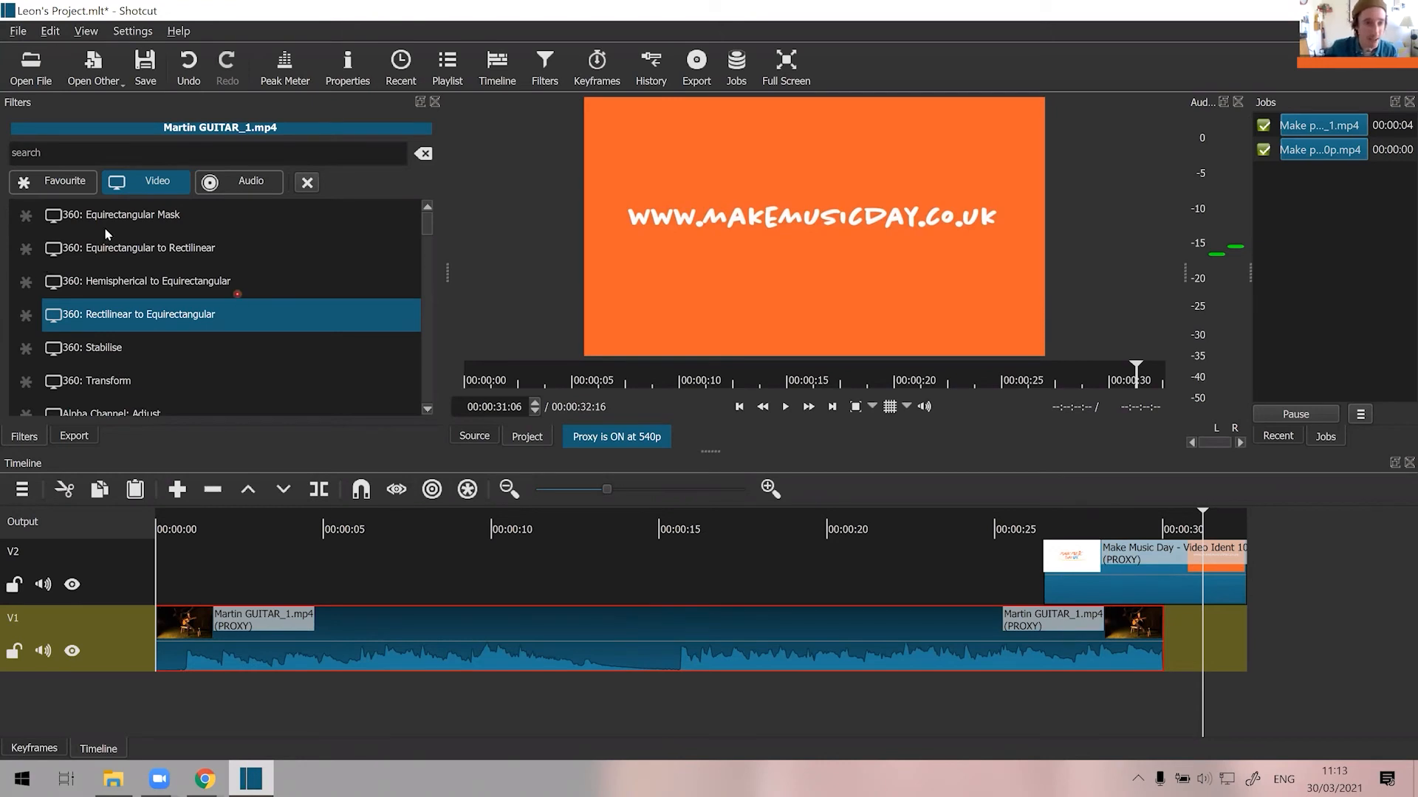
click(252, 184)
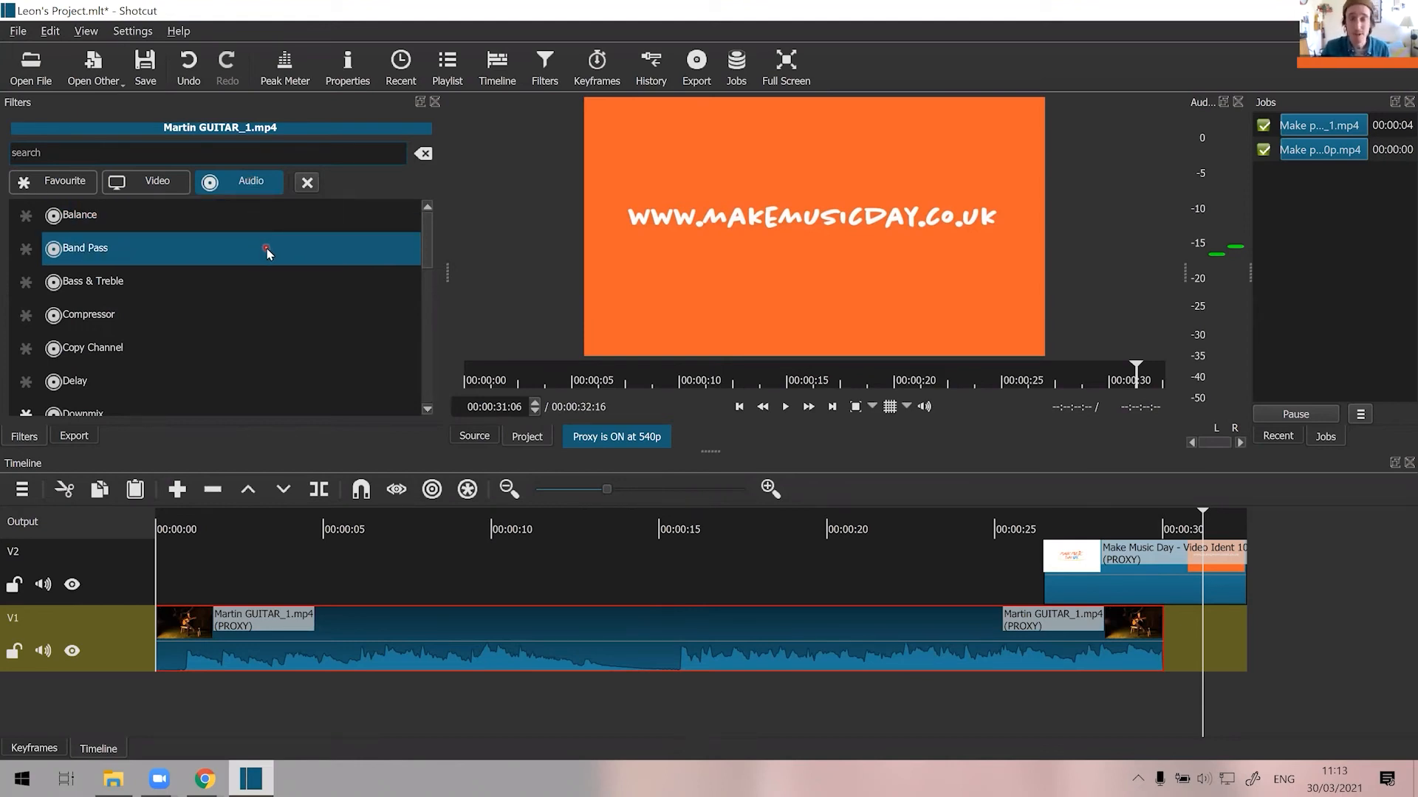
scroll(267, 248, down, 1)
scroll(263, 251, down, 1)
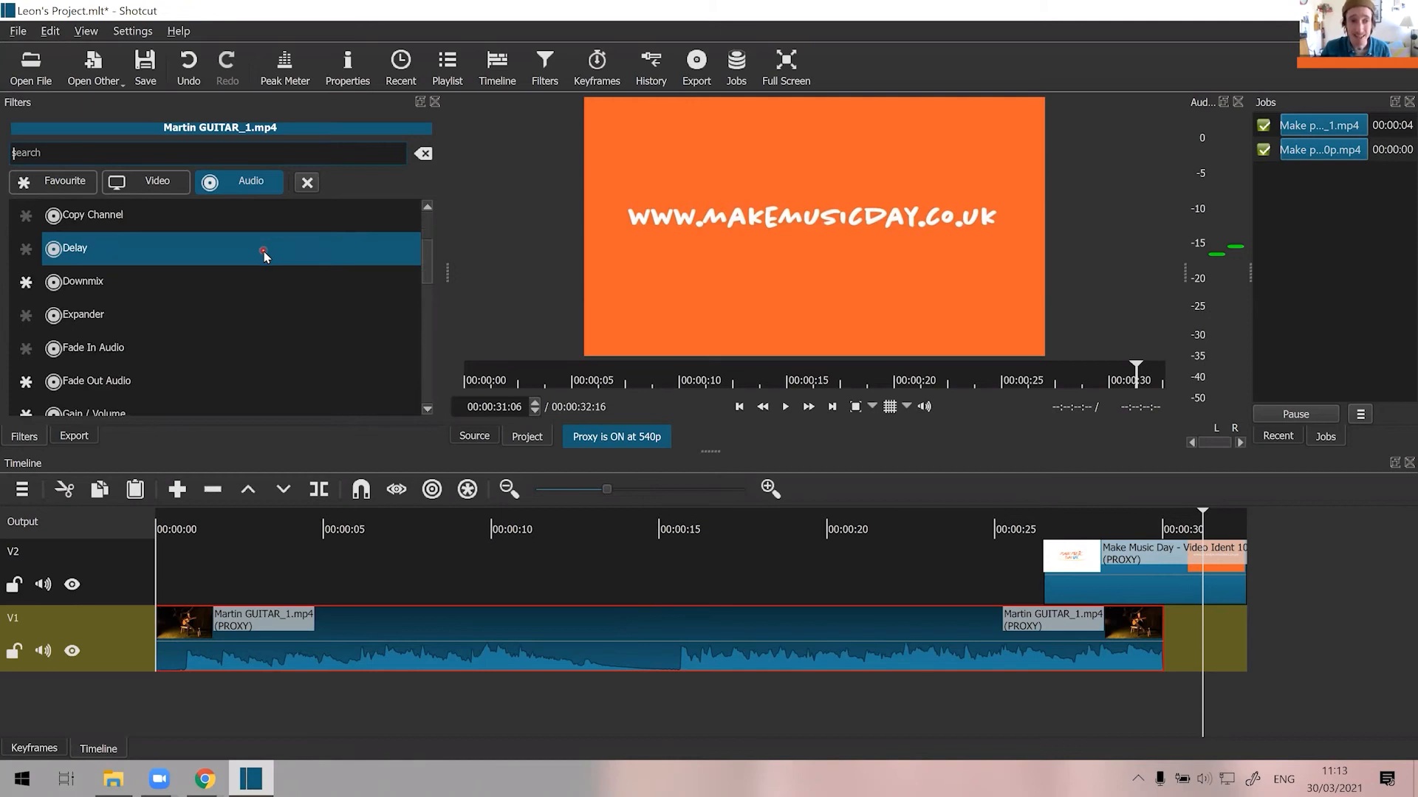
scroll(264, 251, down, 1)
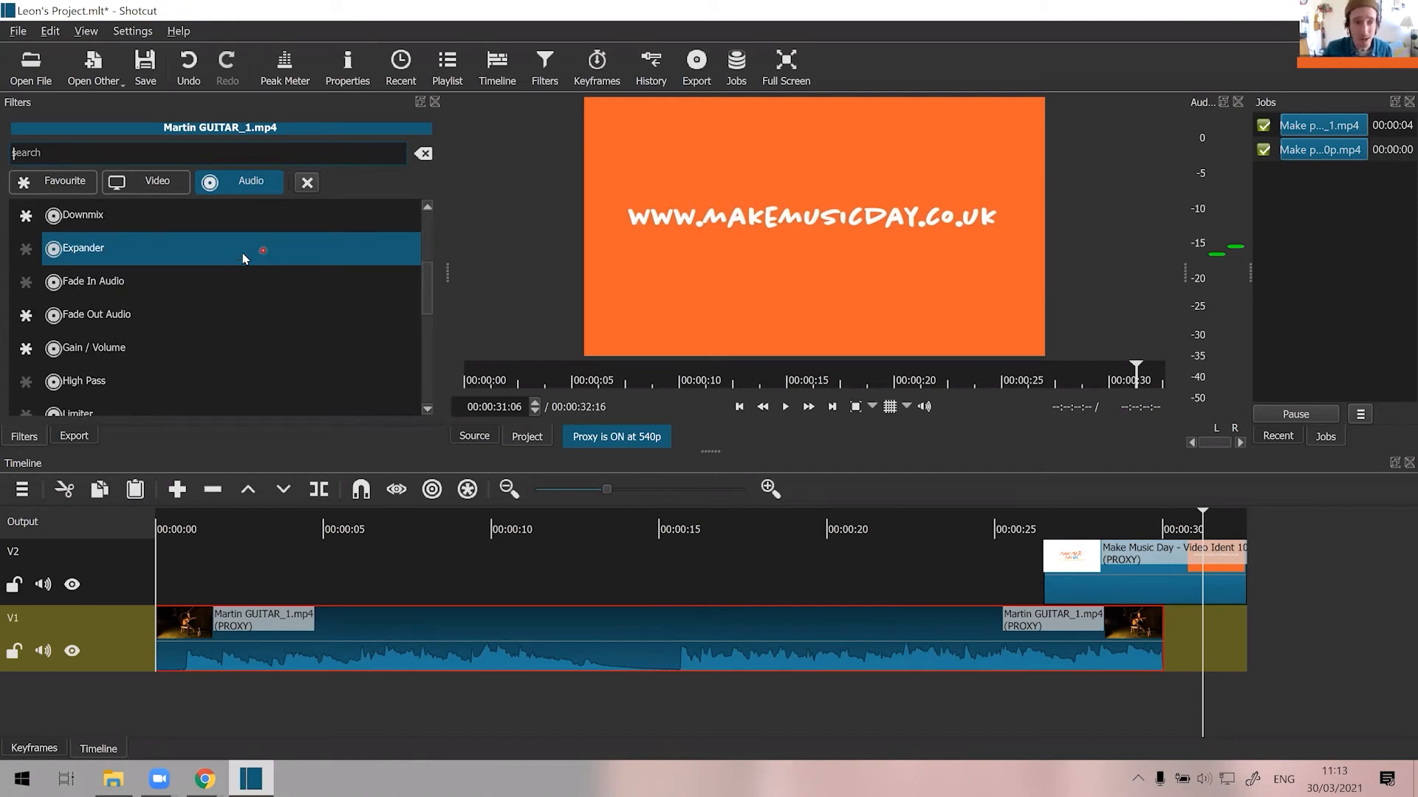
click(140, 315)
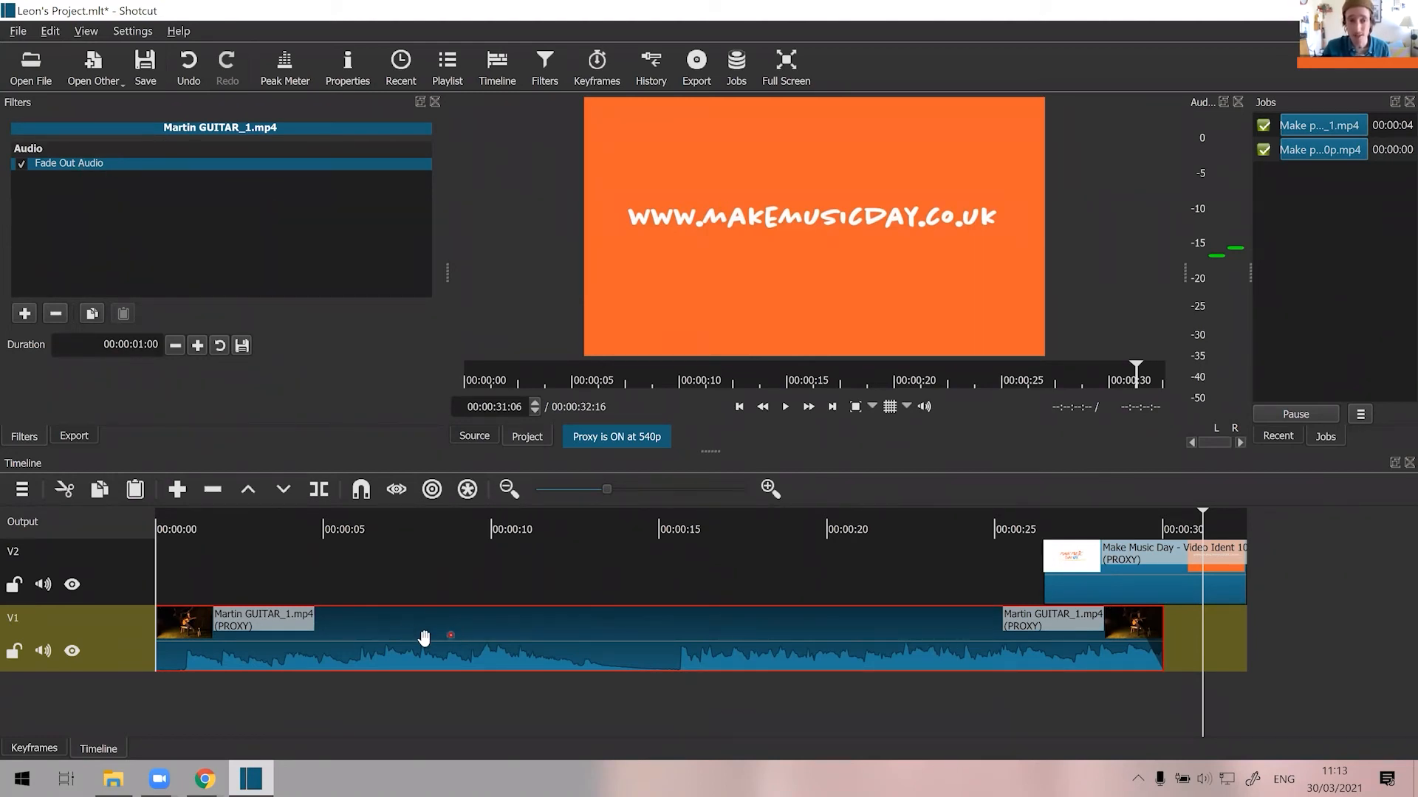
Set the duration of the guitar clip's audio fade-out to 00:00:05:00.
click(1139, 586)
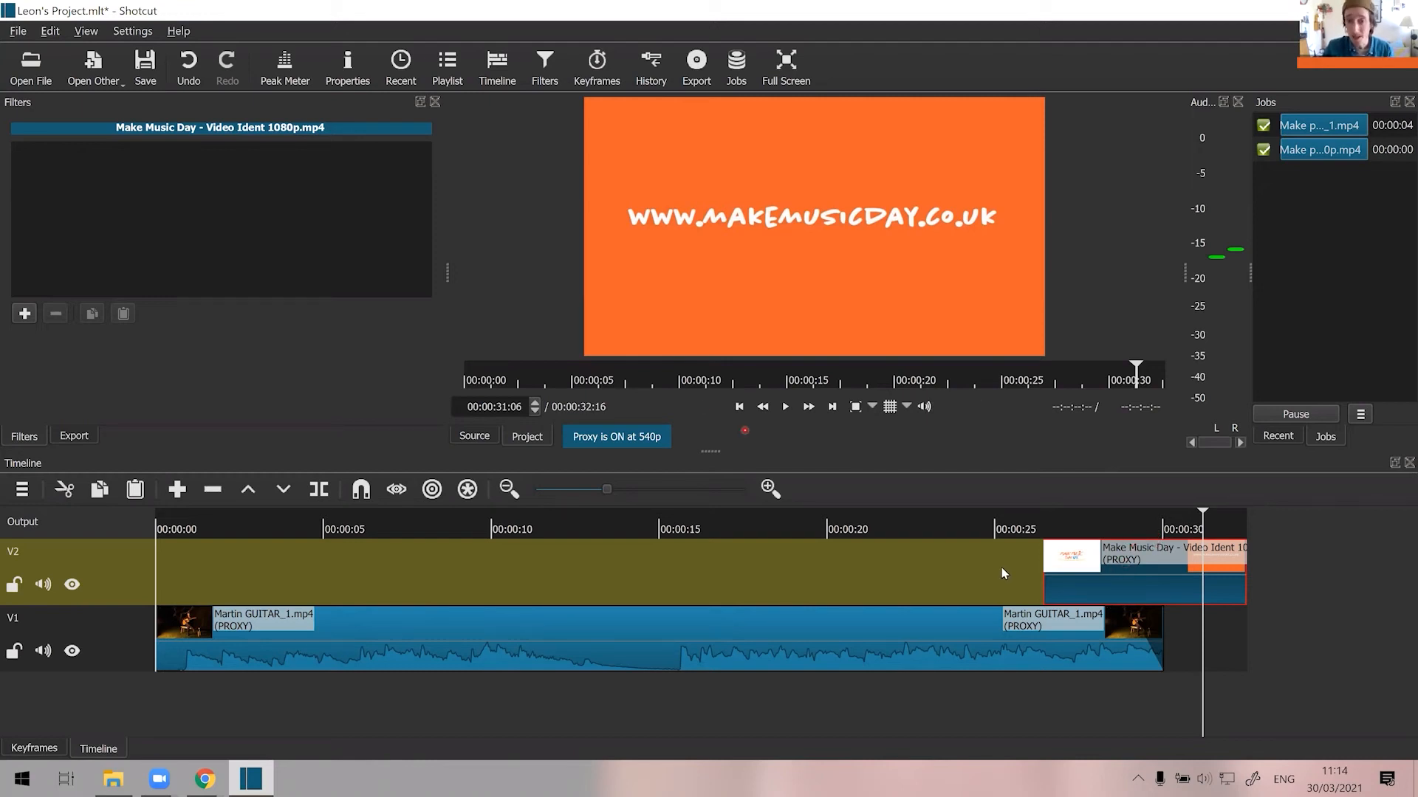
click(1033, 632)
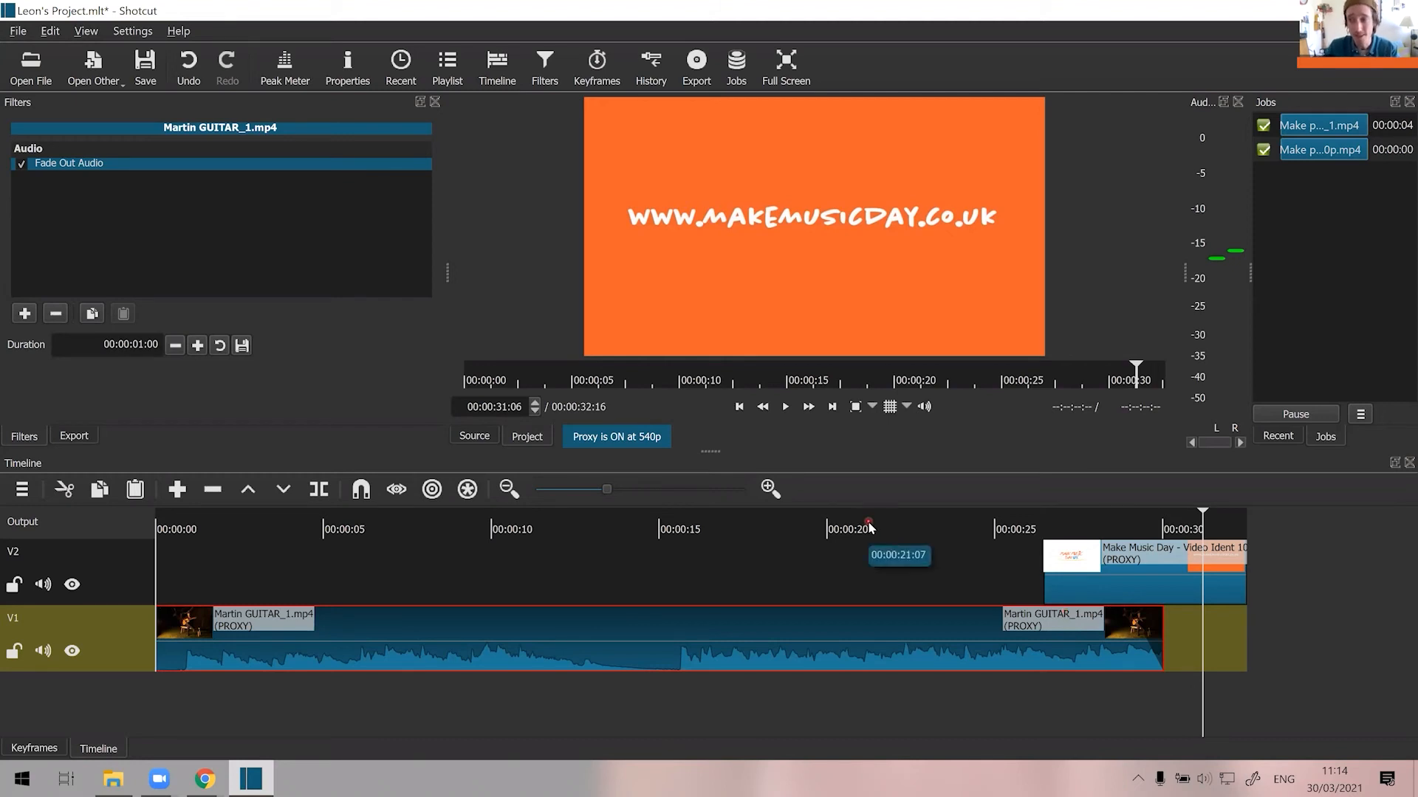
triple_click(141, 344)
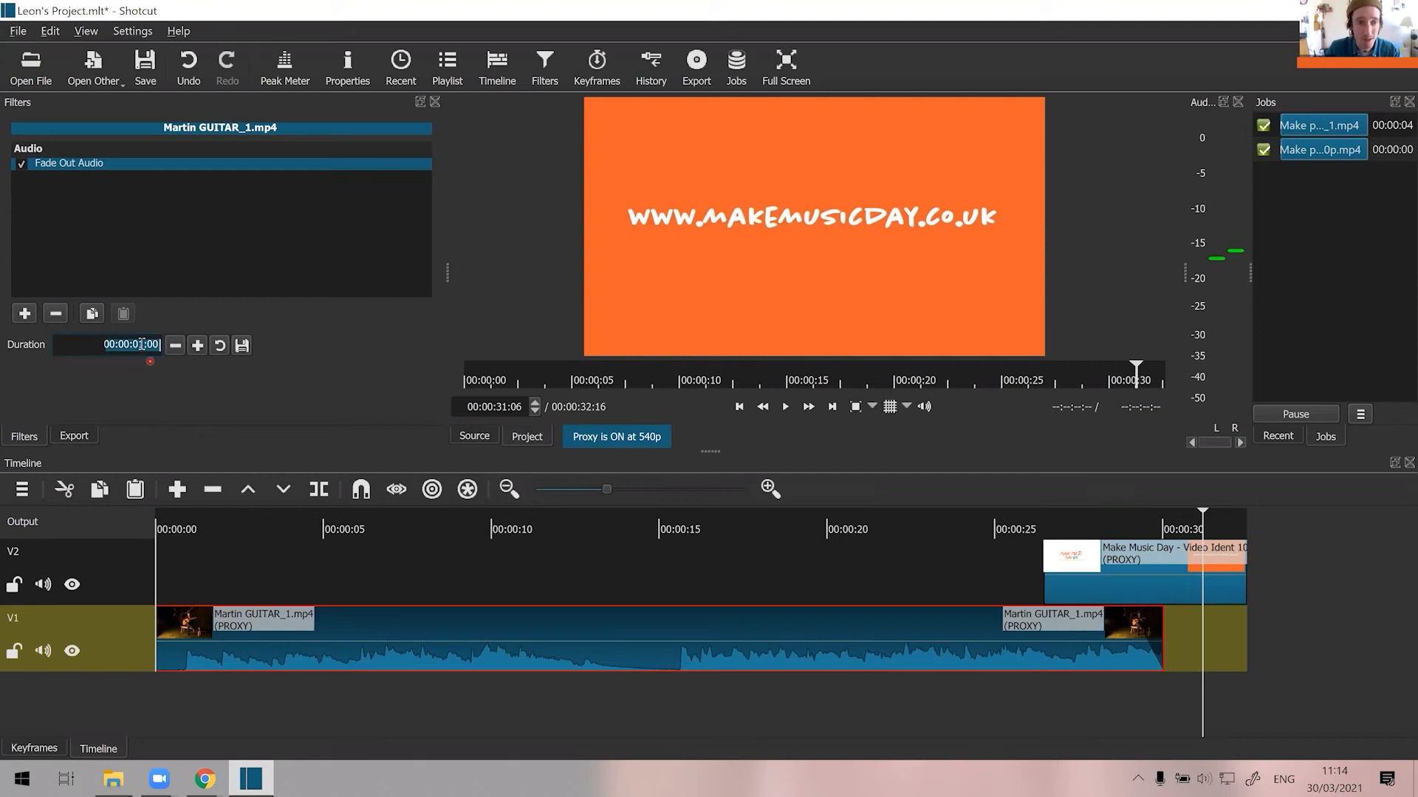
click(162, 395)
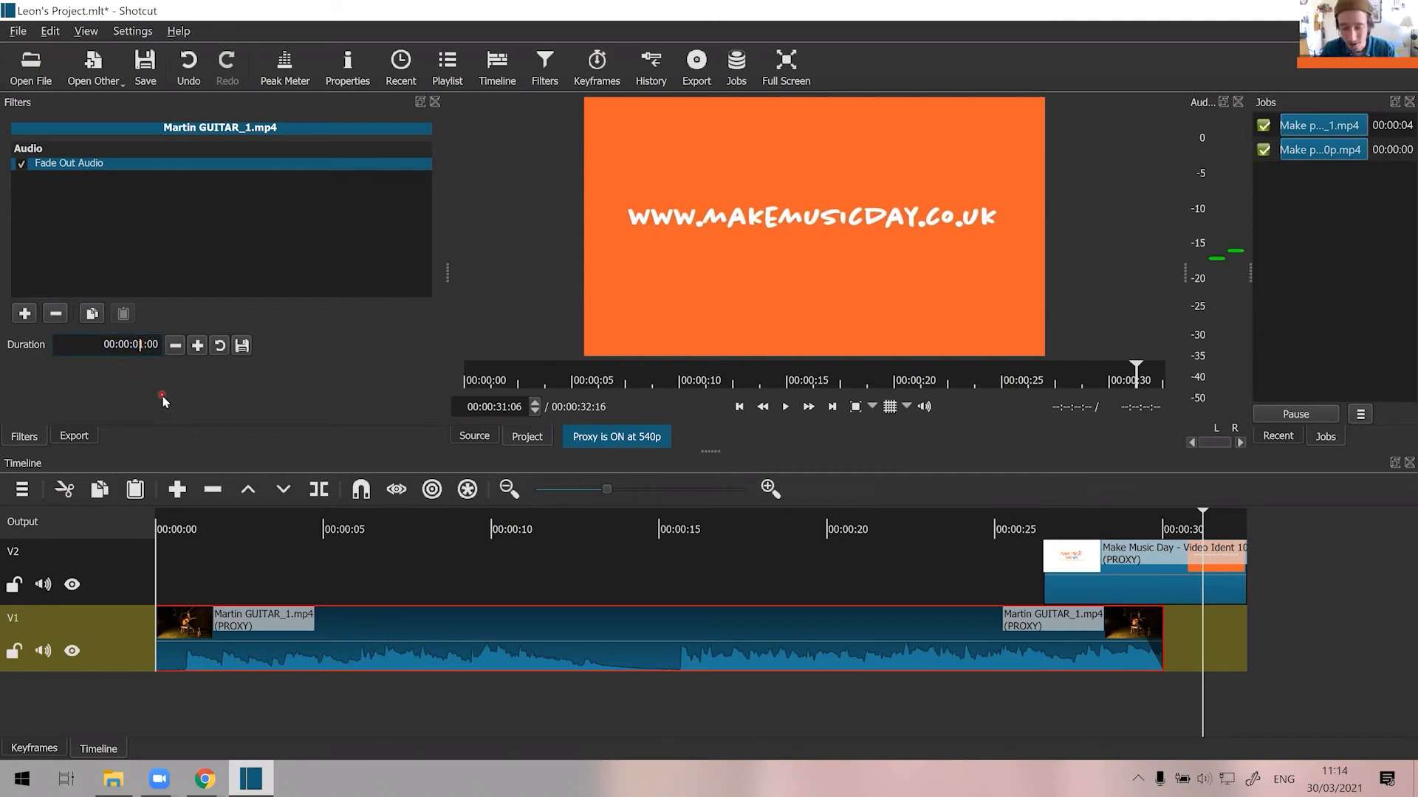
key(Delete)
text(5)
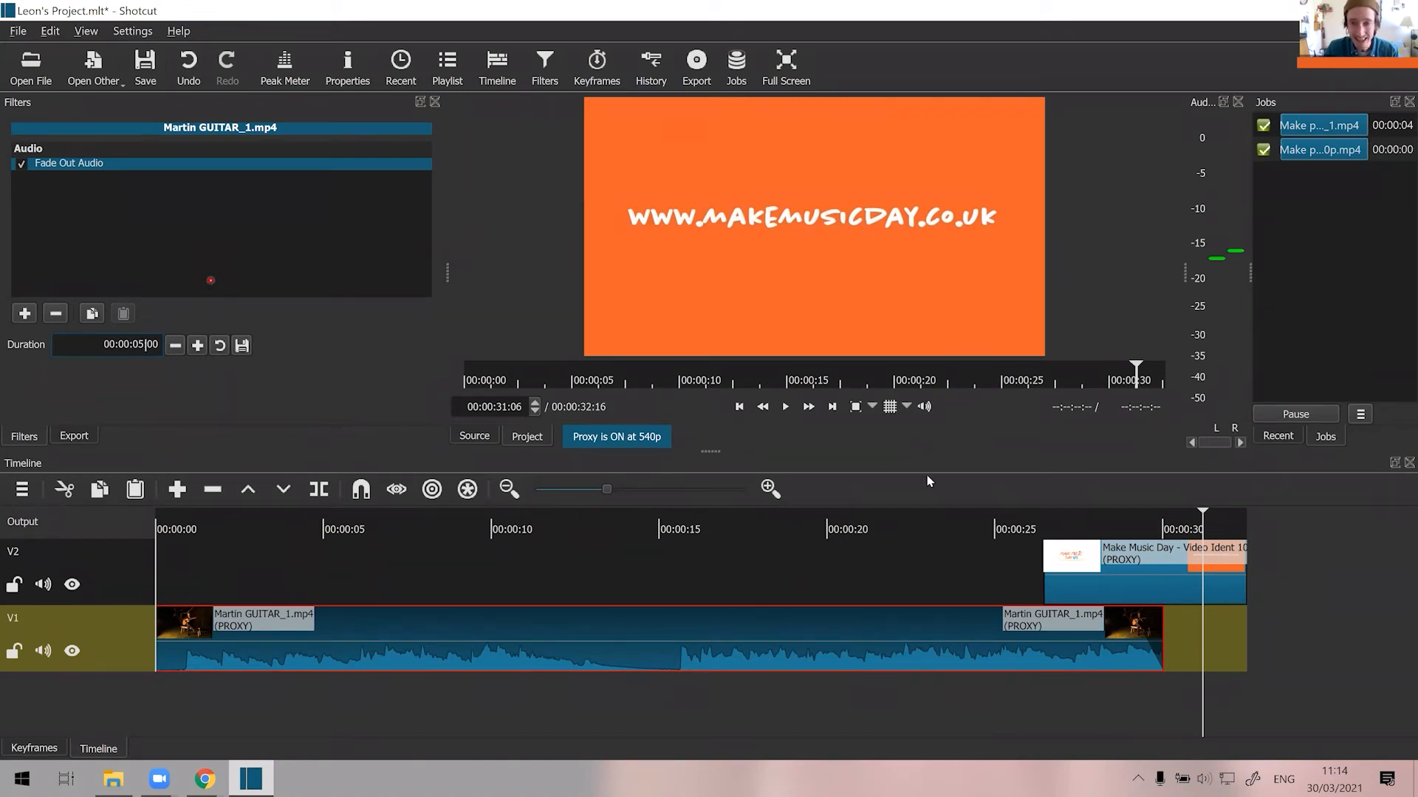
Play the timeline from about 20 seconds into the ident to check the guitar clip's audio fade-out.
click(830, 524)
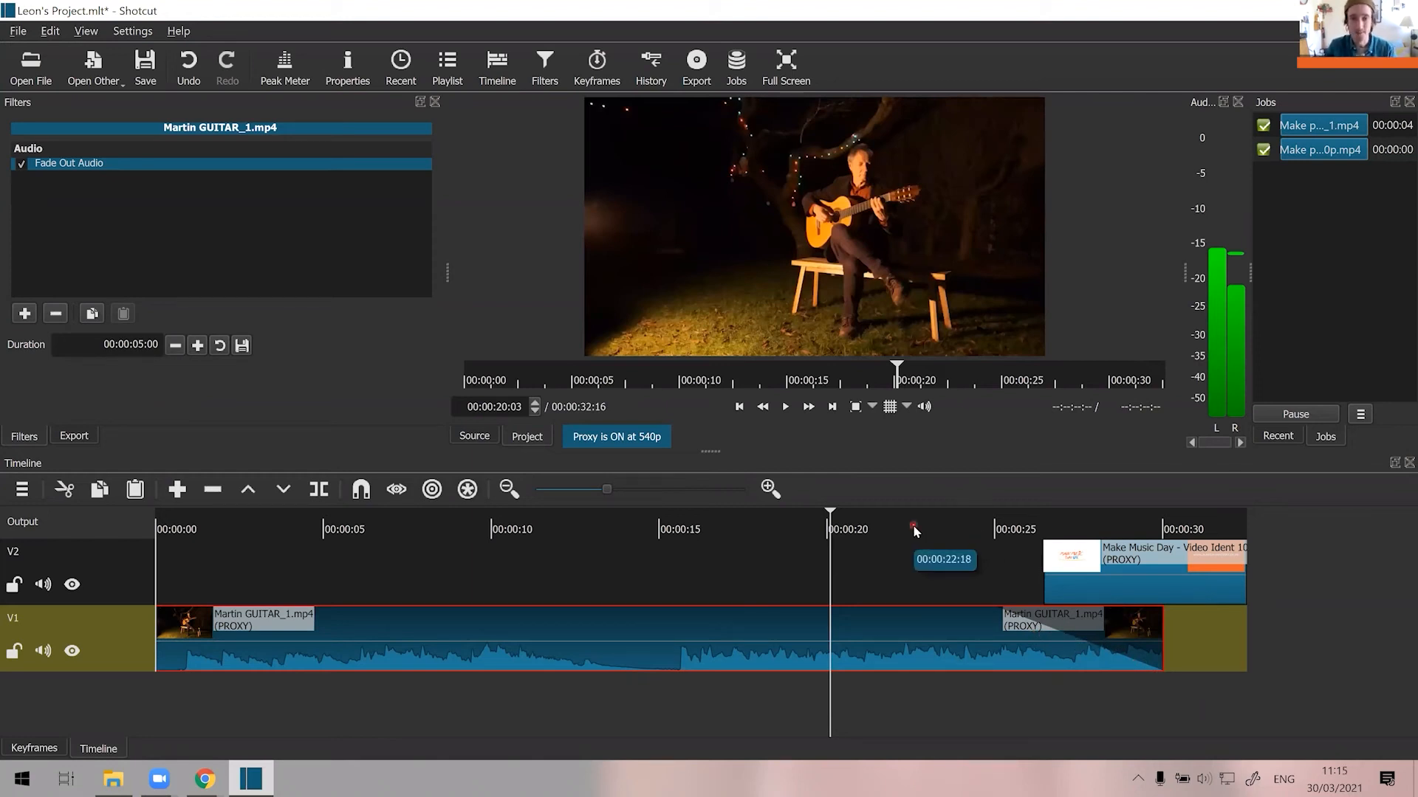
key(space)
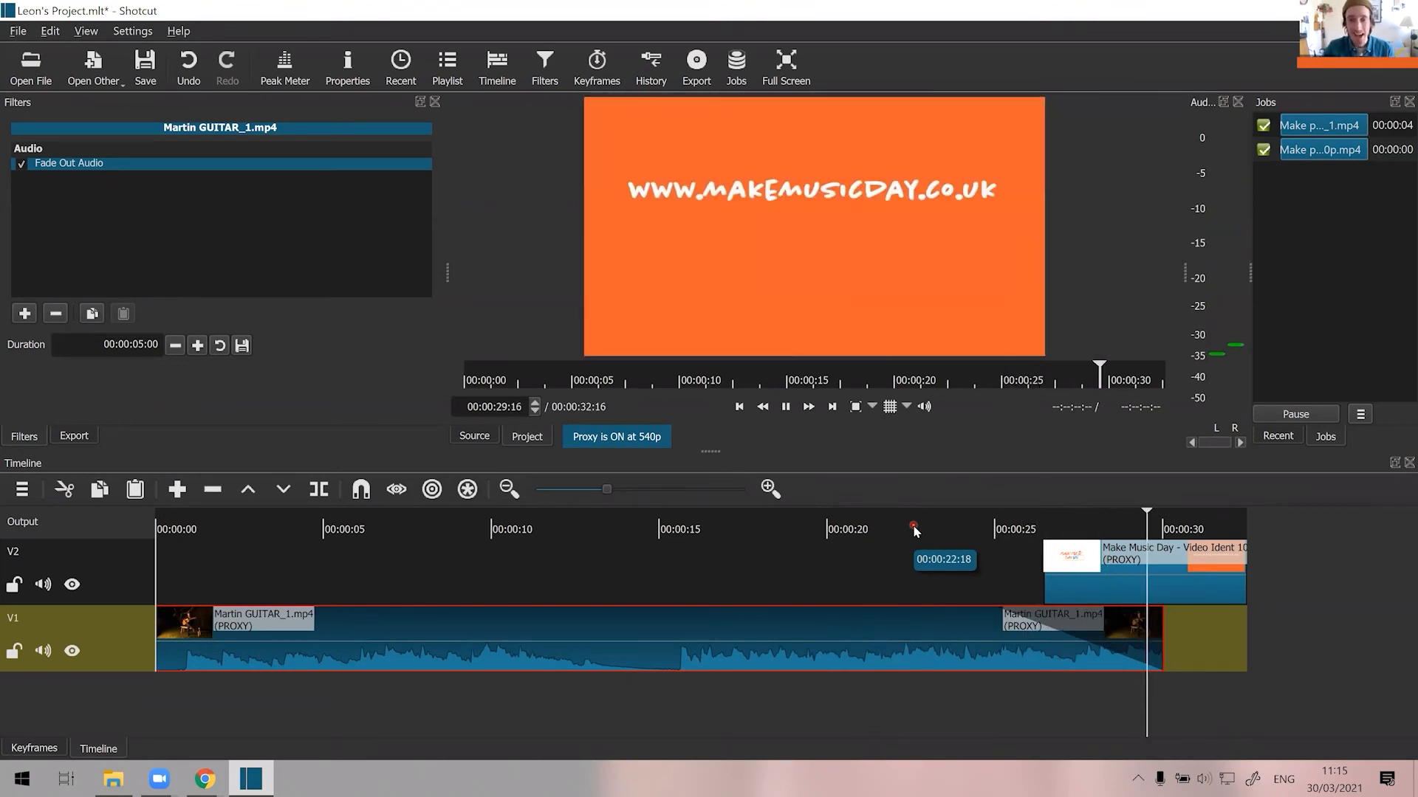
key(space)
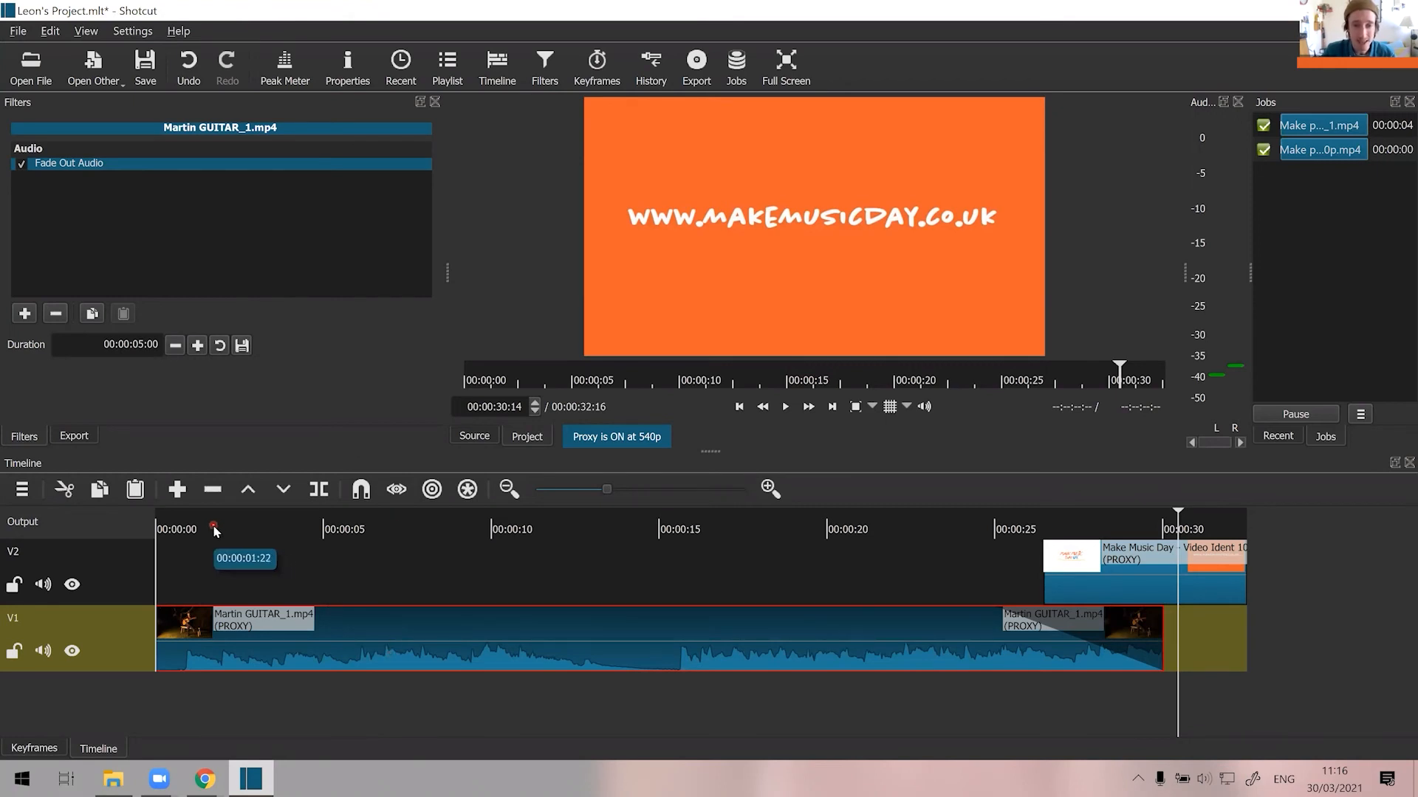
Return the playhead to the start of the timeline and add the Text: Simple video filter to the guitar clip on V1.
click(737, 409)
click(738, 408)
click(737, 408)
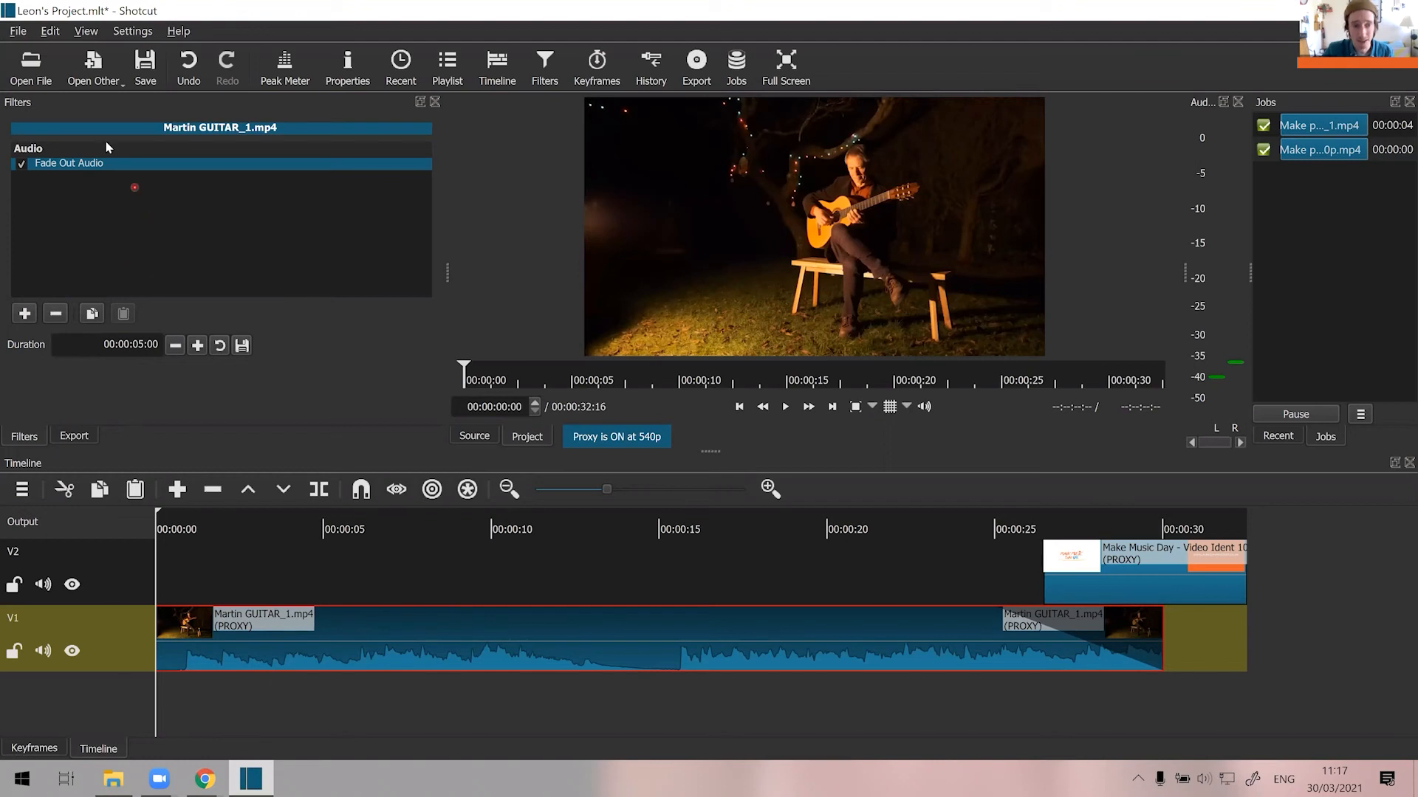
click(28, 314)
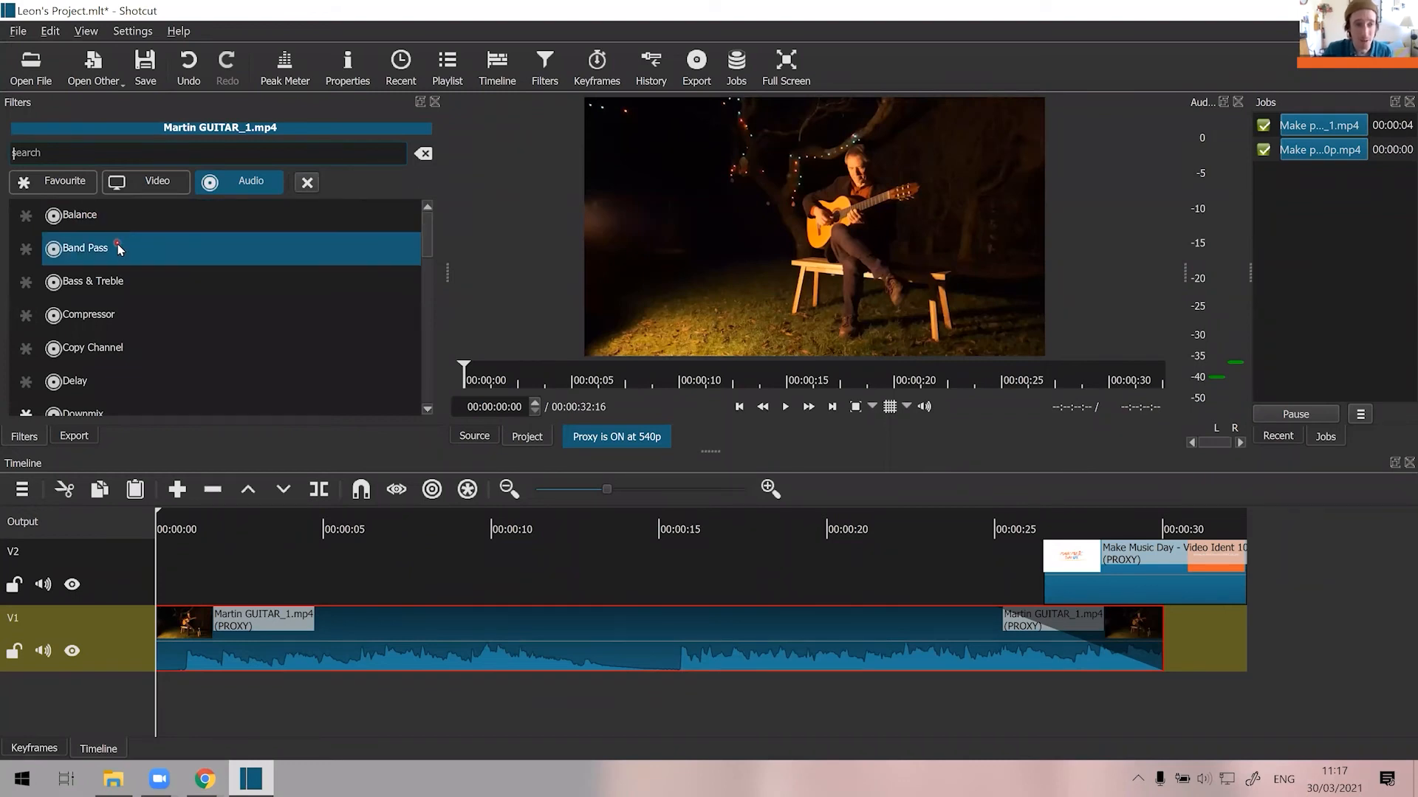
click(139, 189)
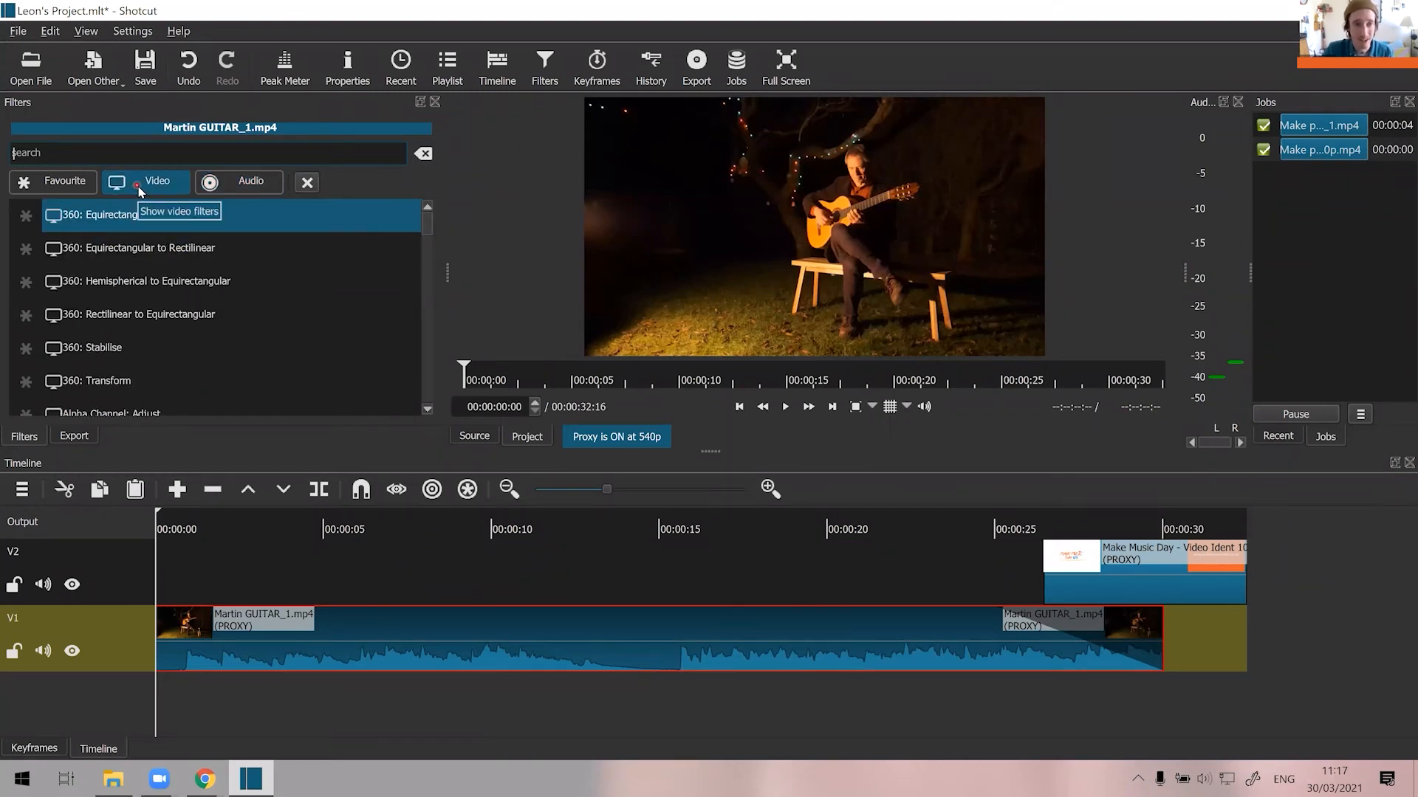
drag(427, 237, 433, 288)
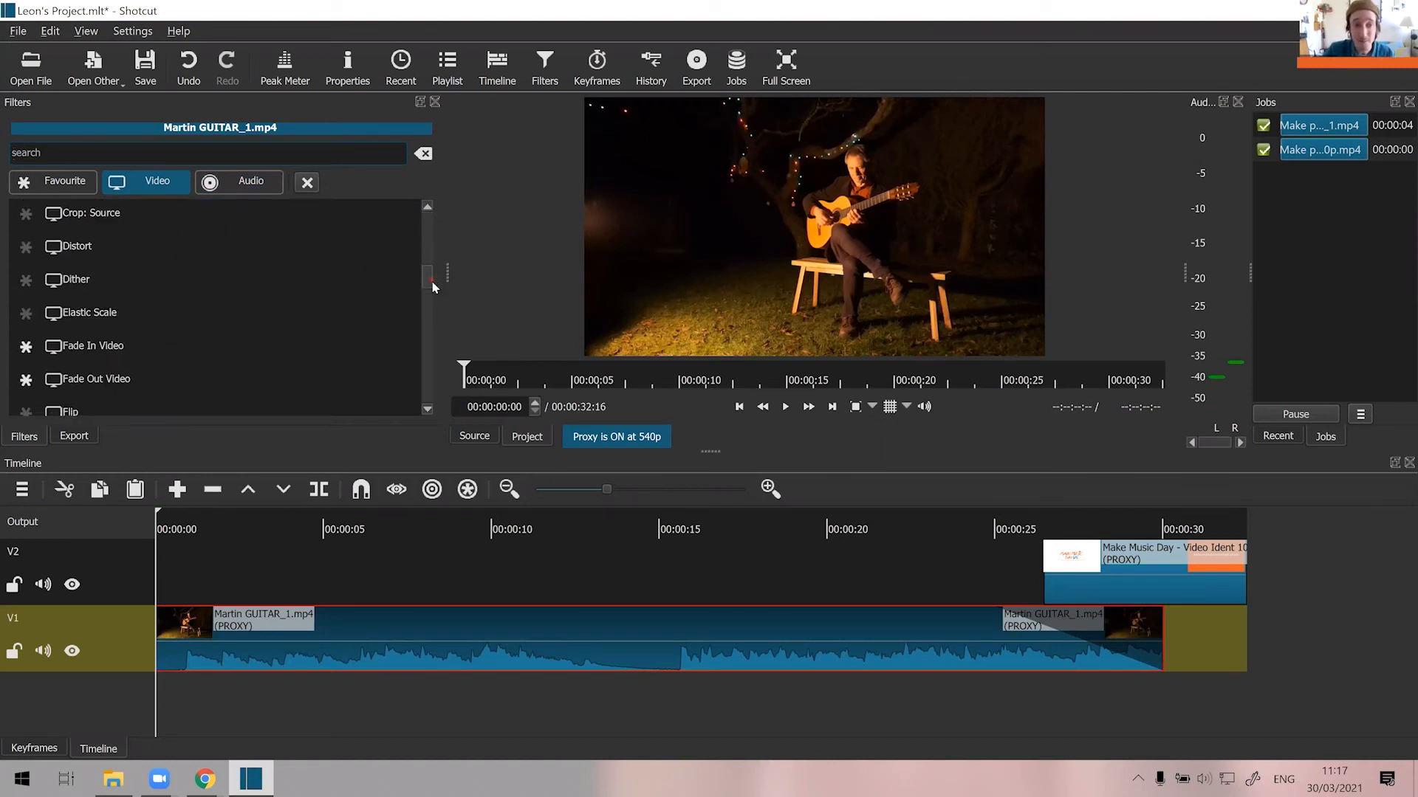
drag(432, 286, 436, 293)
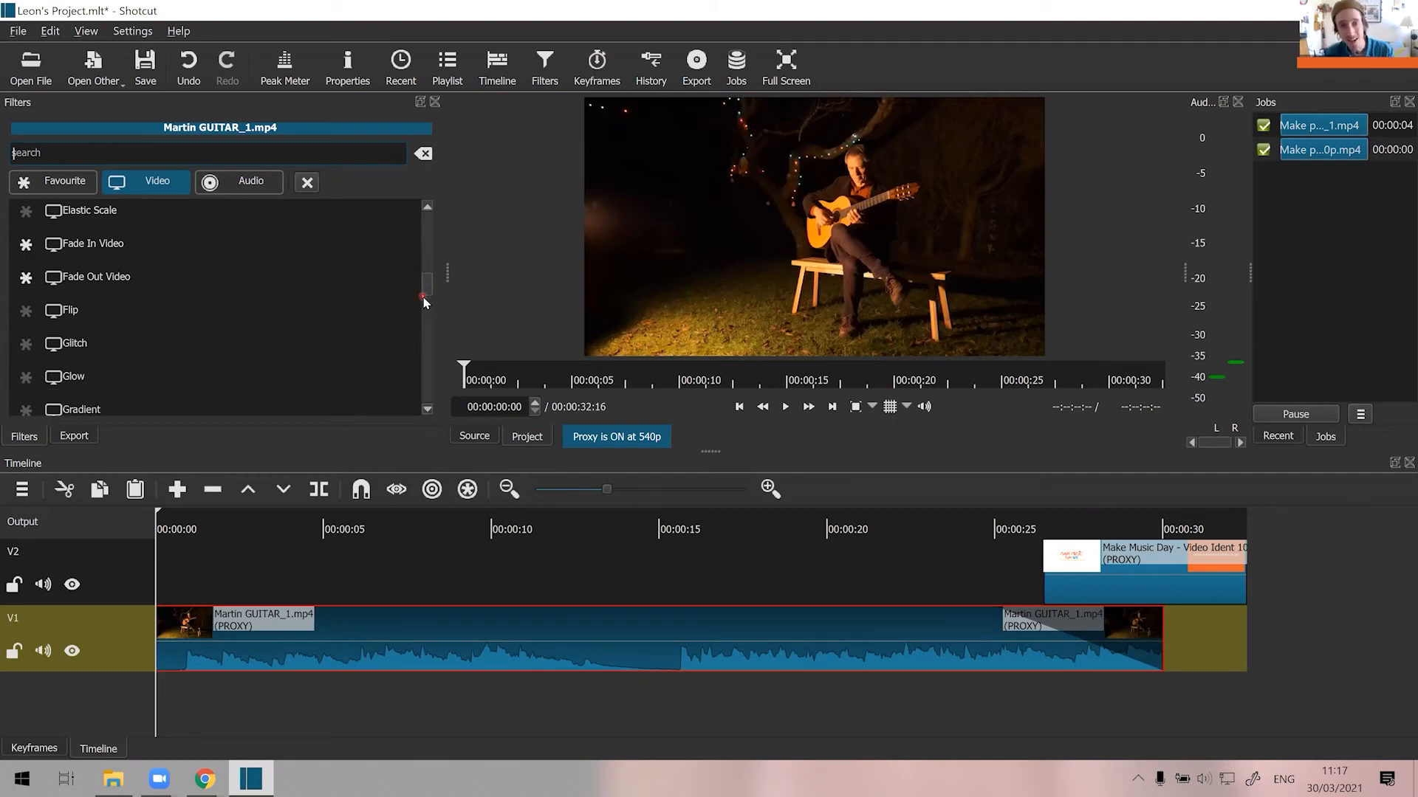
scroll(397, 311, down, 2)
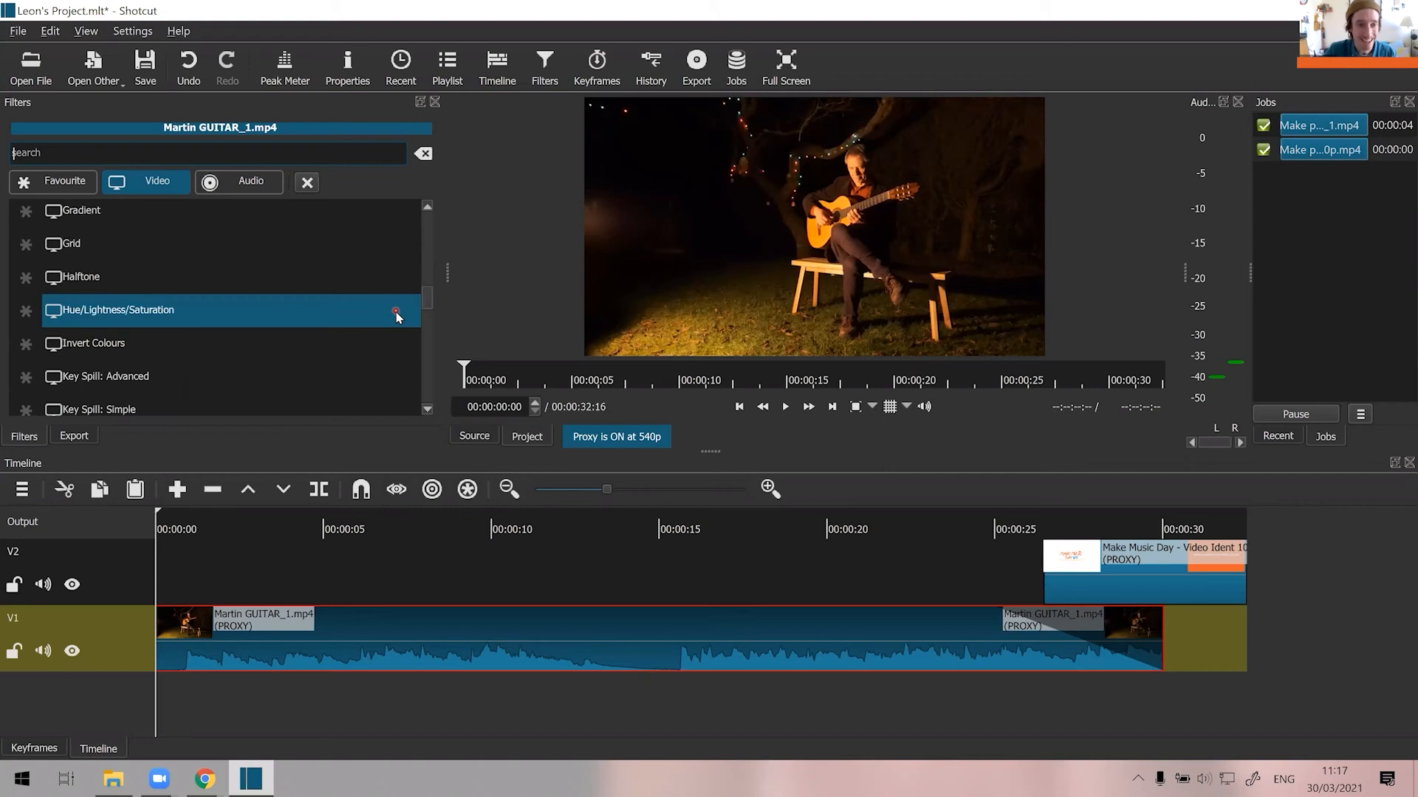
scroll(394, 313, down, 1)
scroll(394, 313, down, 5)
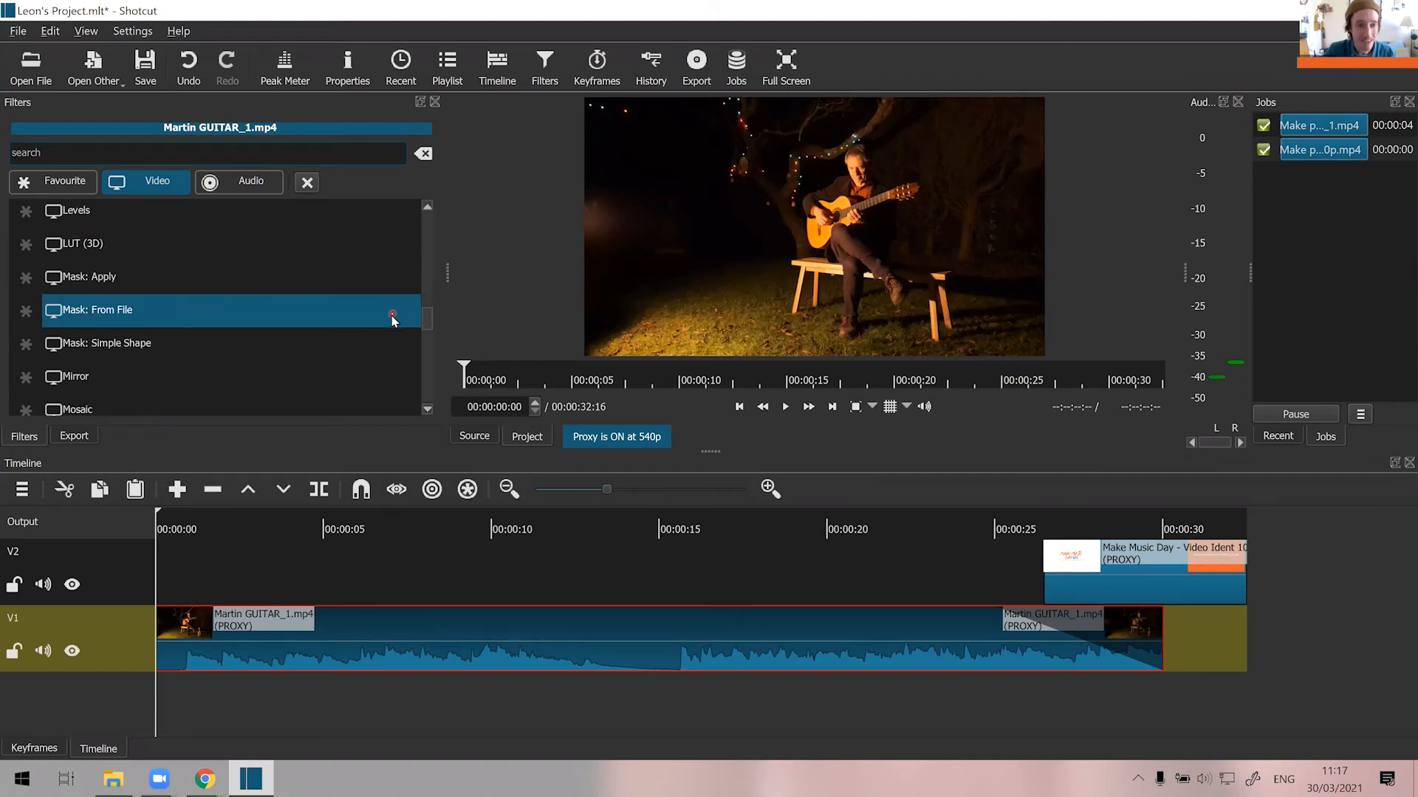
scroll(391, 326, down, 4)
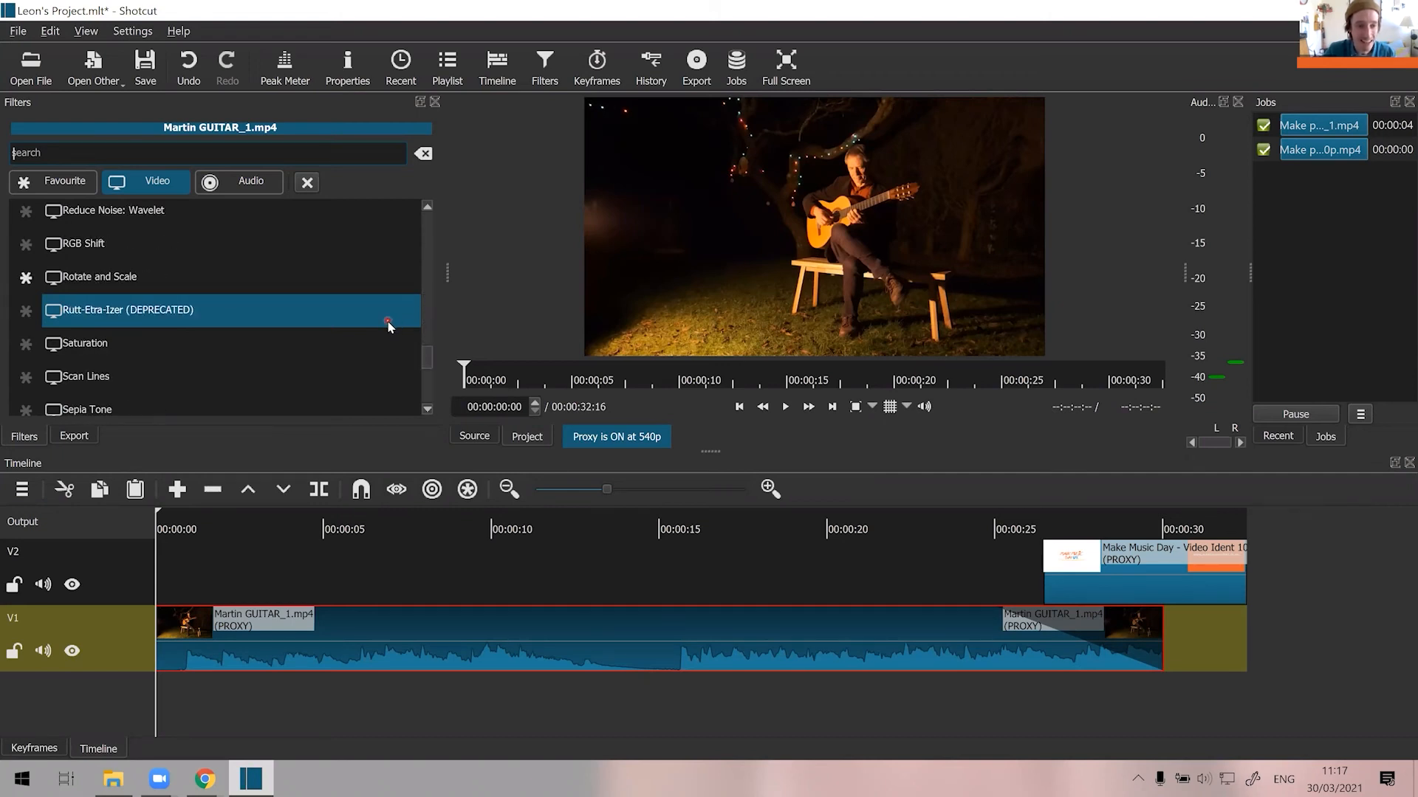
scroll(390, 326, down, 1)
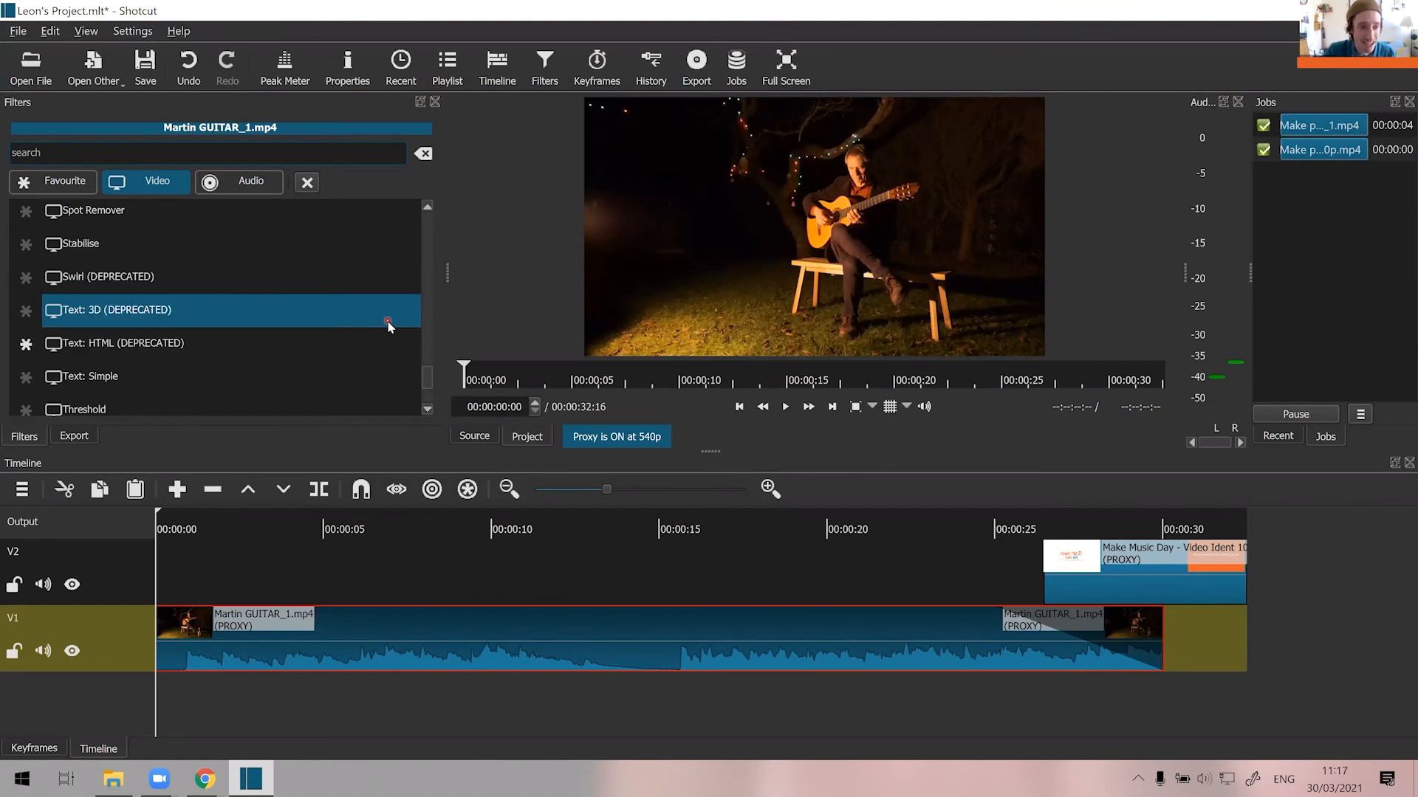
scroll(390, 326, down, 1)
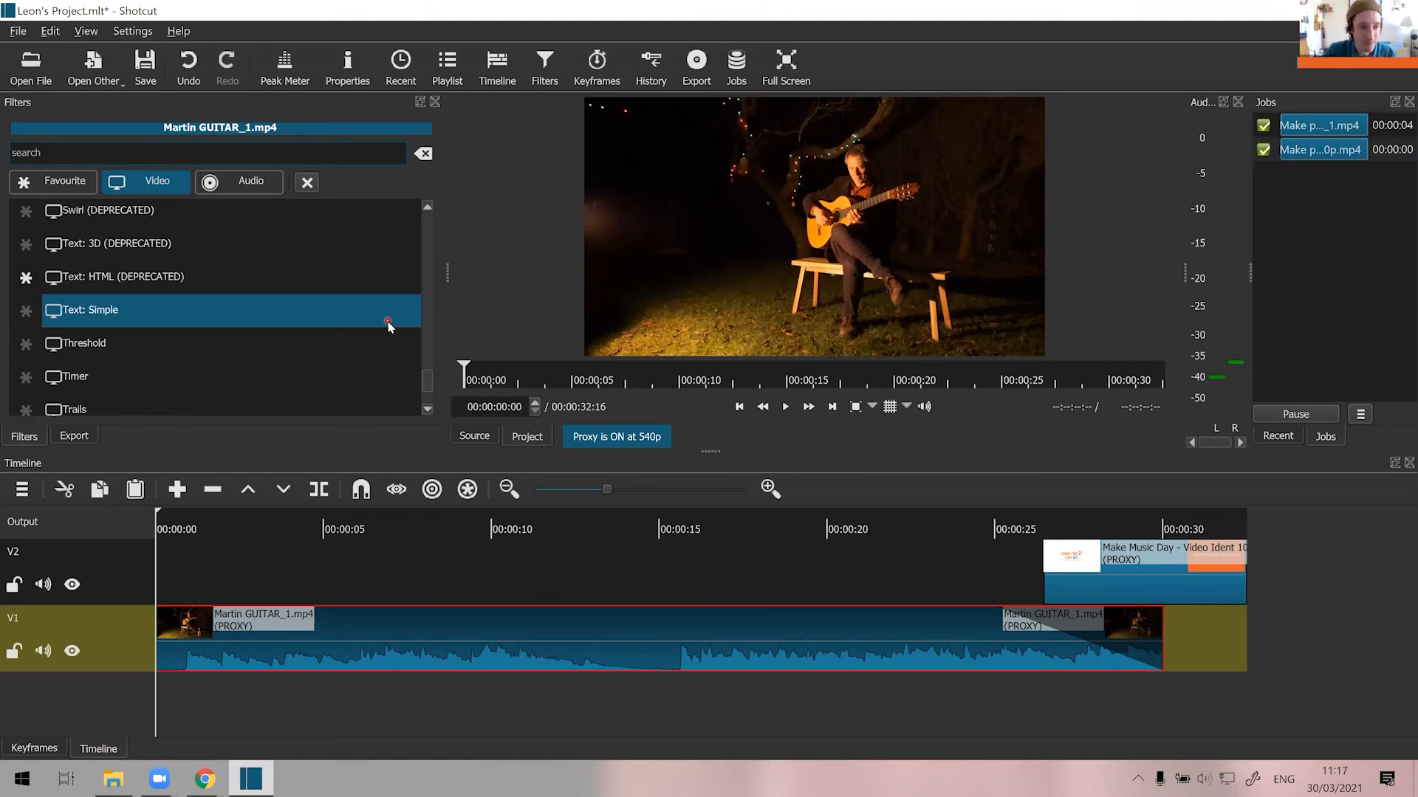
click(100, 315)
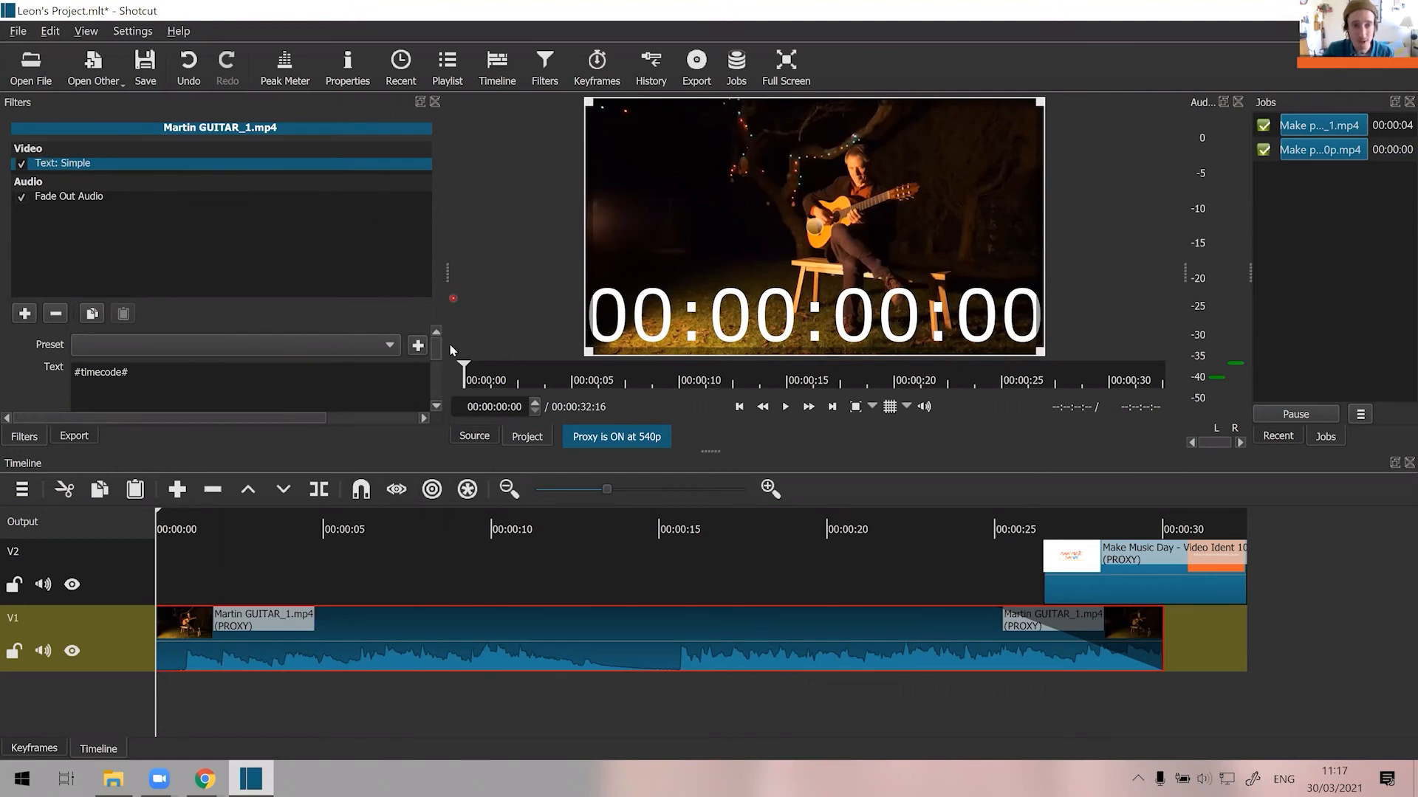
Replace the timecode placeholder in the guitar clip's Text: Simple filter with the title "Summer Performance".
scroll(435, 355, down, 5)
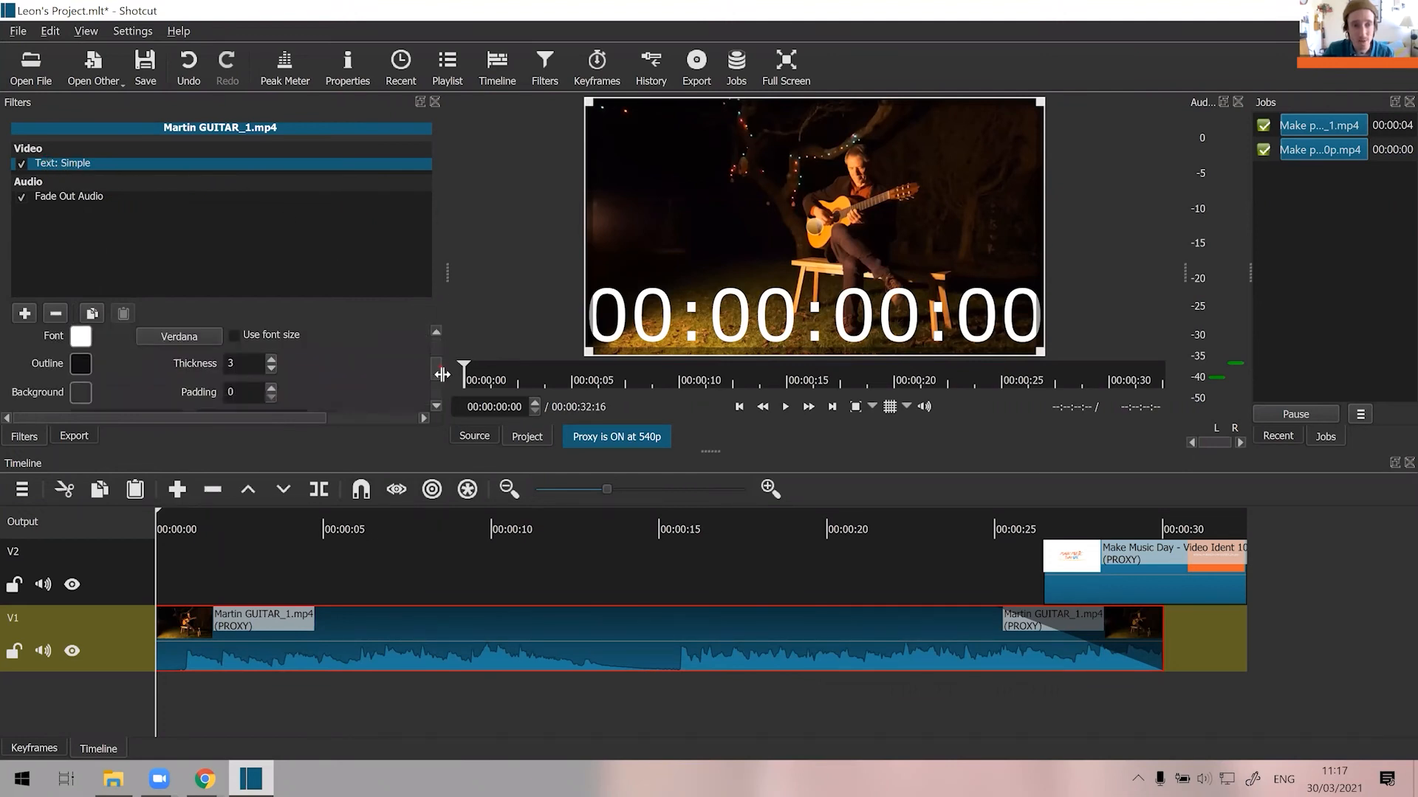
scroll(437, 353, up, 5)
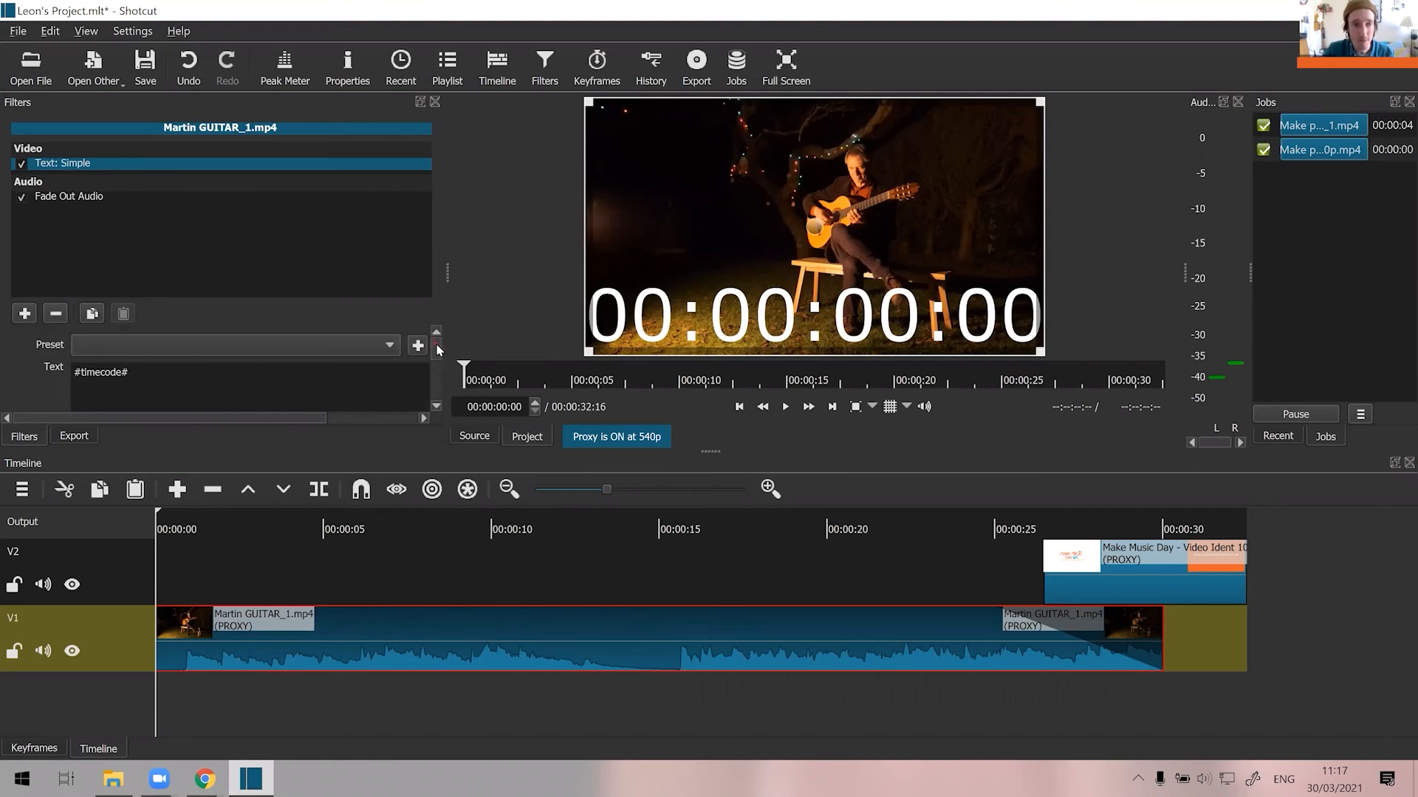
click(65, 197)
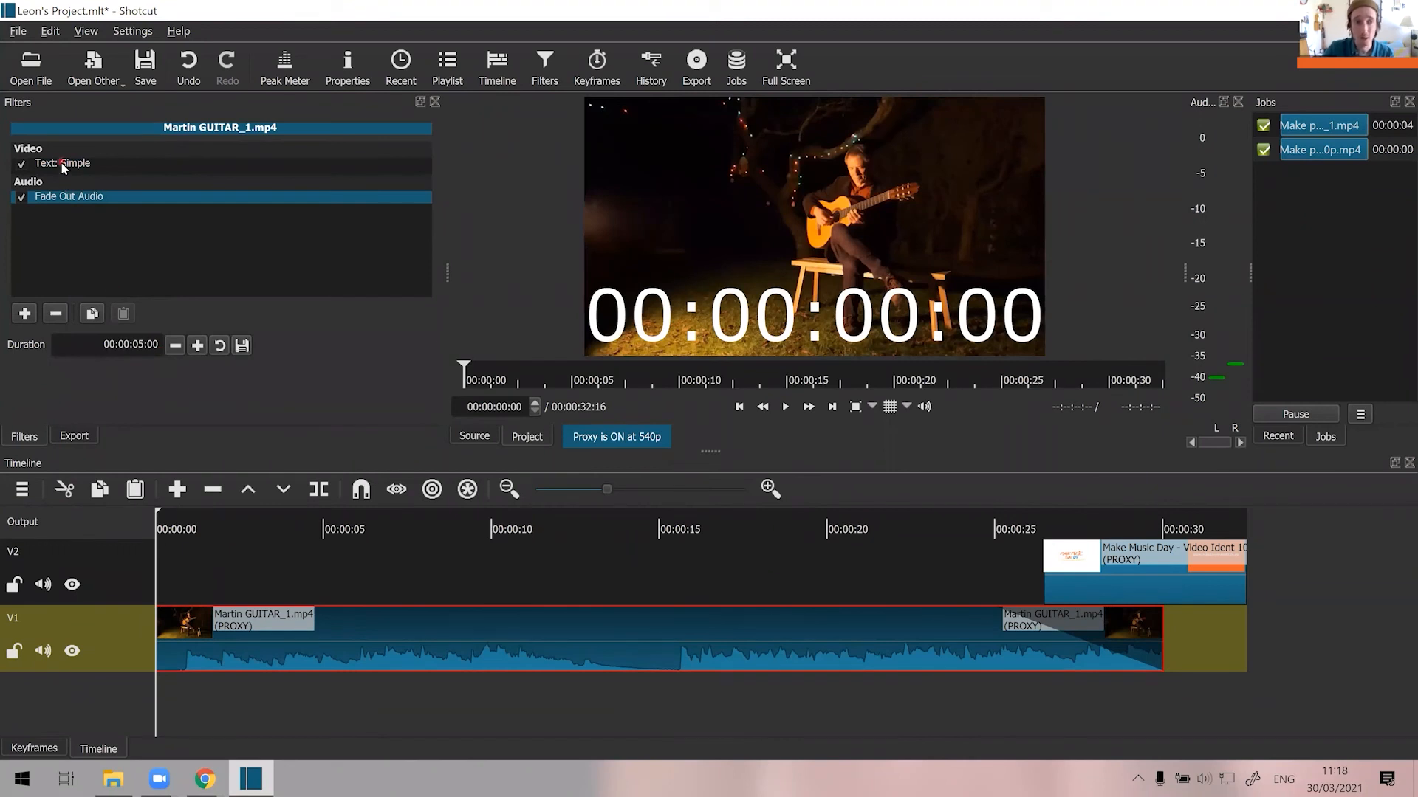
click(64, 166)
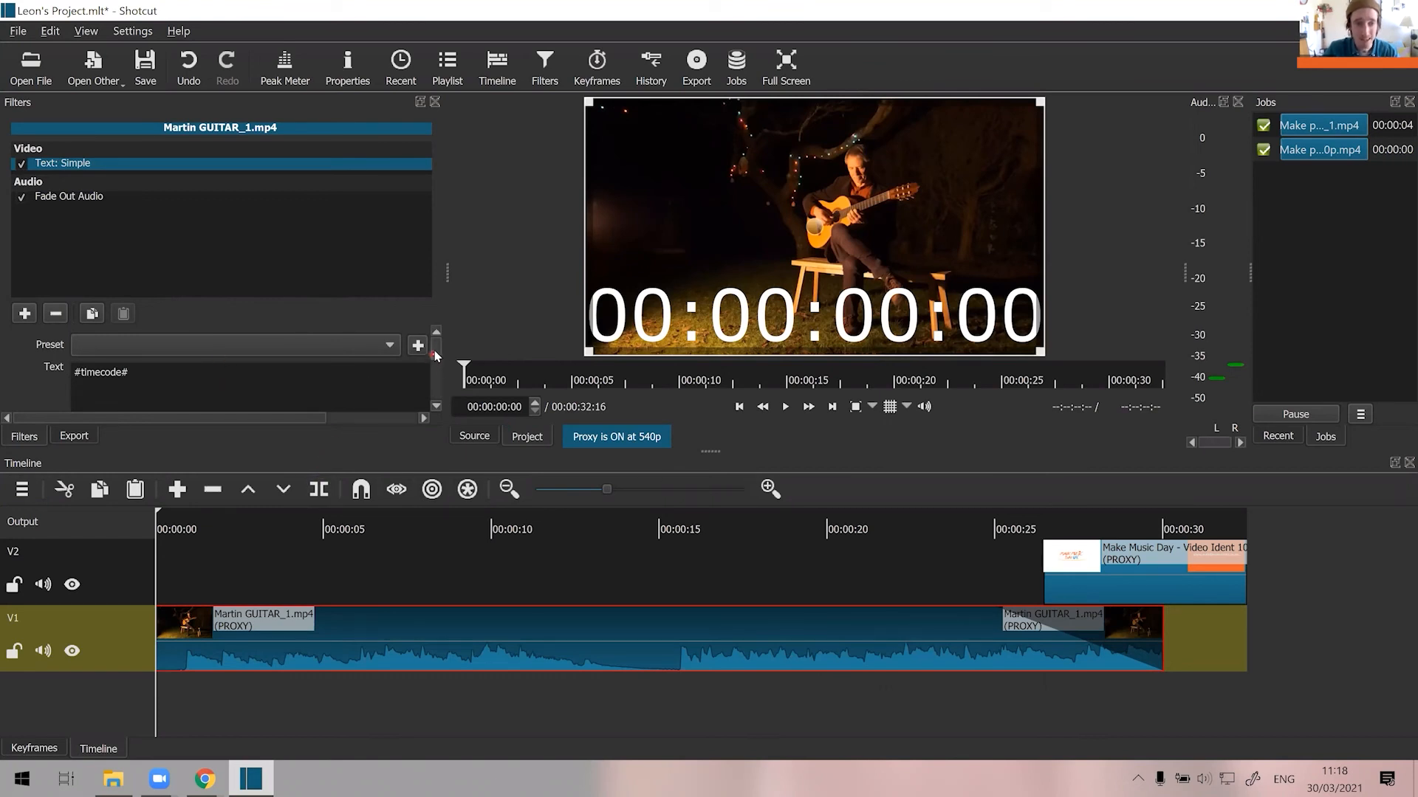
scroll(435, 357, down, 1)
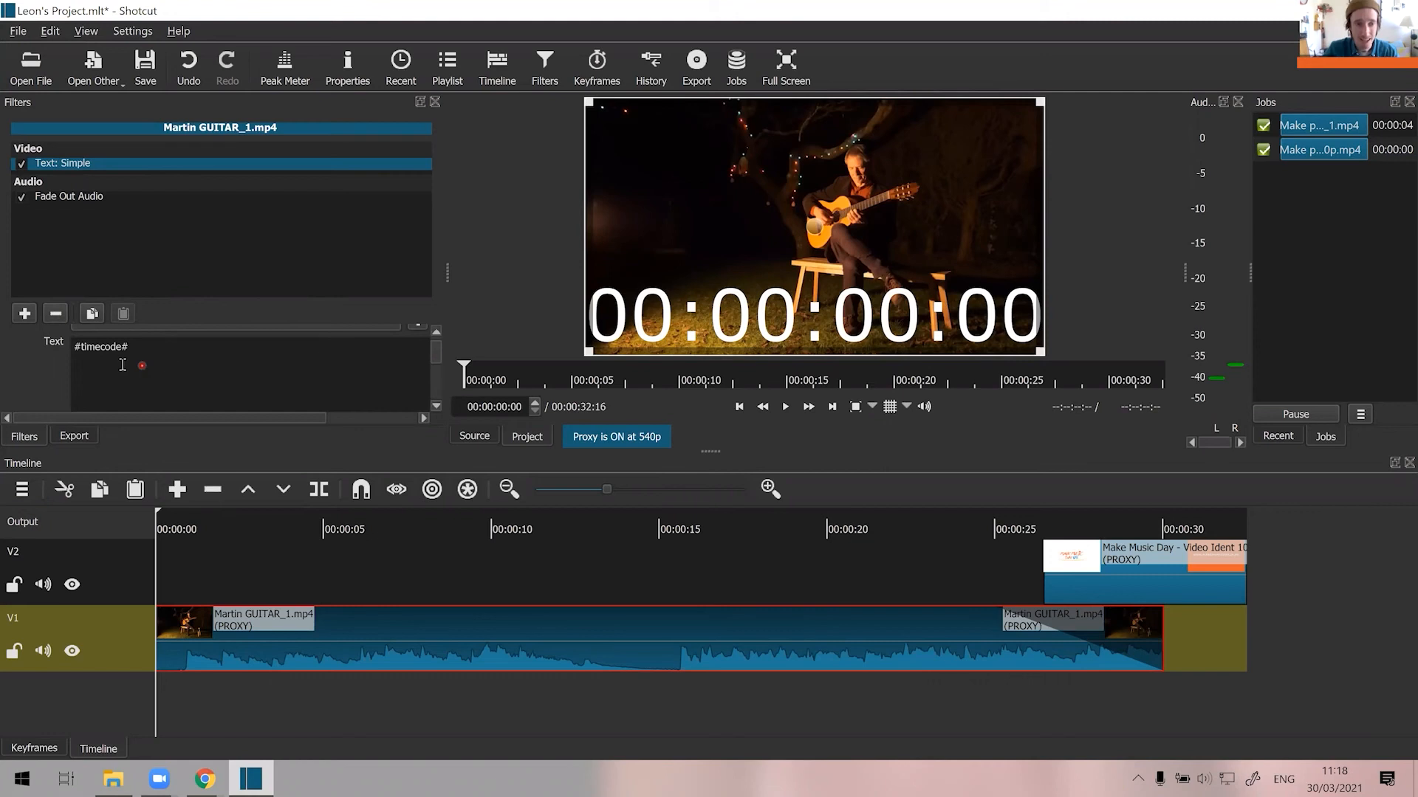
drag(77, 347, 133, 347)
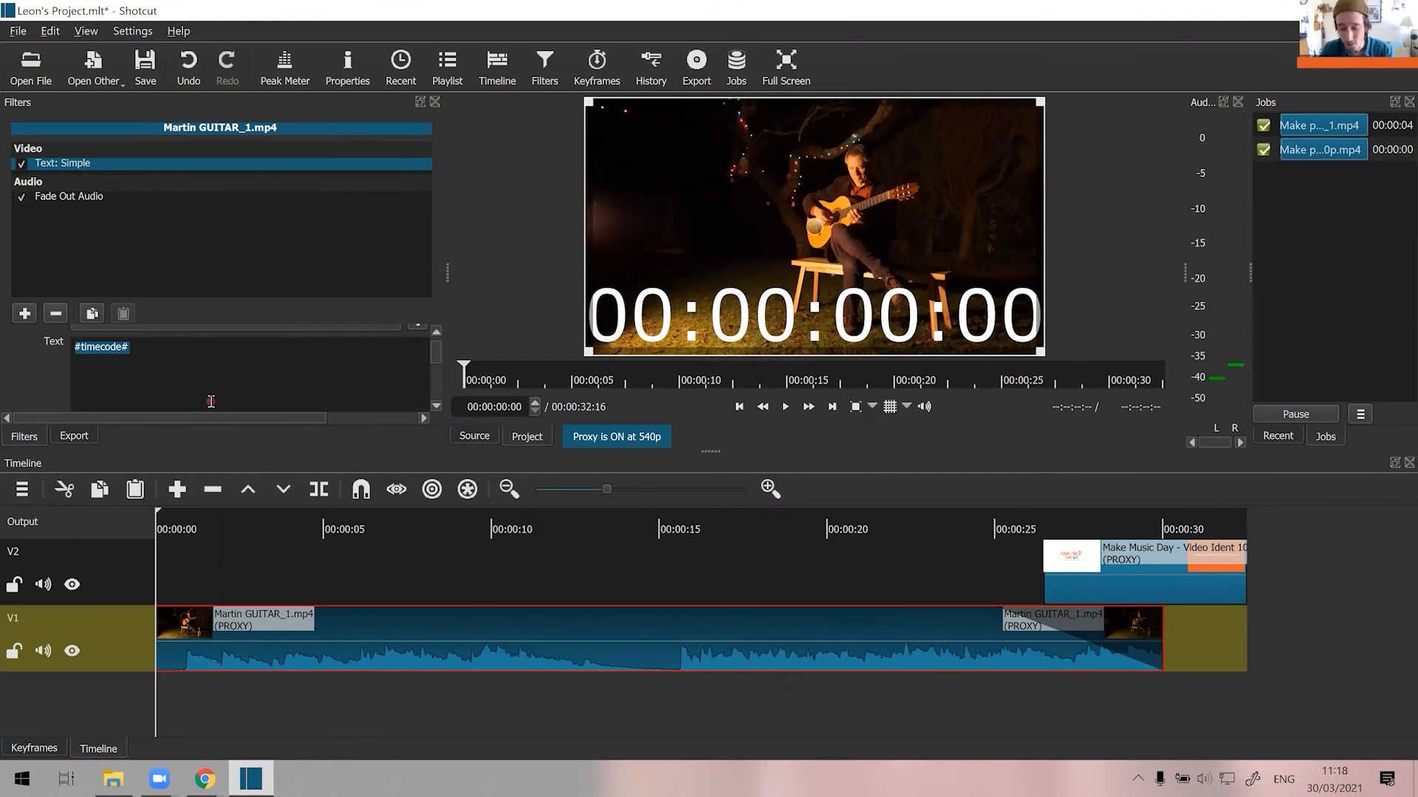
text(S)
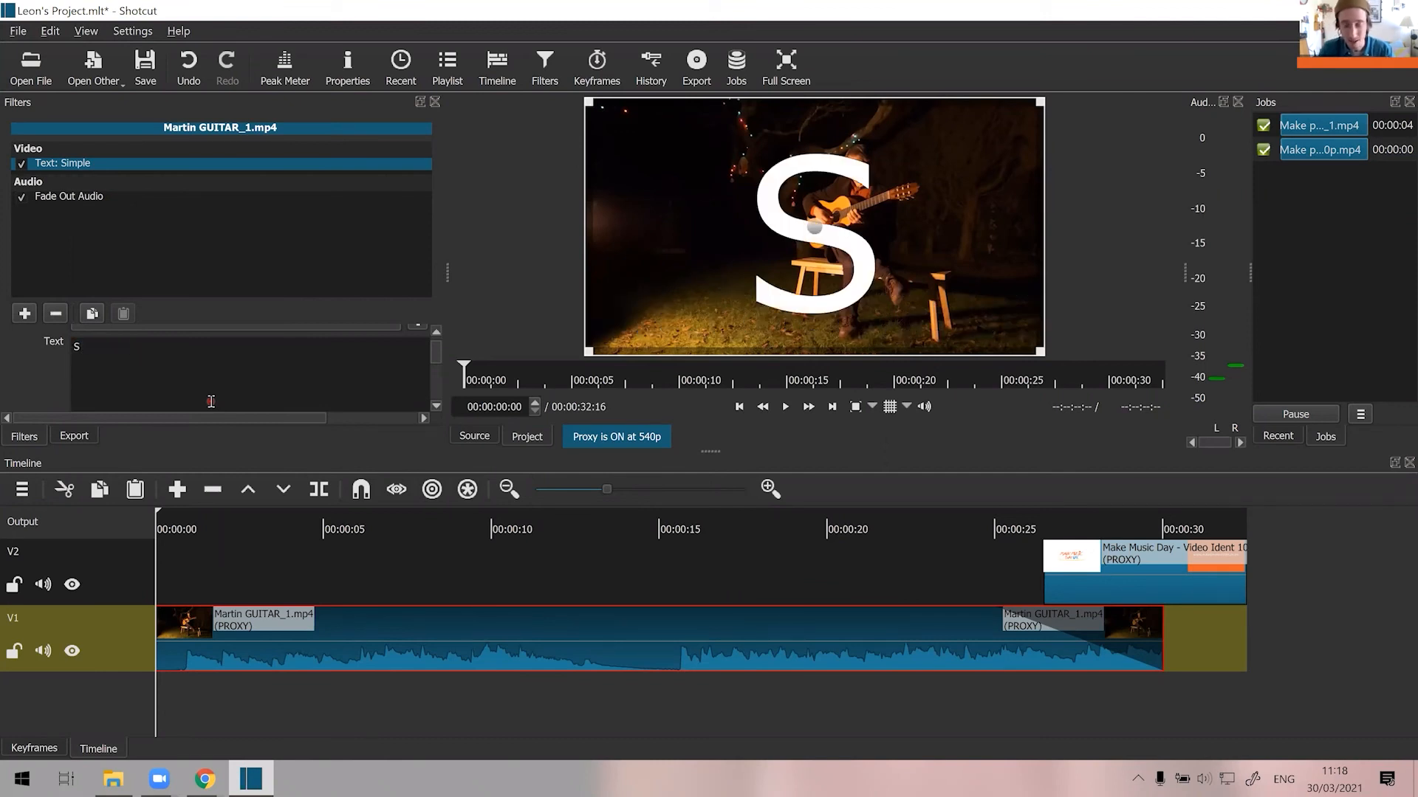
text(ummer)
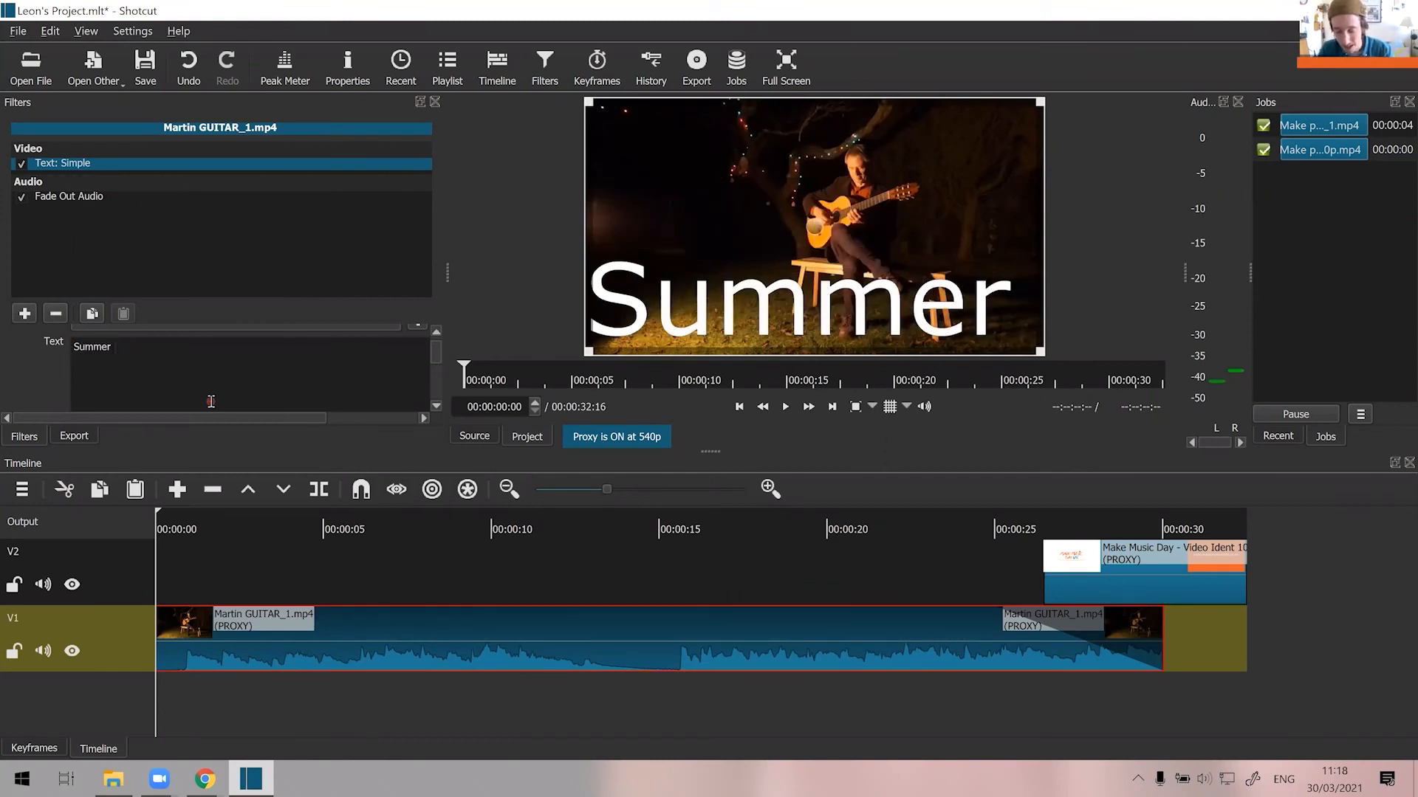
text( Perfor)
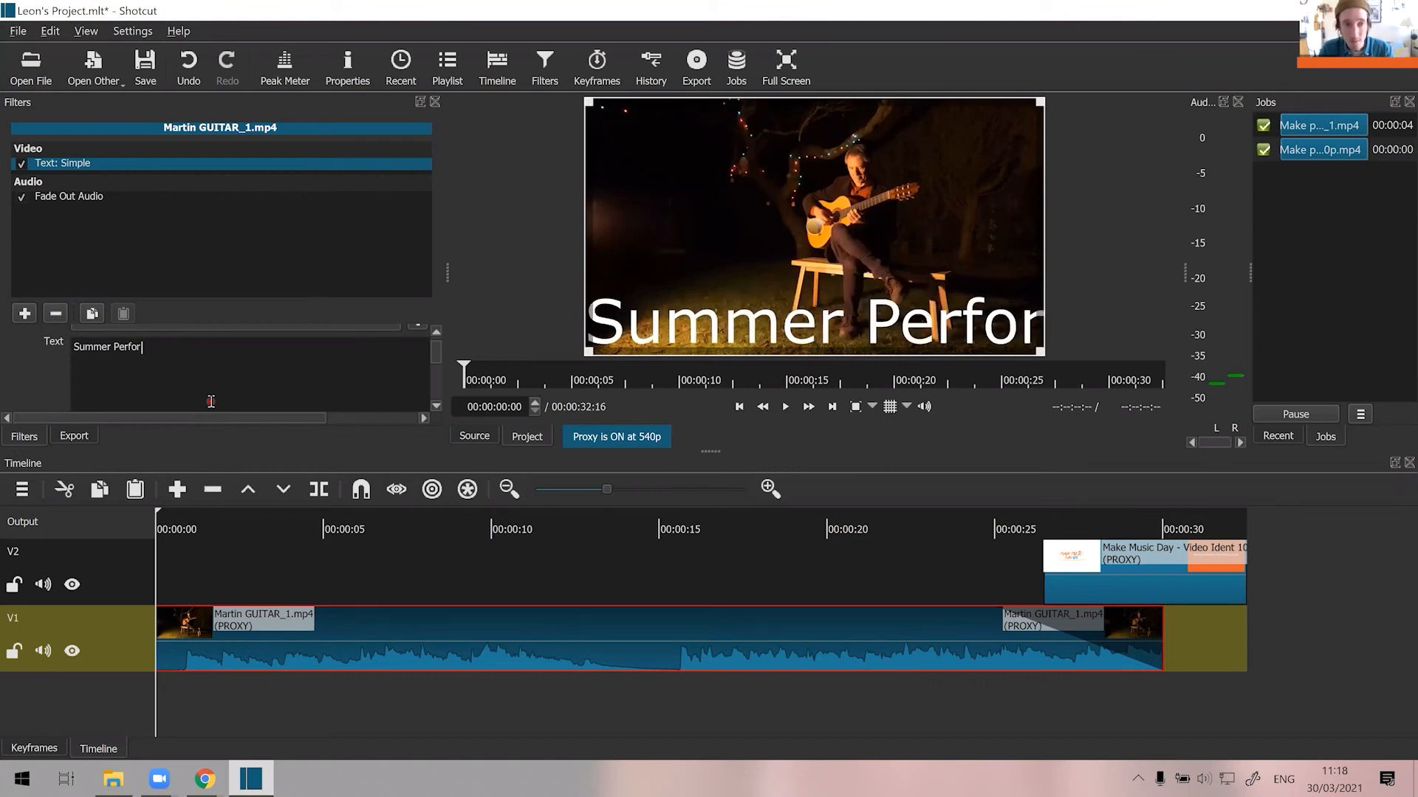
text(mance)
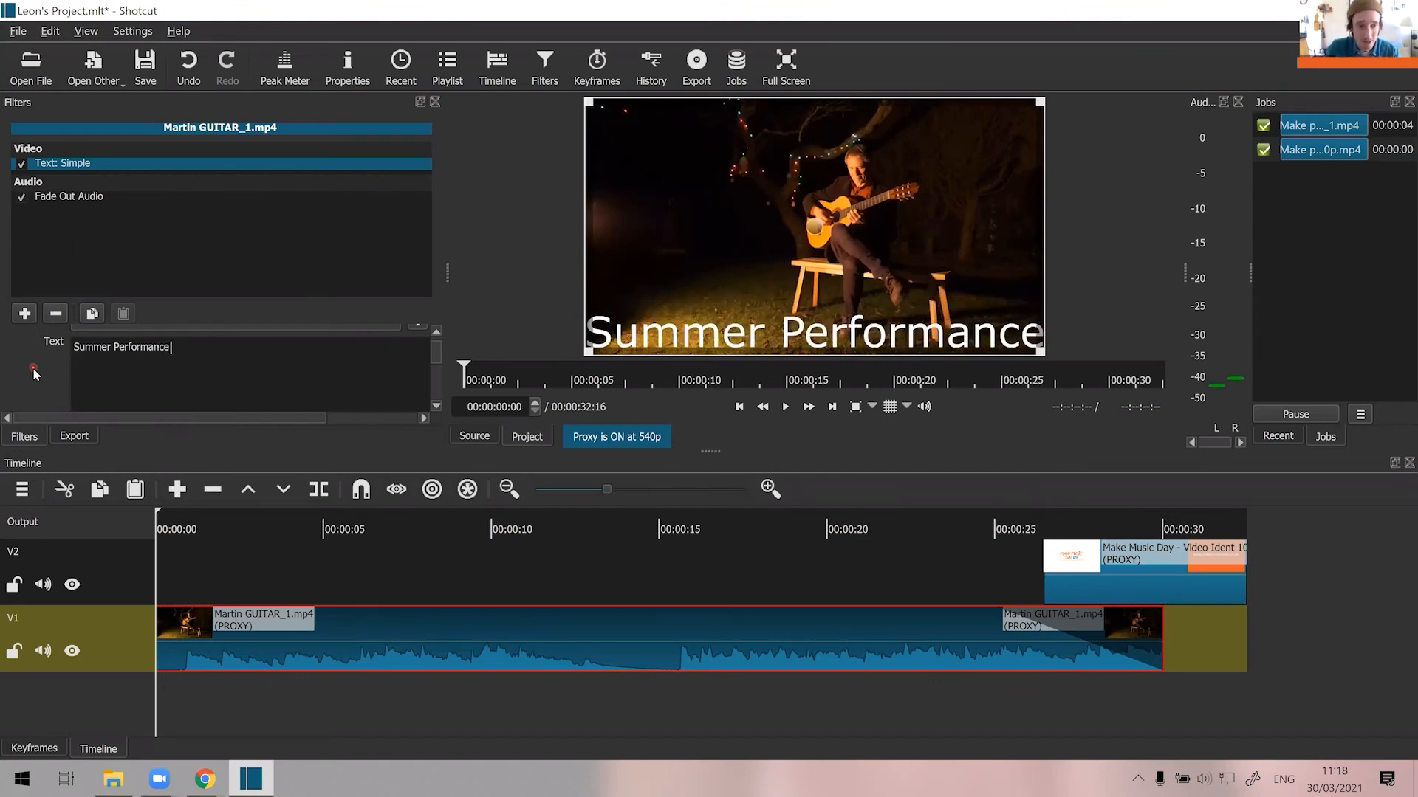
Set the title's font to Verdana in the Bold Italic style.
scroll(33, 373, down, 2)
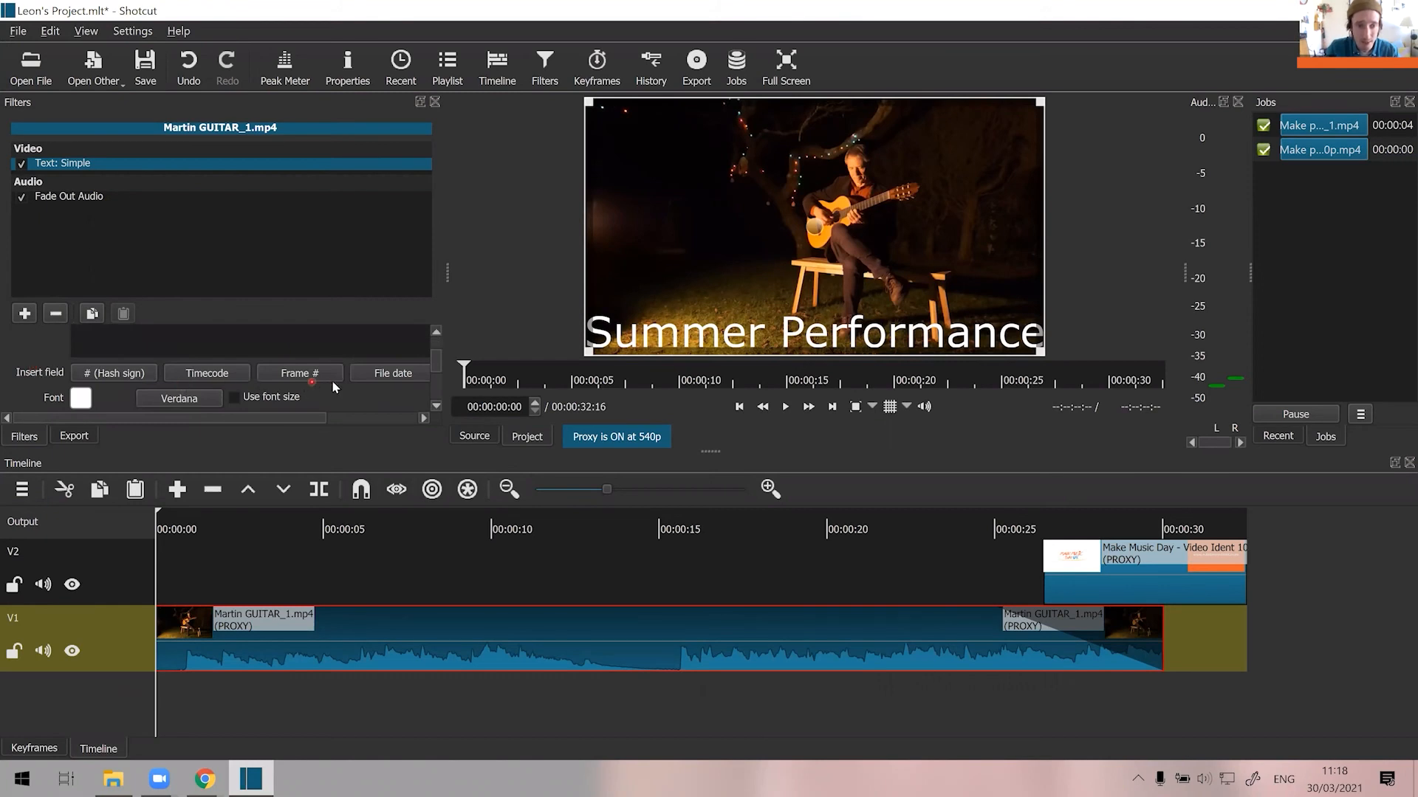
click(180, 399)
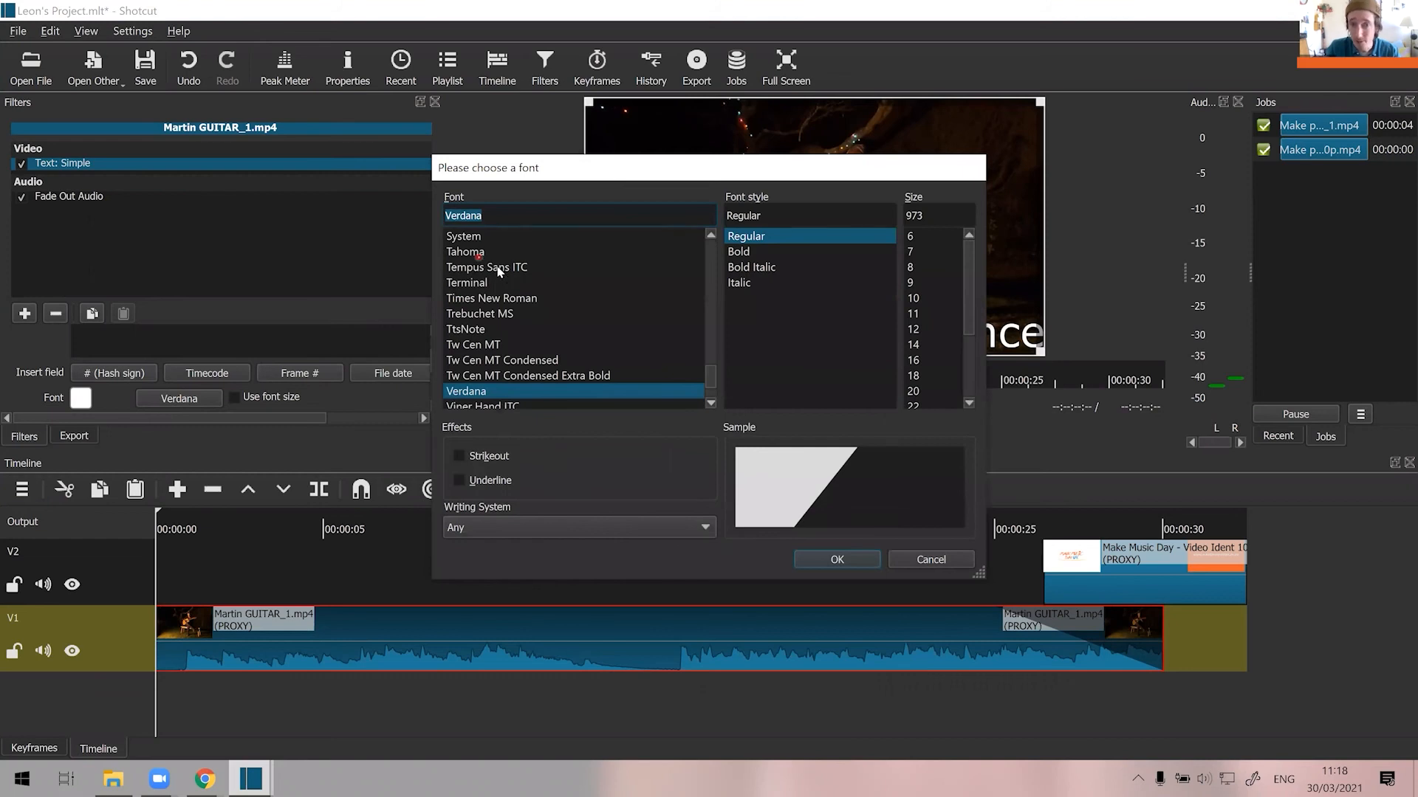
click(738, 266)
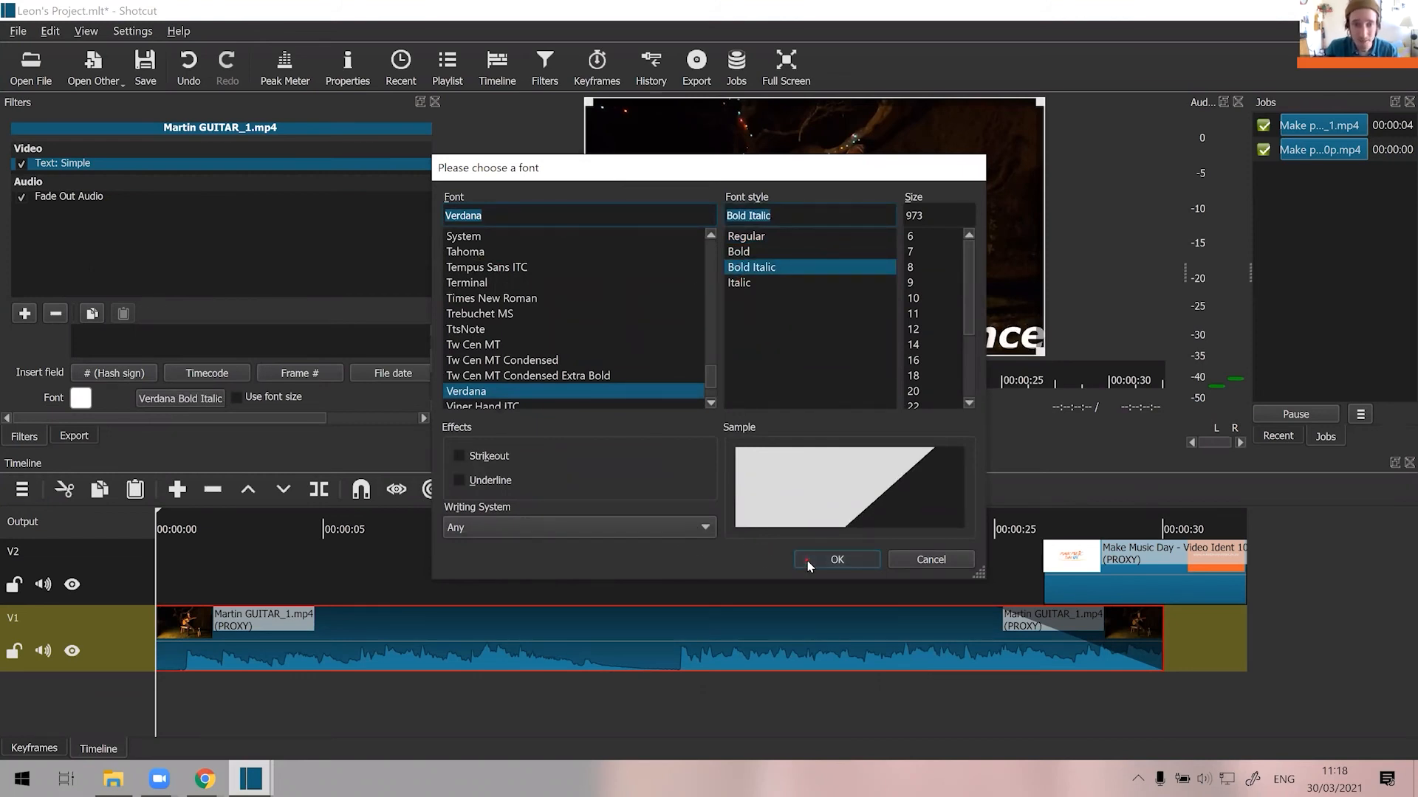
click(830, 559)
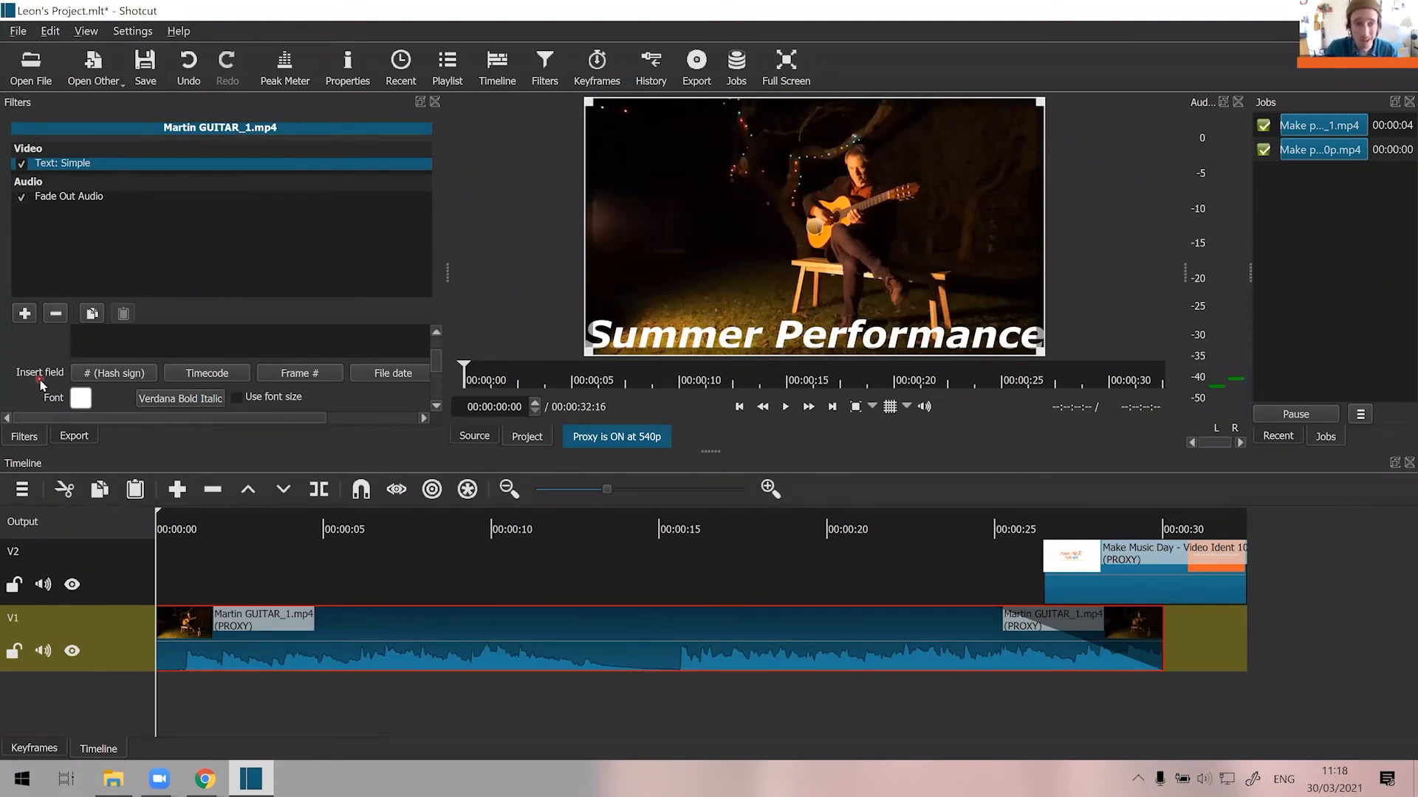
Set the outline thickness of the Summer Performance title to 30.
scroll(45, 376, down, 2)
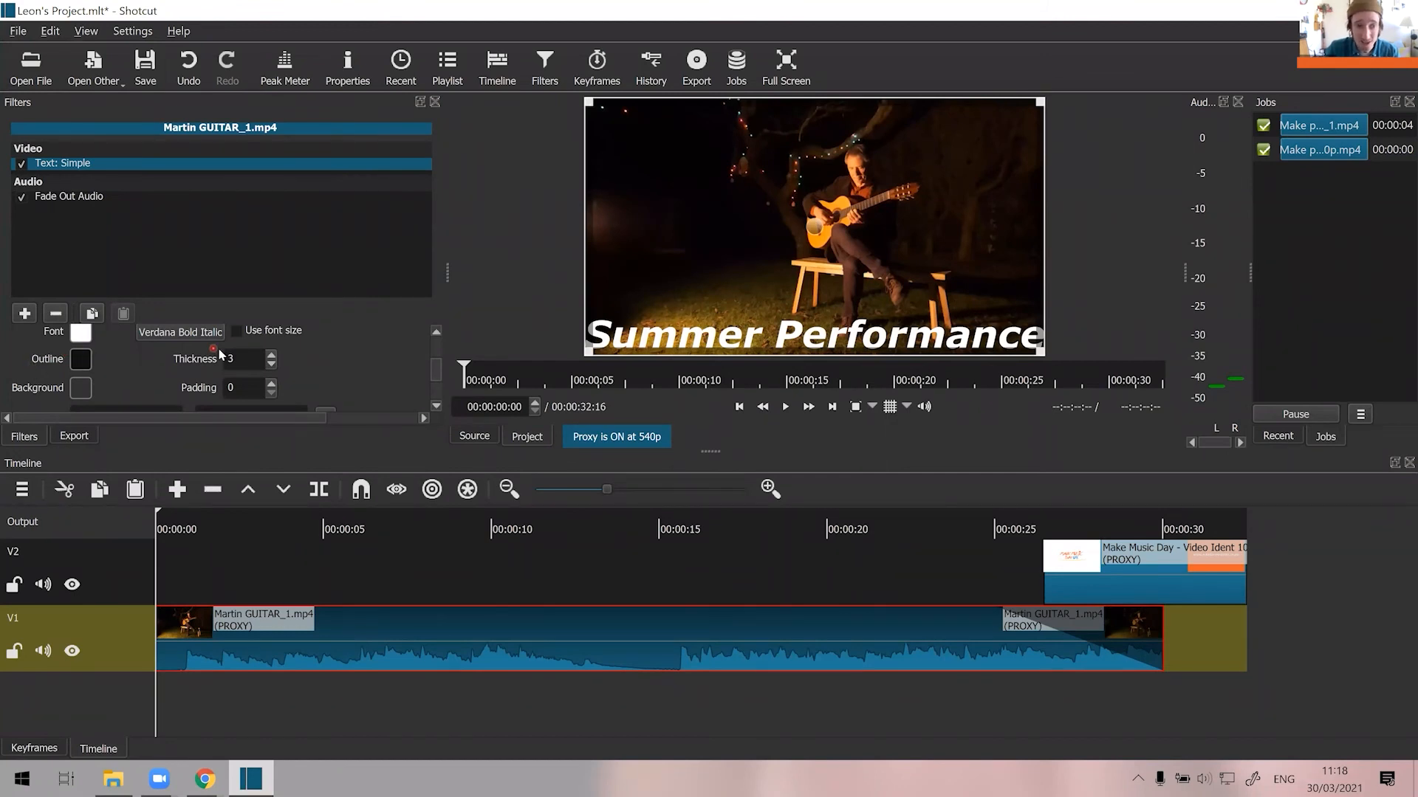
click(271, 355)
click(271, 355)
click(271, 356)
click(271, 356)
click(271, 356)
click(271, 356)
click(272, 356)
click(271, 356)
click(271, 356)
click(272, 355)
click(271, 356)
click(272, 356)
click(271, 356)
click(272, 356)
click(272, 356)
click(271, 356)
click(272, 356)
click(271, 356)
click(272, 356)
click(272, 356)
click(272, 356)
click(272, 356)
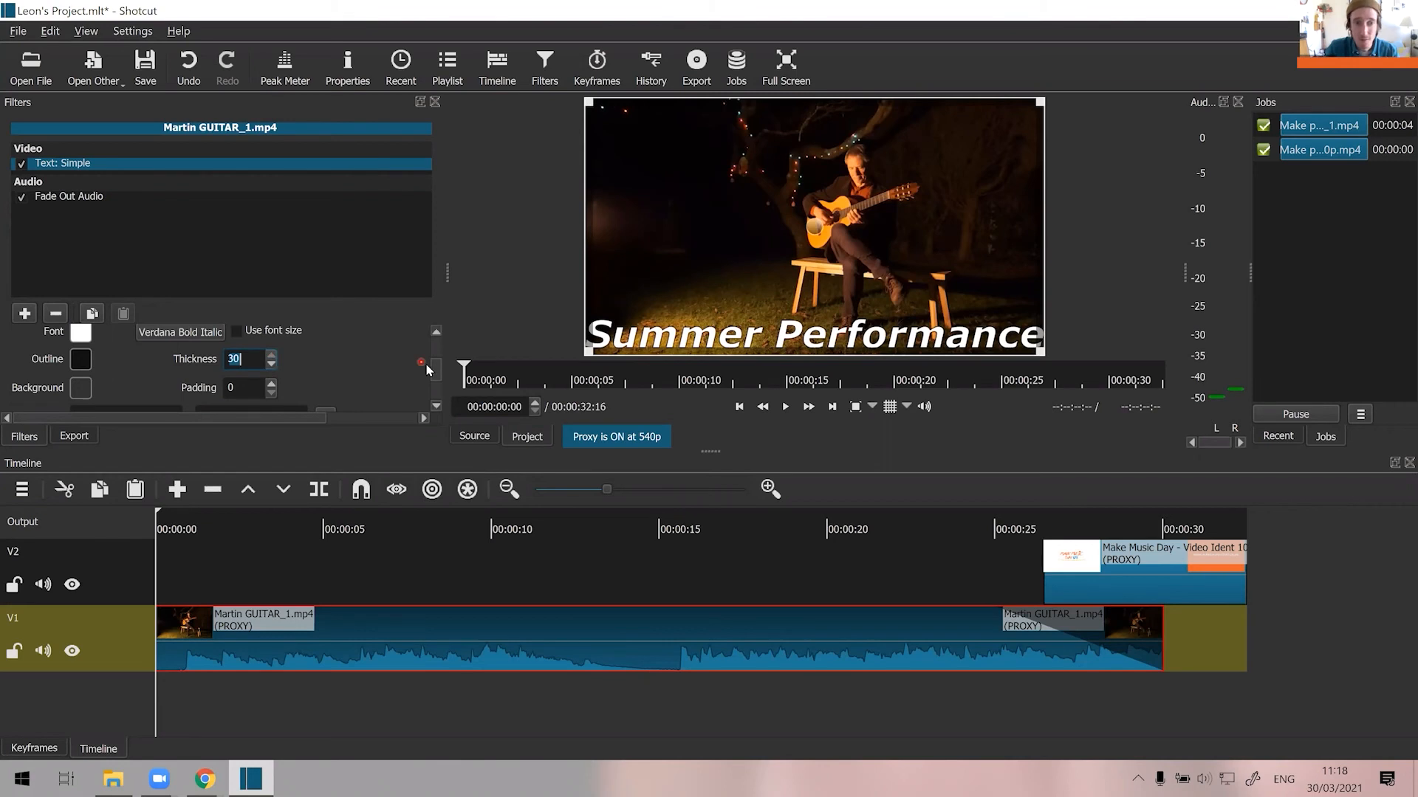
scroll(426, 365, down, 2)
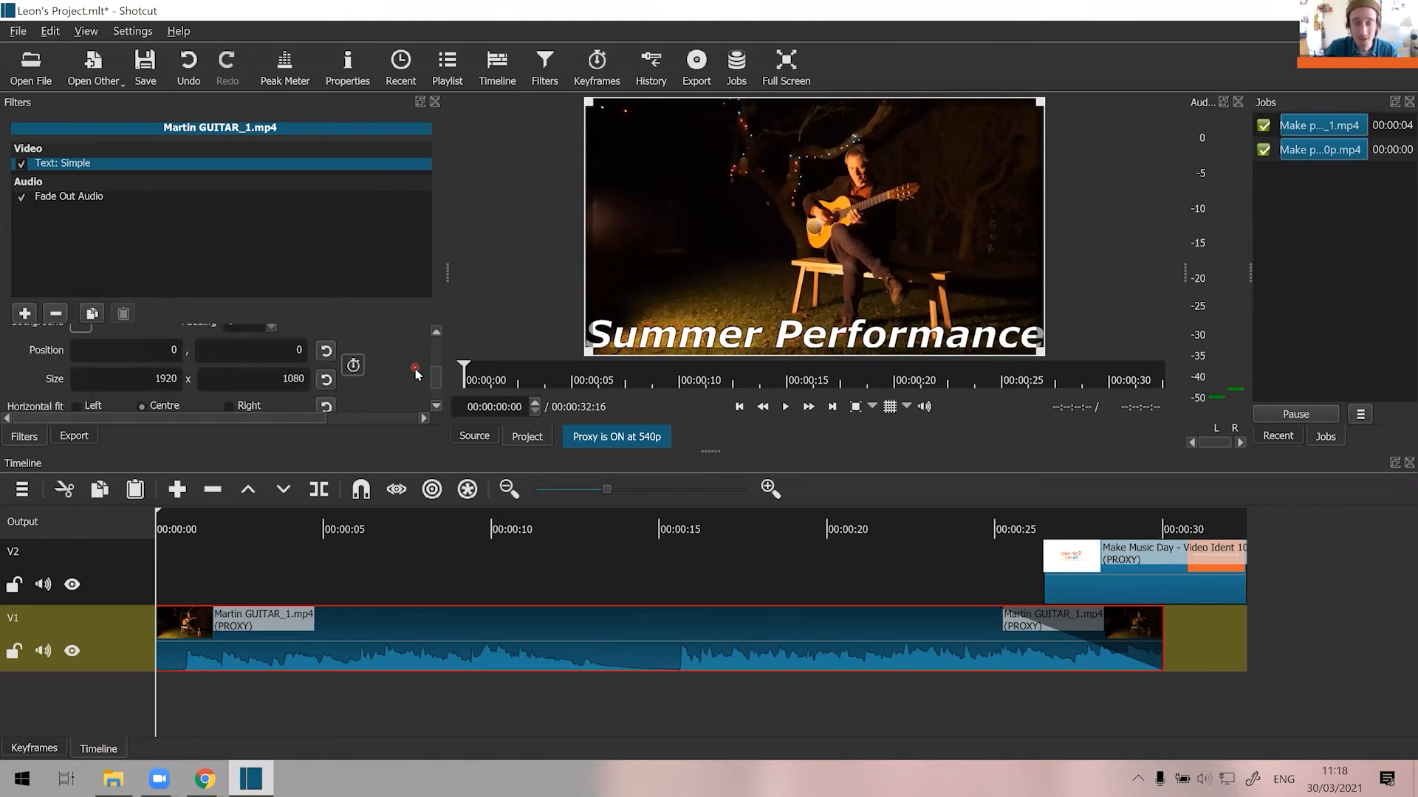
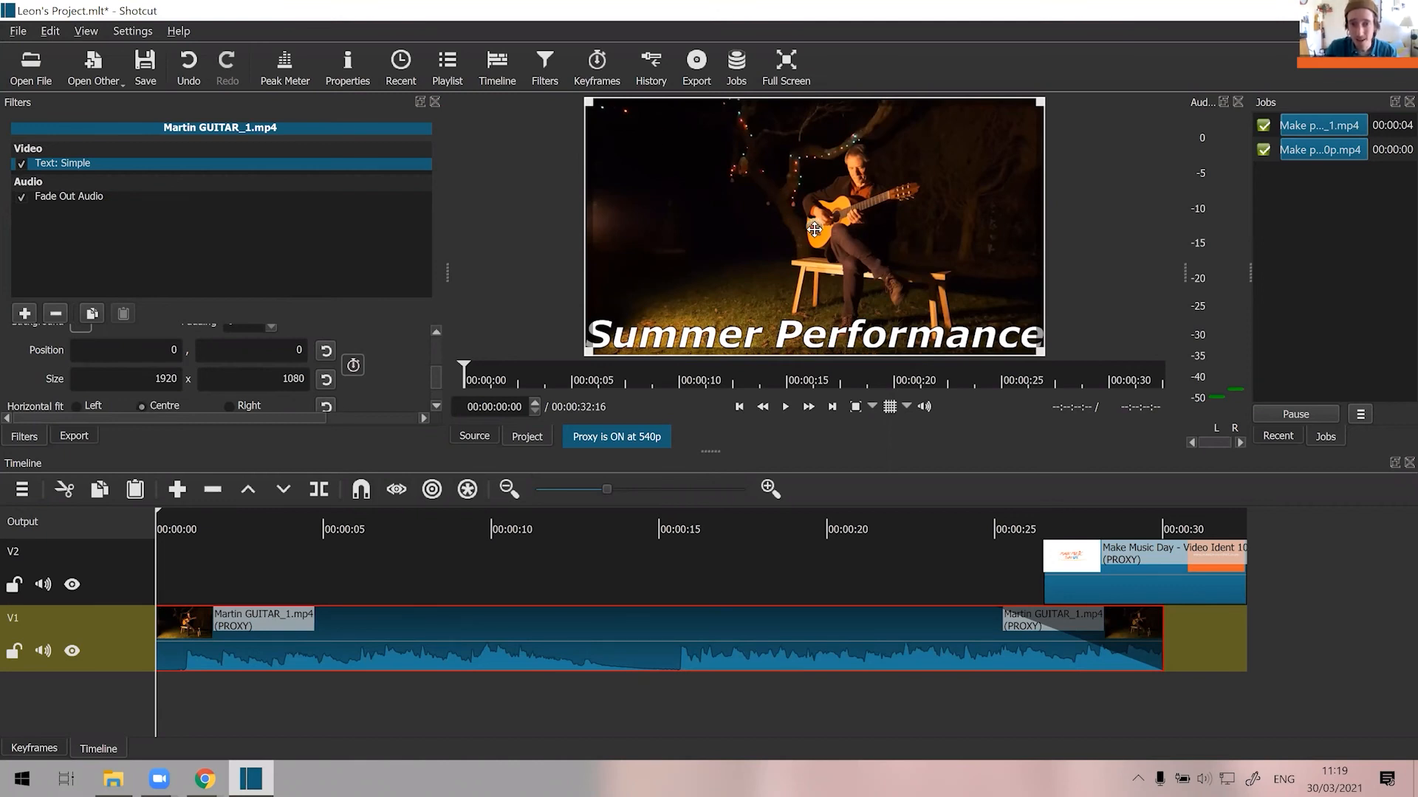
Scale the Summer Performance title box to 1629 x 845 and place it horizontally centred at position 171, -180 over the guitarist.
mouse_move(810, 230)
mouse_down()
mouse_move(778, 227)
mouse_move(788, 184)
mouse_move(812, 194)
mouse_move(806, 244)
mouse_up()
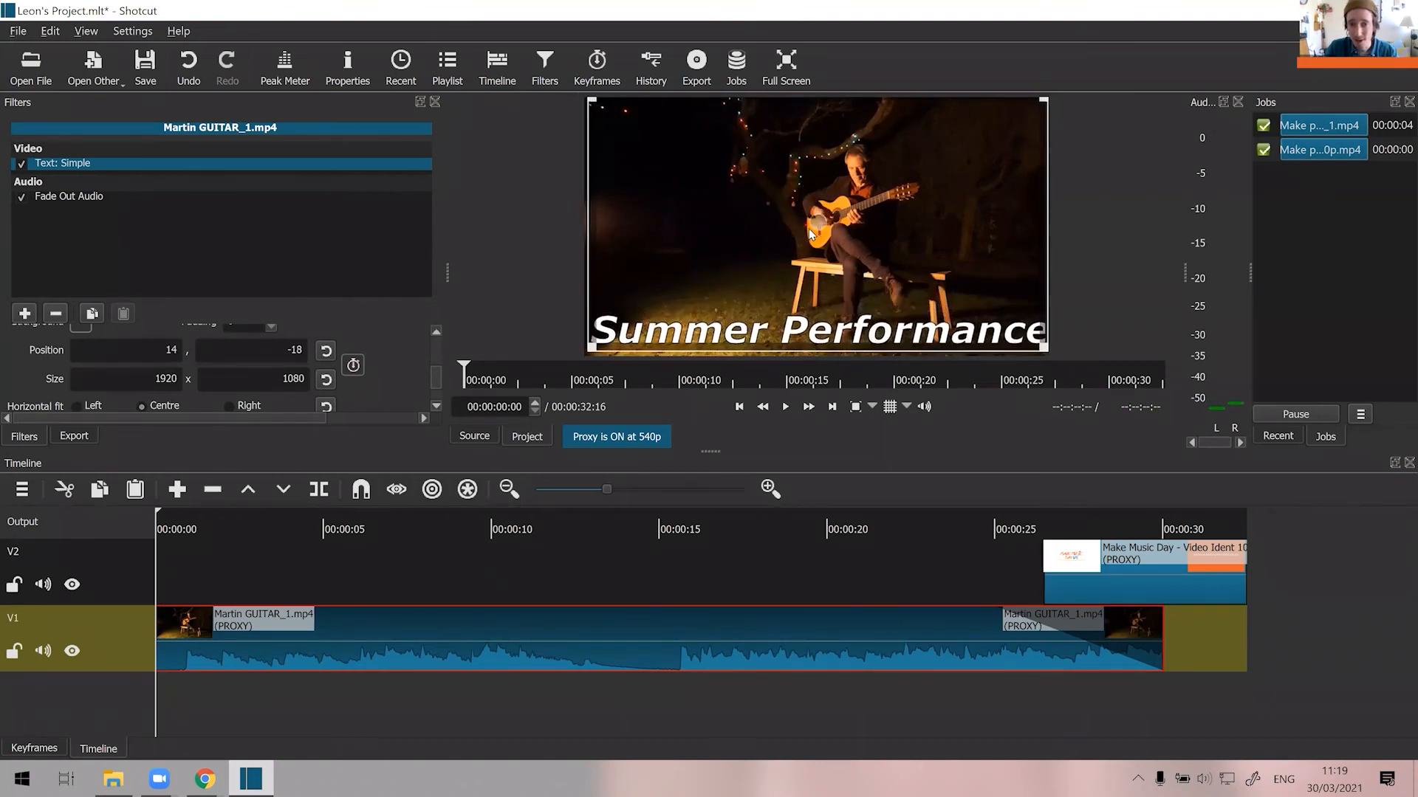
drag(1046, 350, 963, 288)
drag(783, 198, 832, 158)
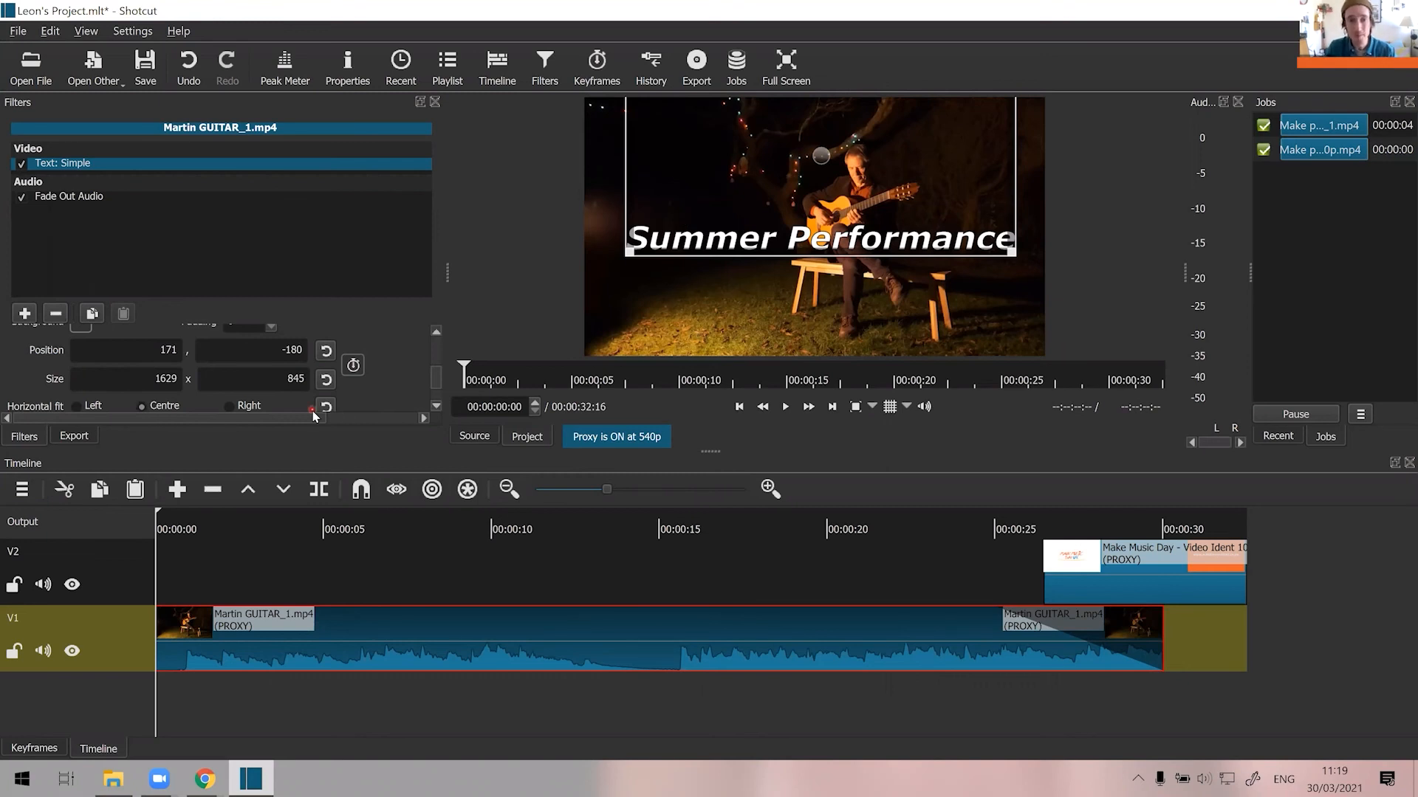
Play the opening seconds with the title, and check whether it is still on screen at about 22 seconds.
click(787, 407)
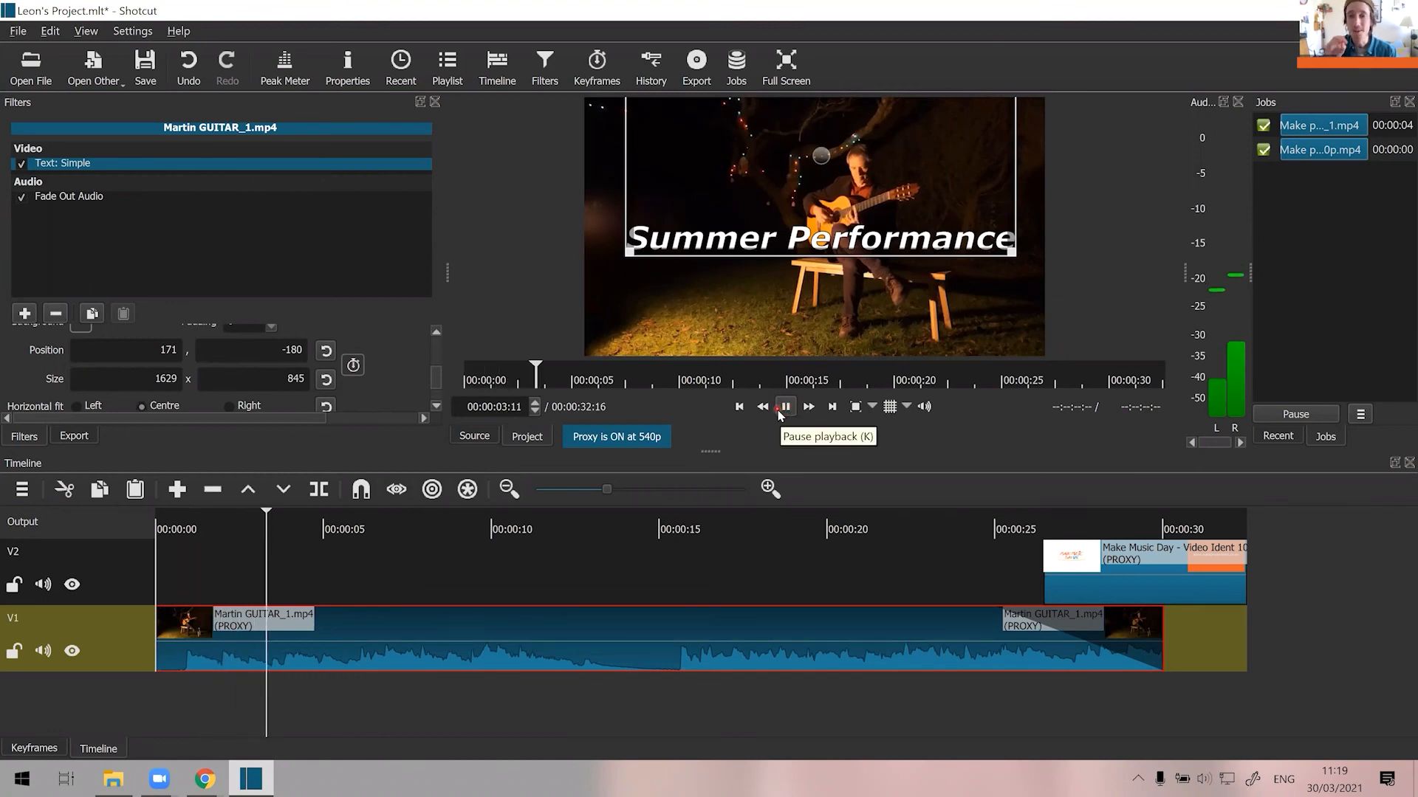
click(782, 408)
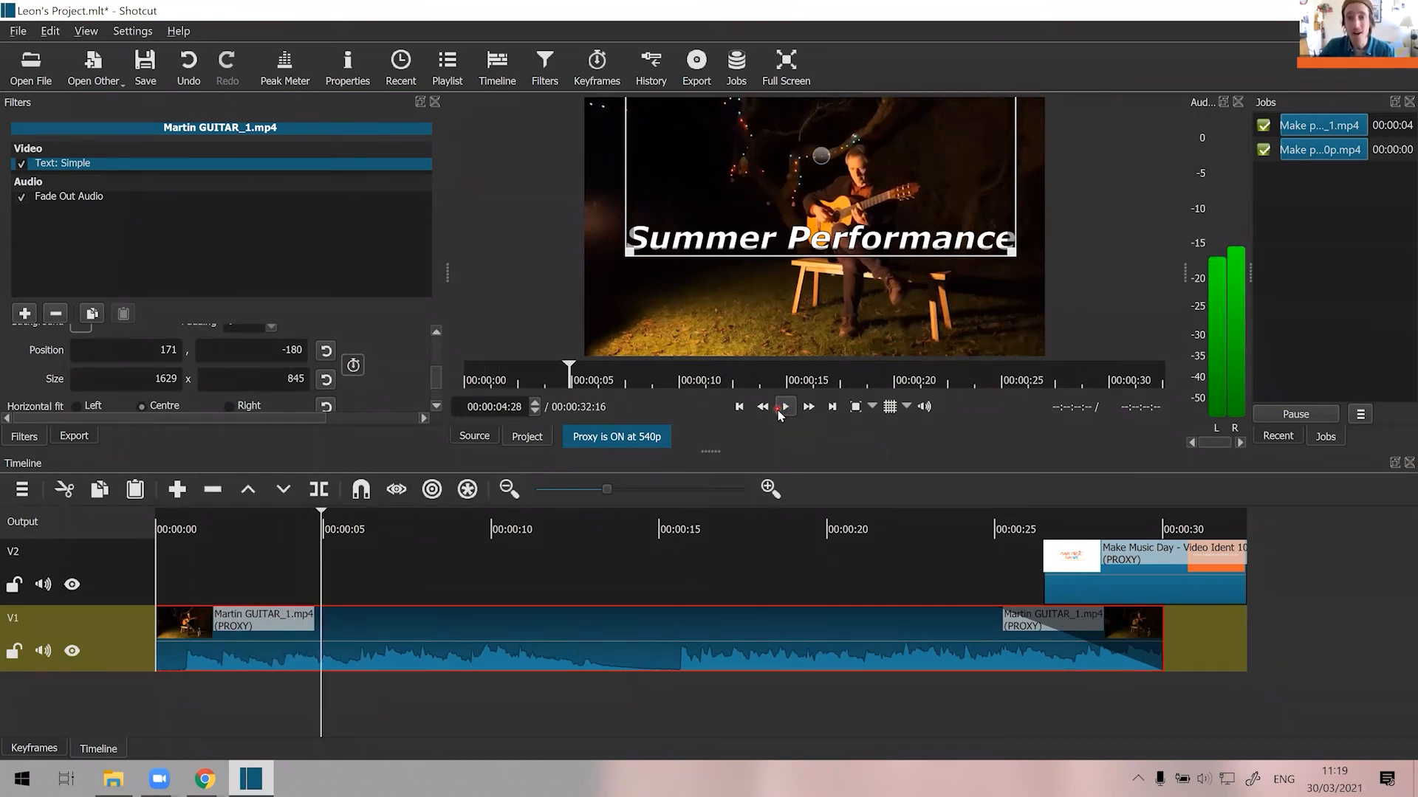
click(897, 587)
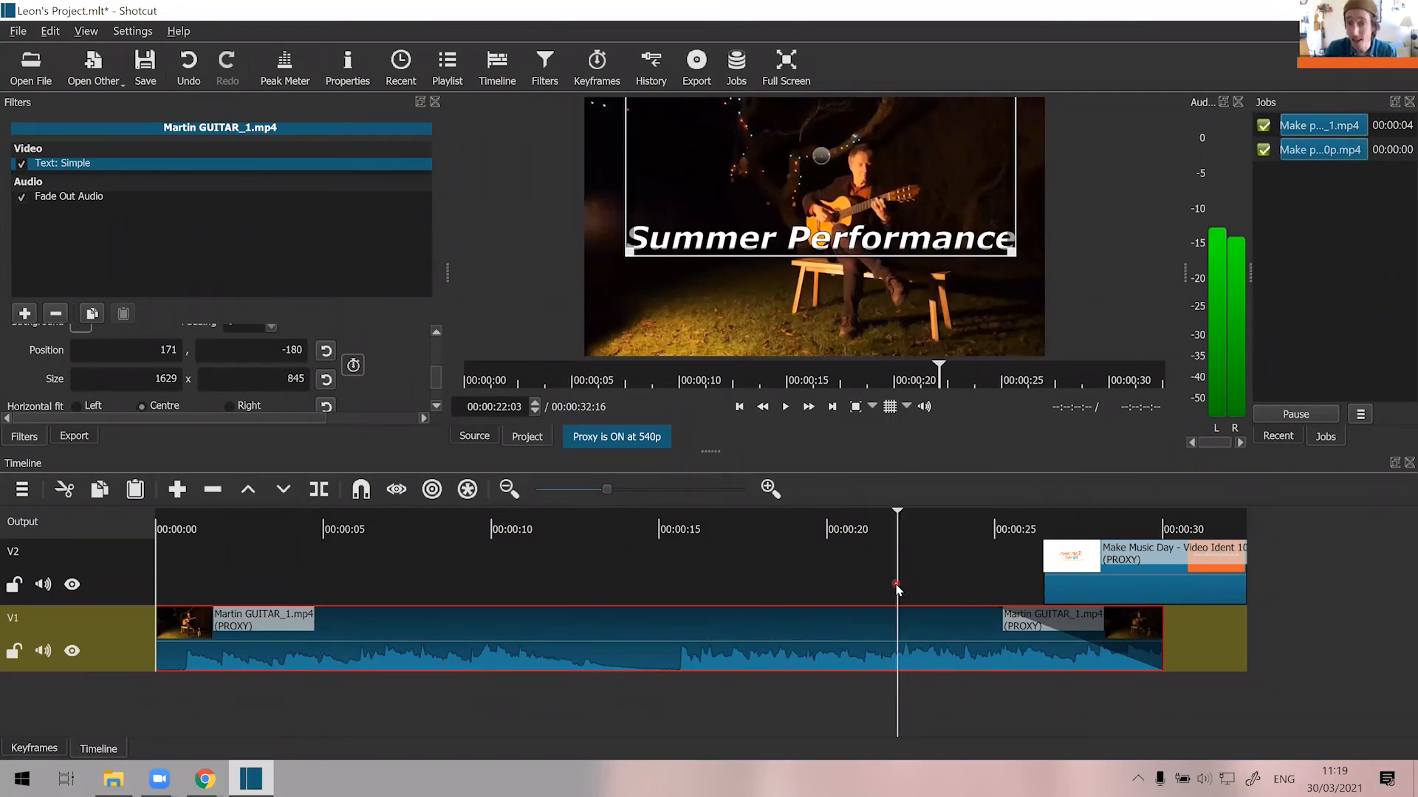
click(1092, 584)
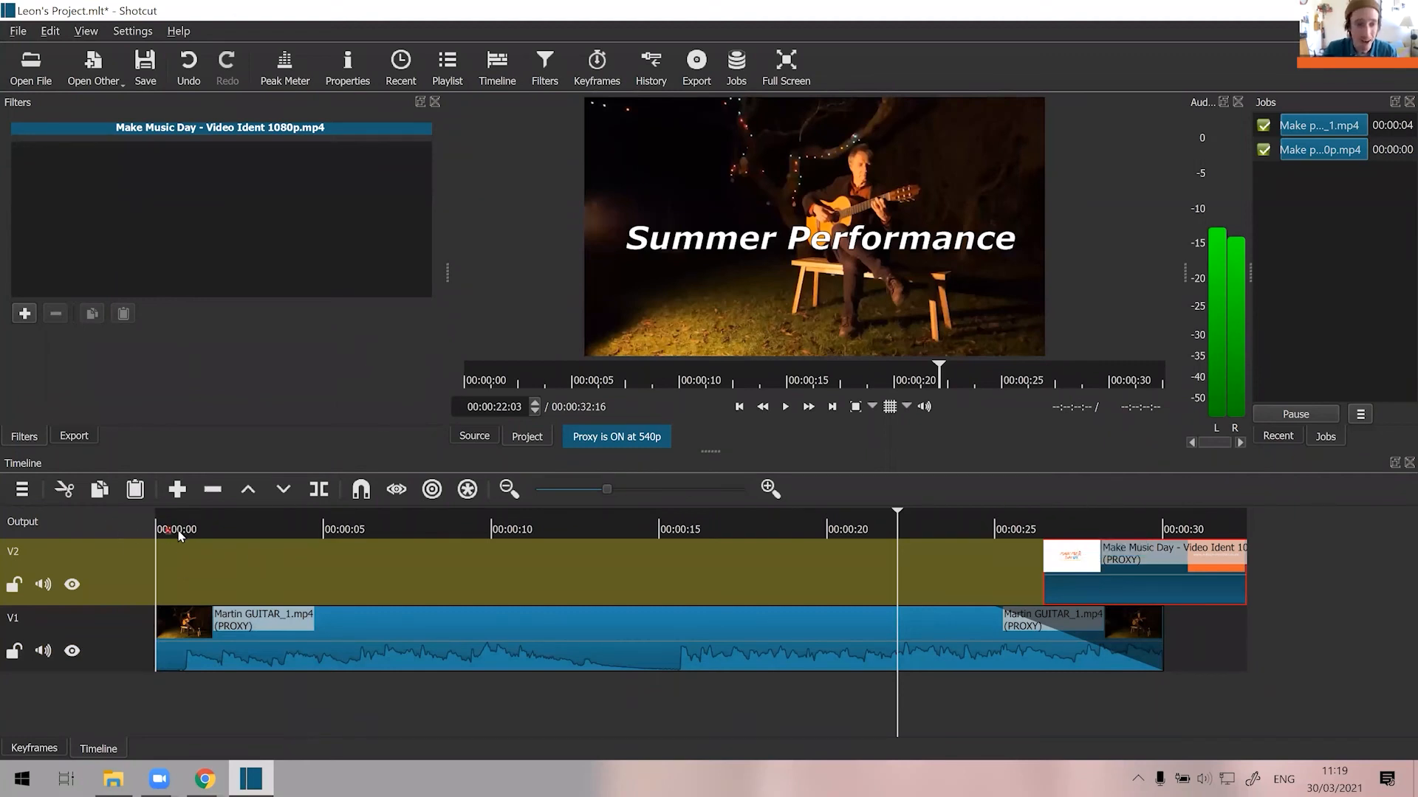
Enable keyframes for the position and size of the guitar clip's Text: Simple filter at the start of the timeline.
click(158, 529)
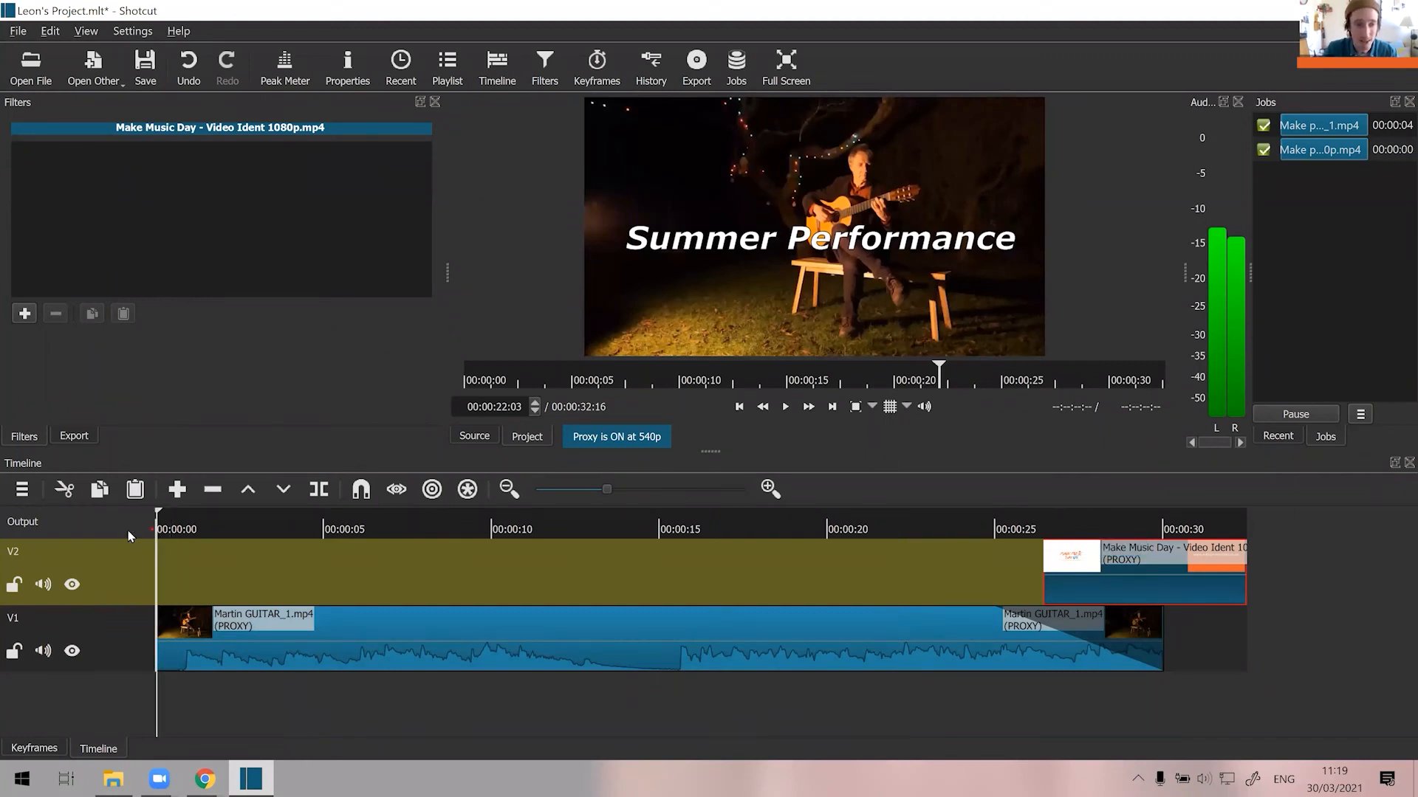
click(286, 651)
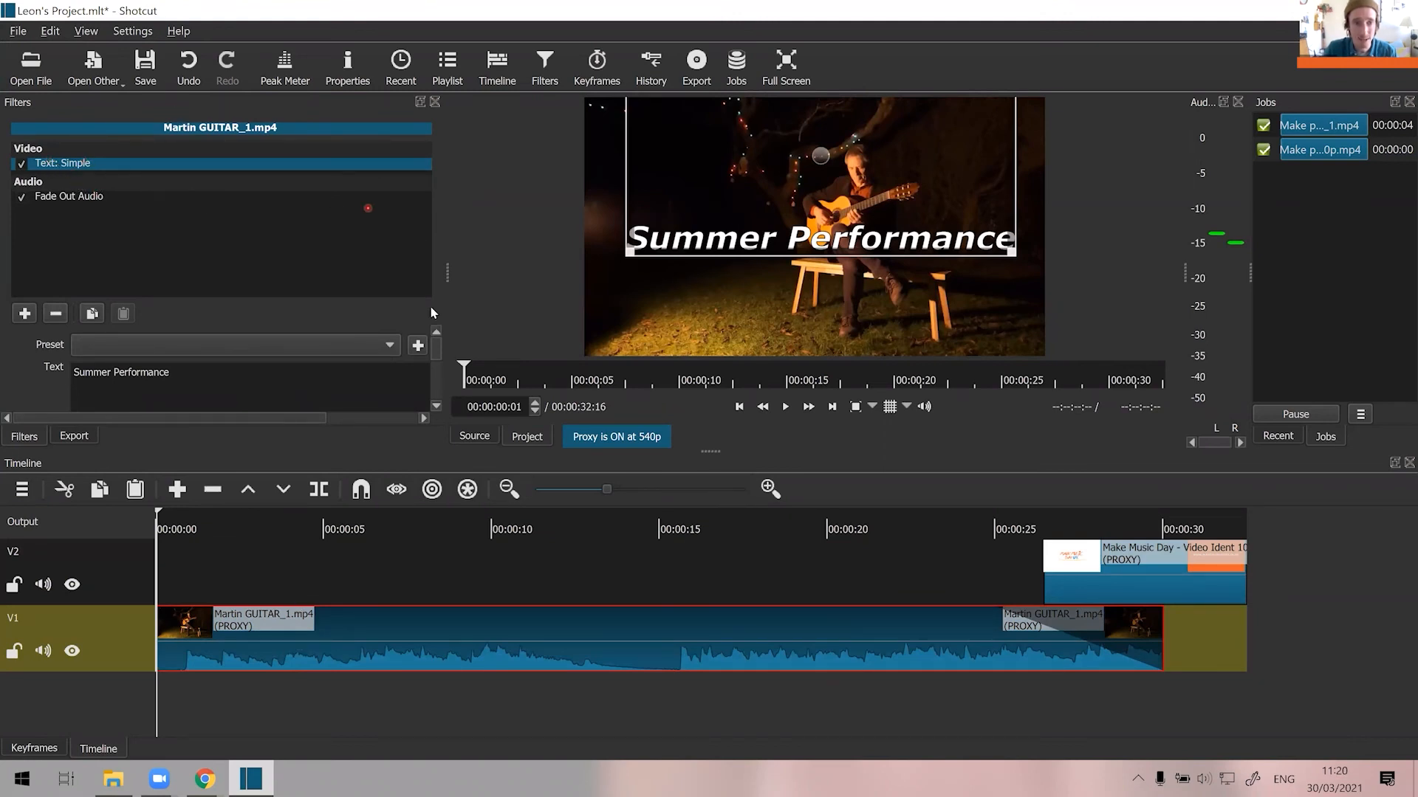
mouse_move(438, 349)
mouse_down()
mouse_move(440, 388)
mouse_move(441, 376)
mouse_up()
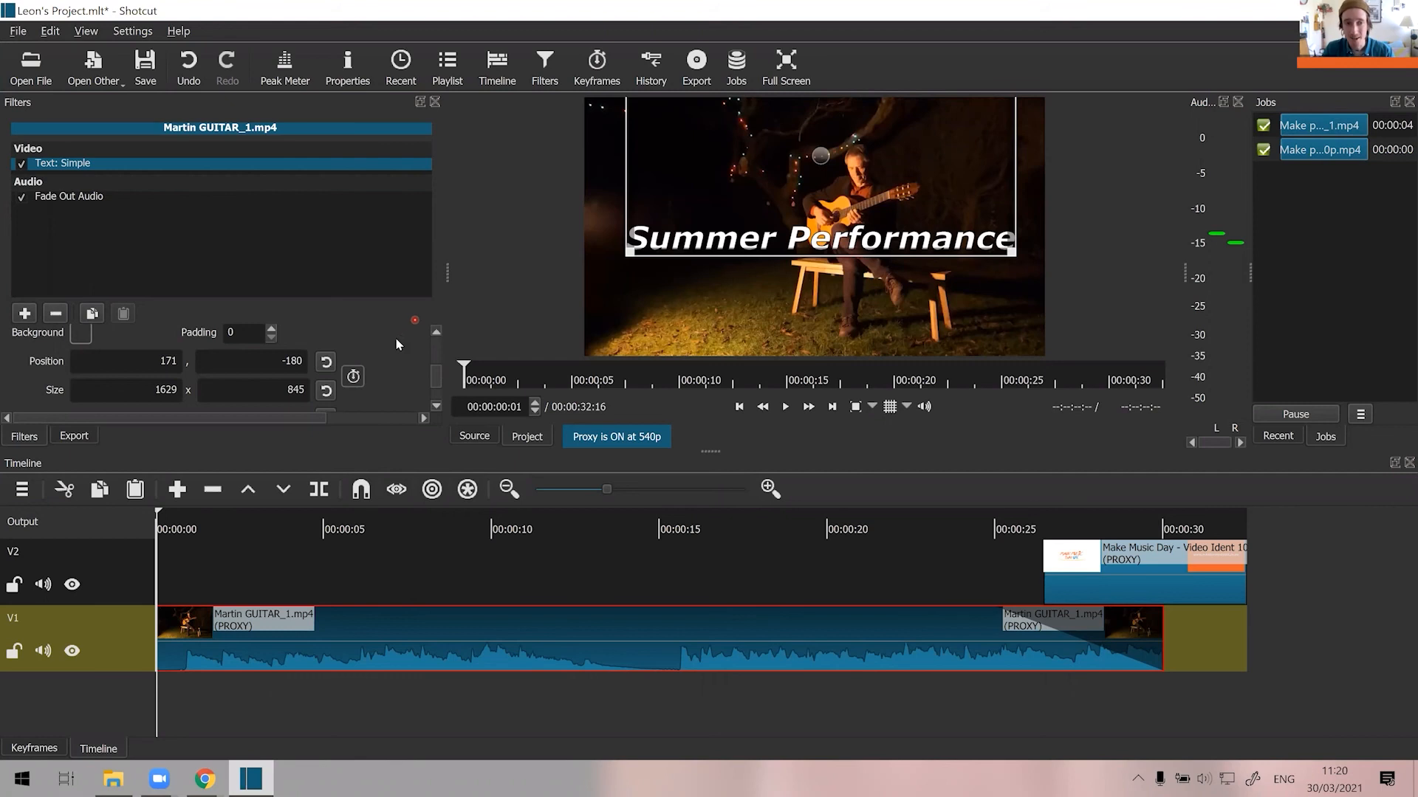
click(353, 378)
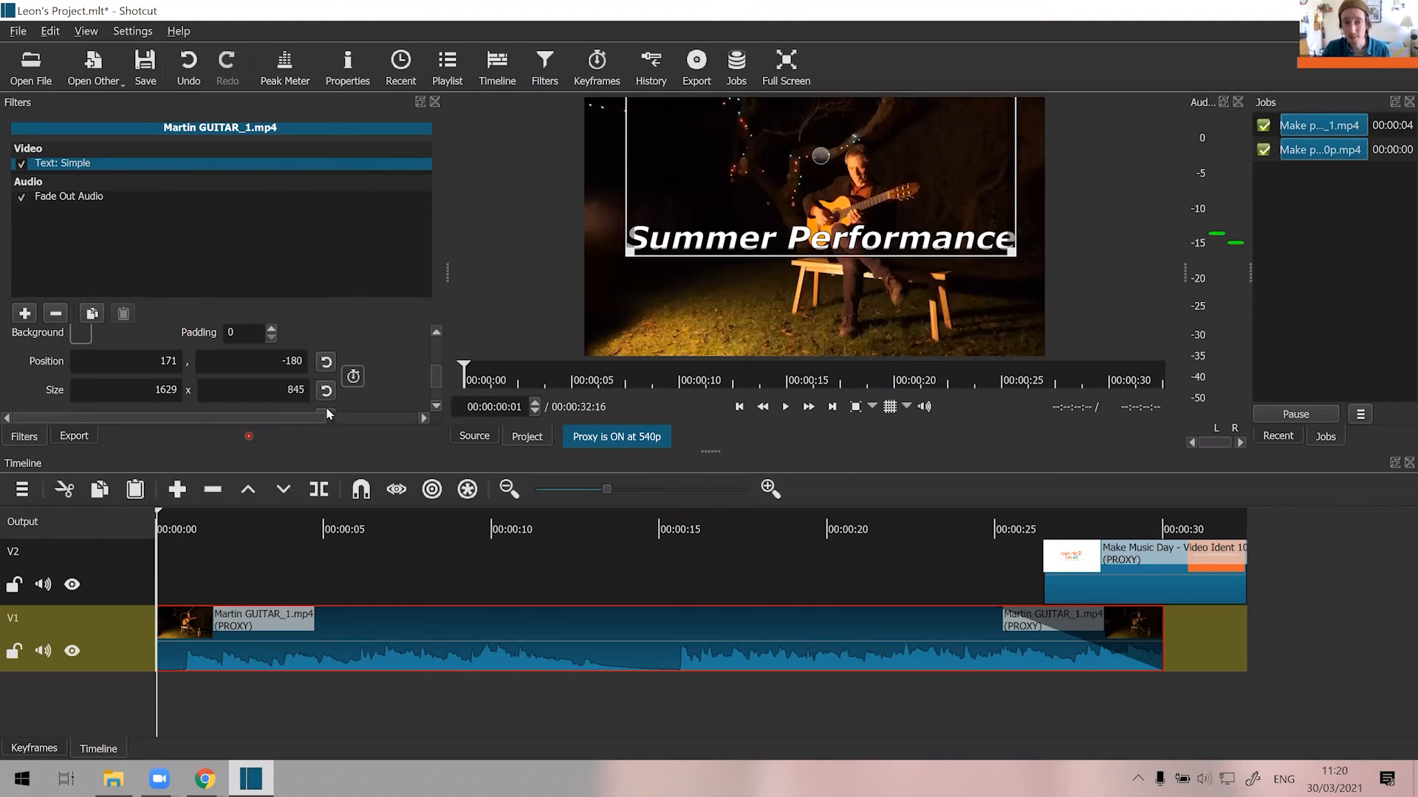
click(353, 377)
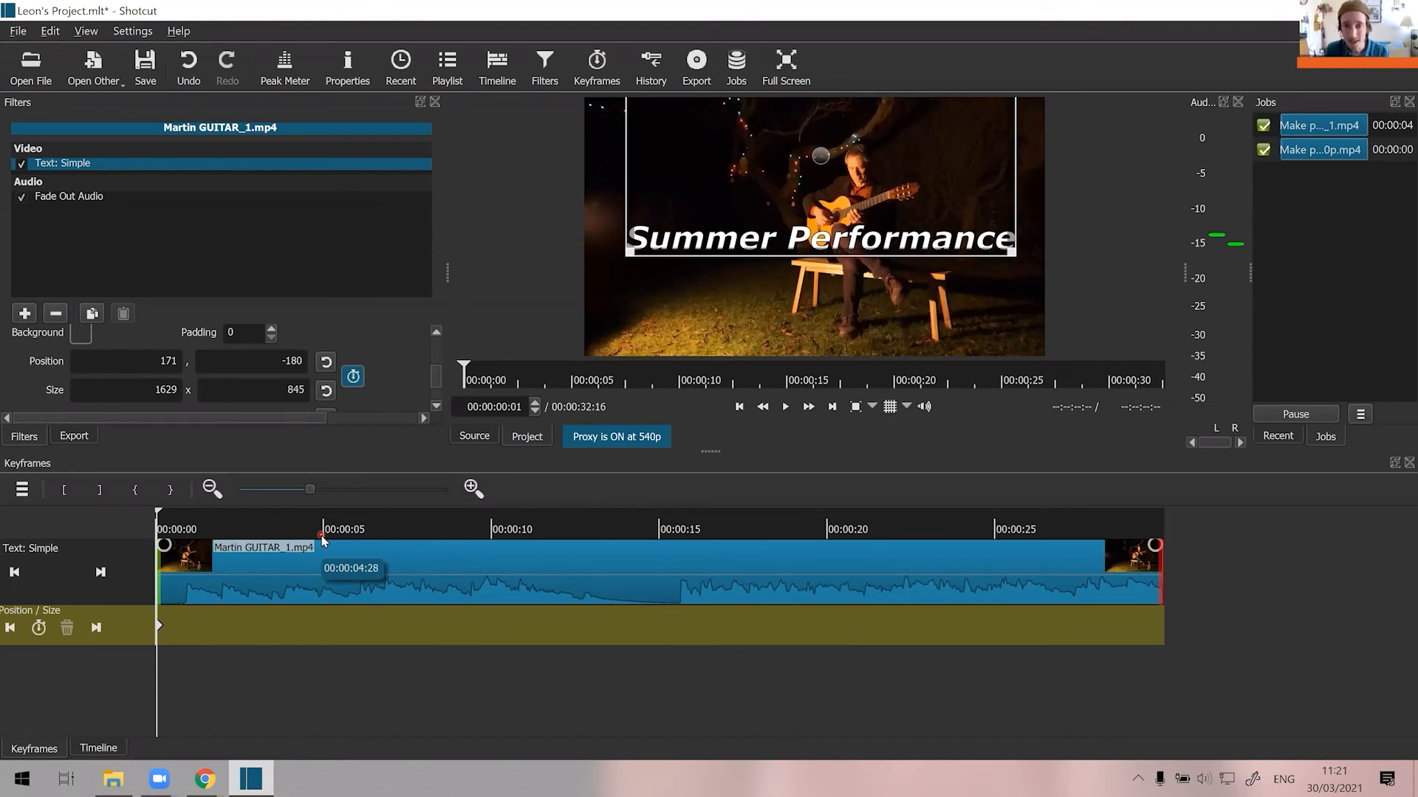
Add a position keyframe at 00:00:05:25 that moves the title below the frame to 171, 388, keeping the existing keyframes.
key(space)
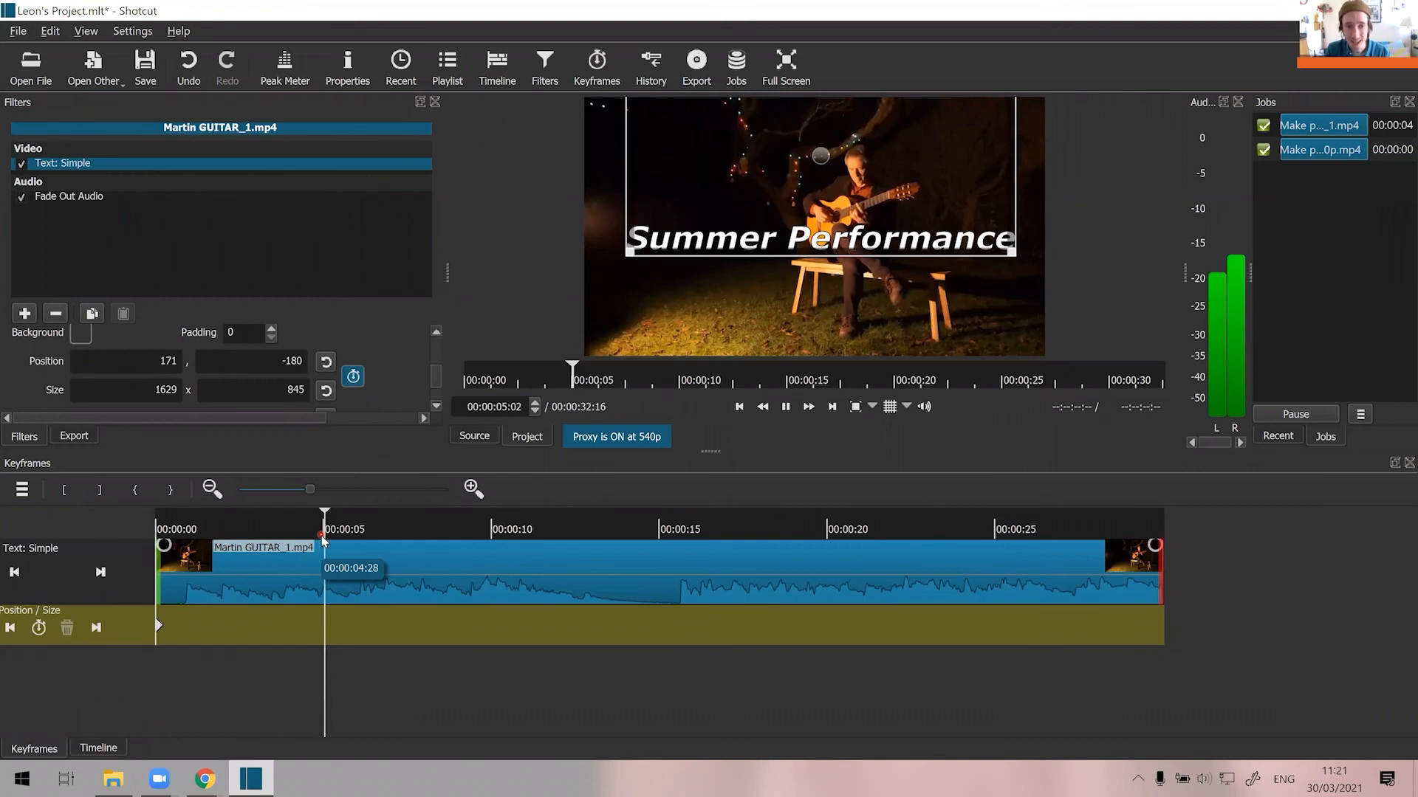
key(space)
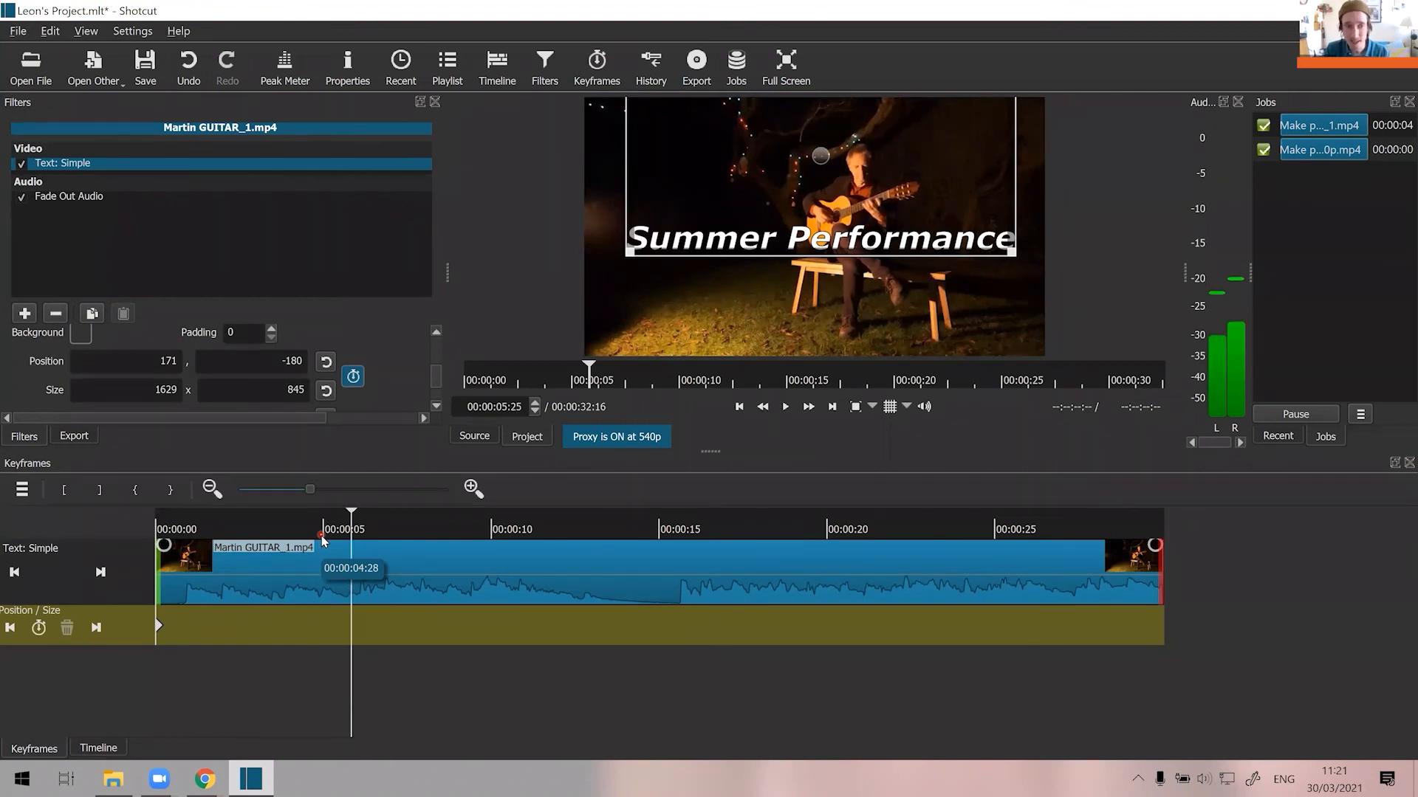
click(354, 378)
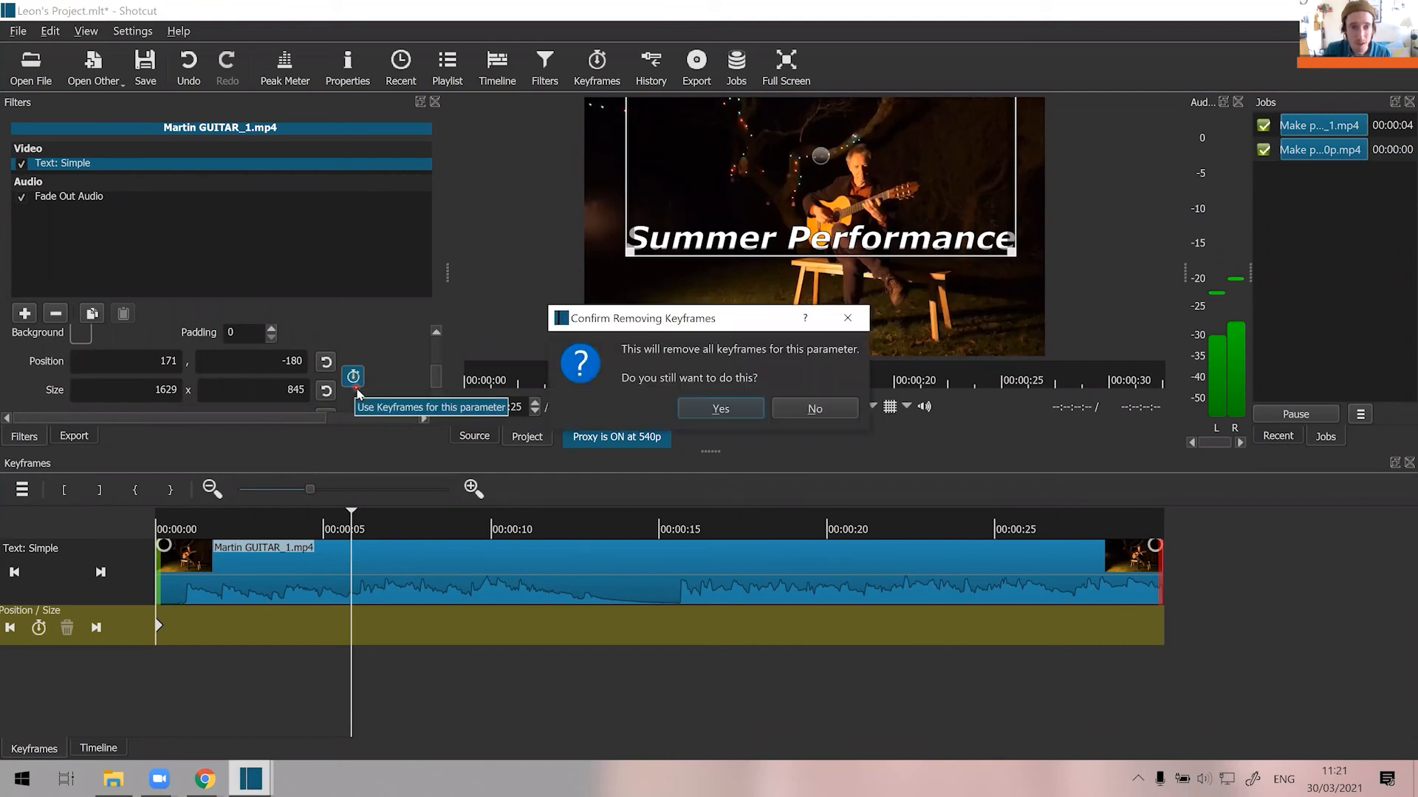
click(809, 414)
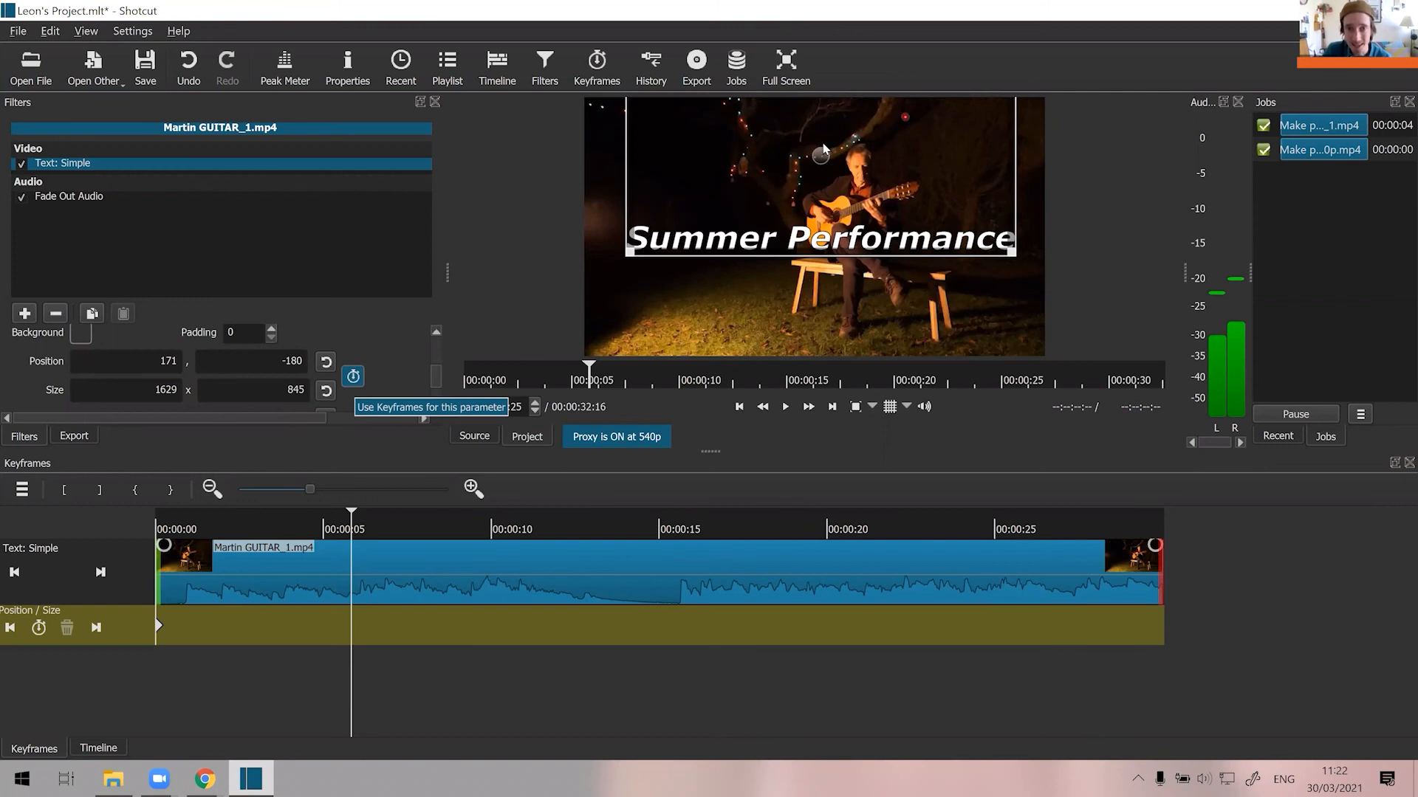
drag(821, 153, 824, 317)
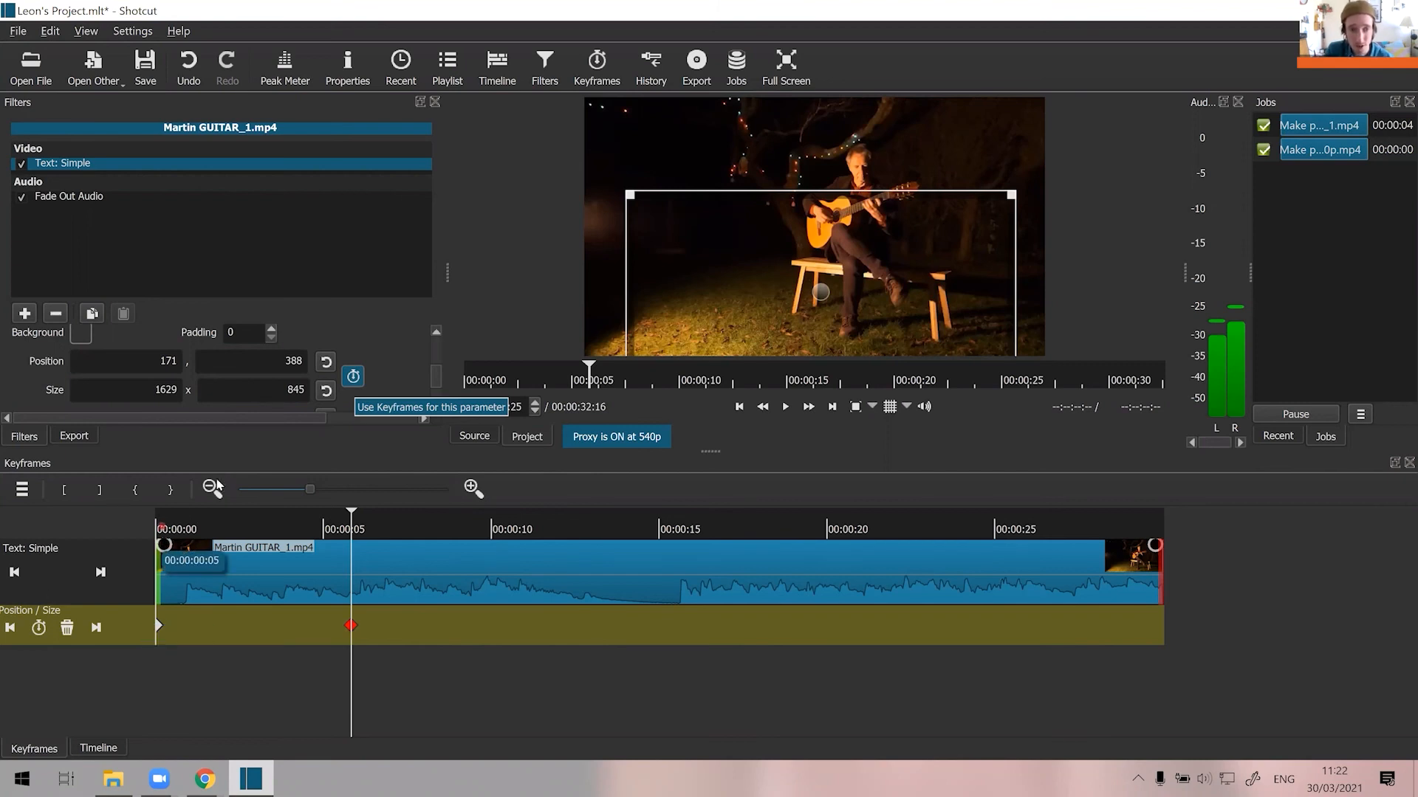
Play the title animation from the start past the second keyframe, and return the playhead to the beginning.
click(738, 407)
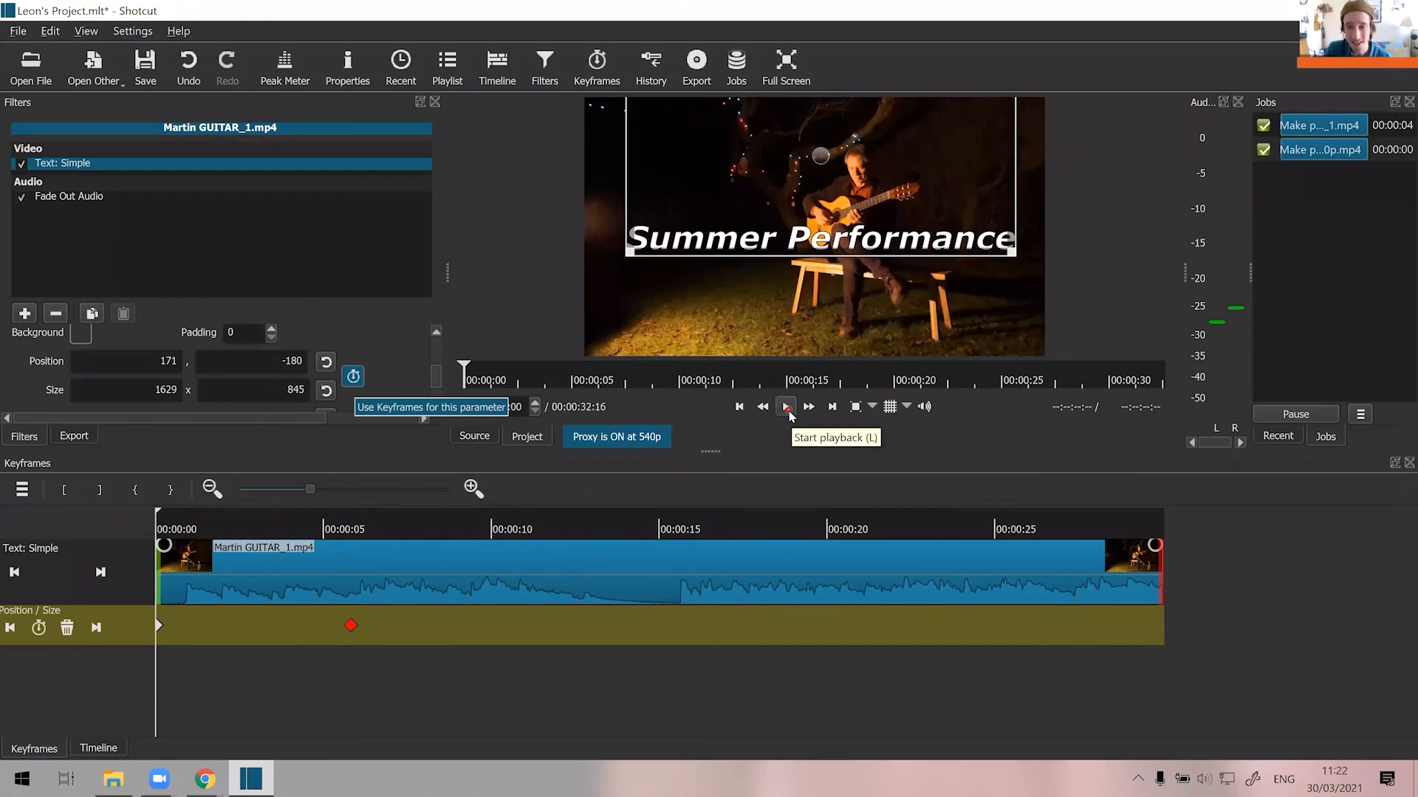
click(787, 408)
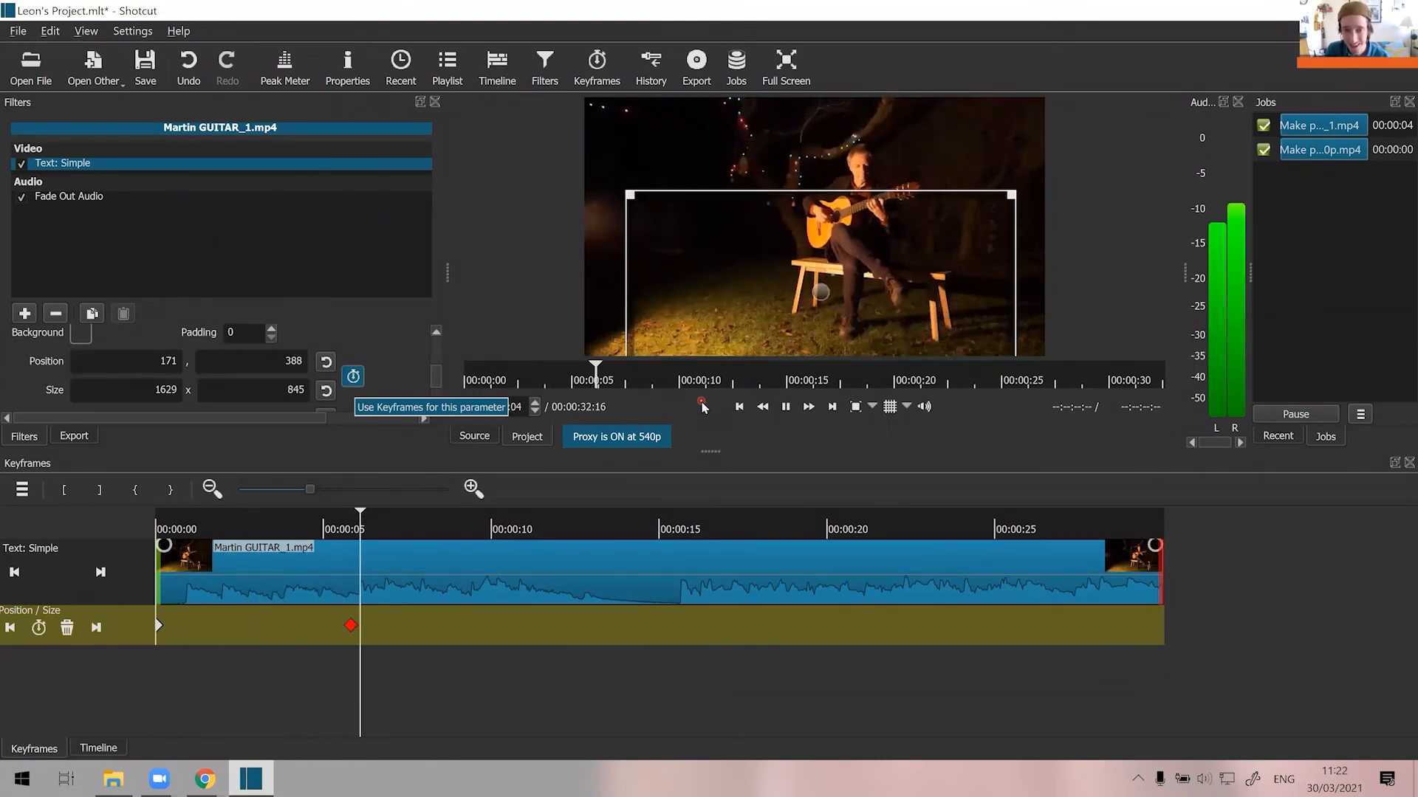
key(space)
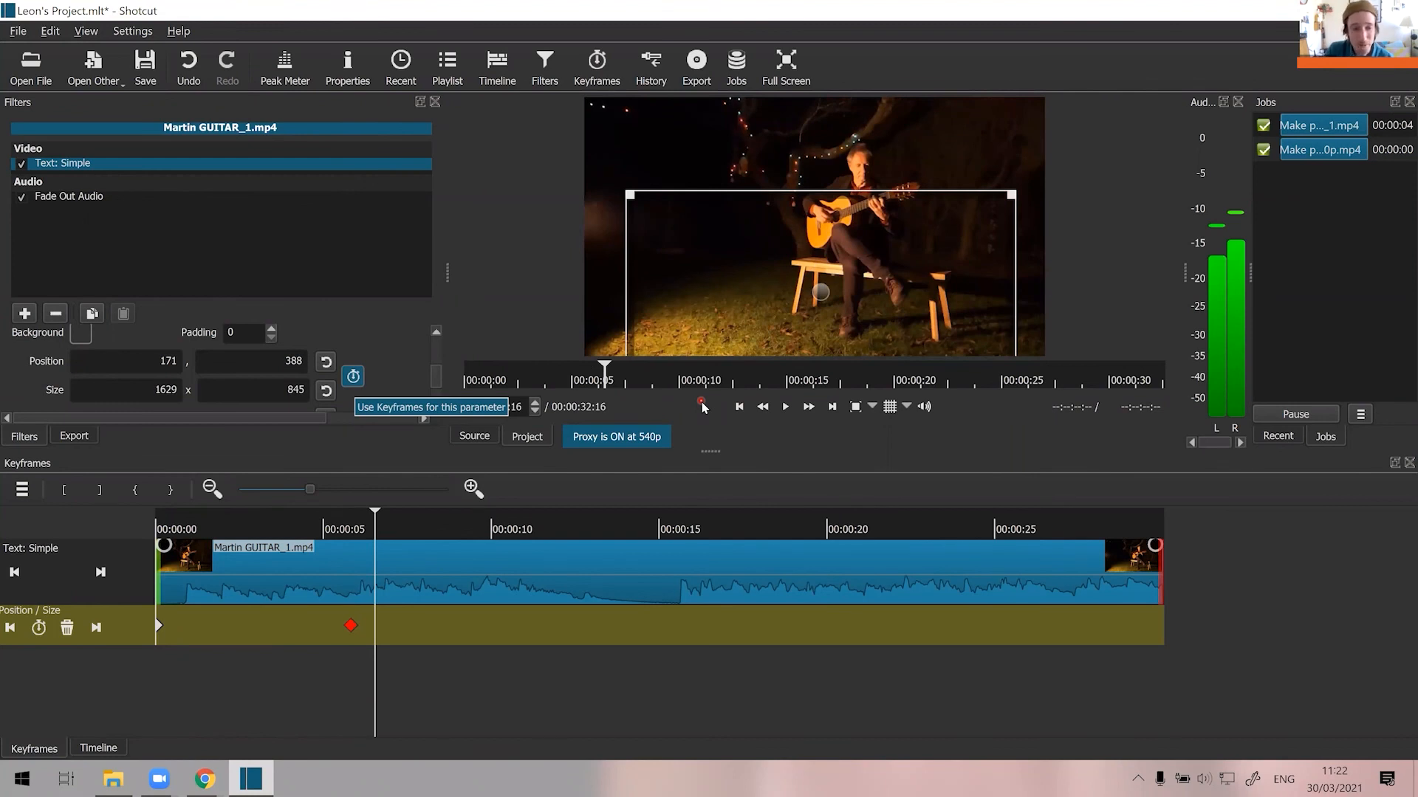
click(739, 406)
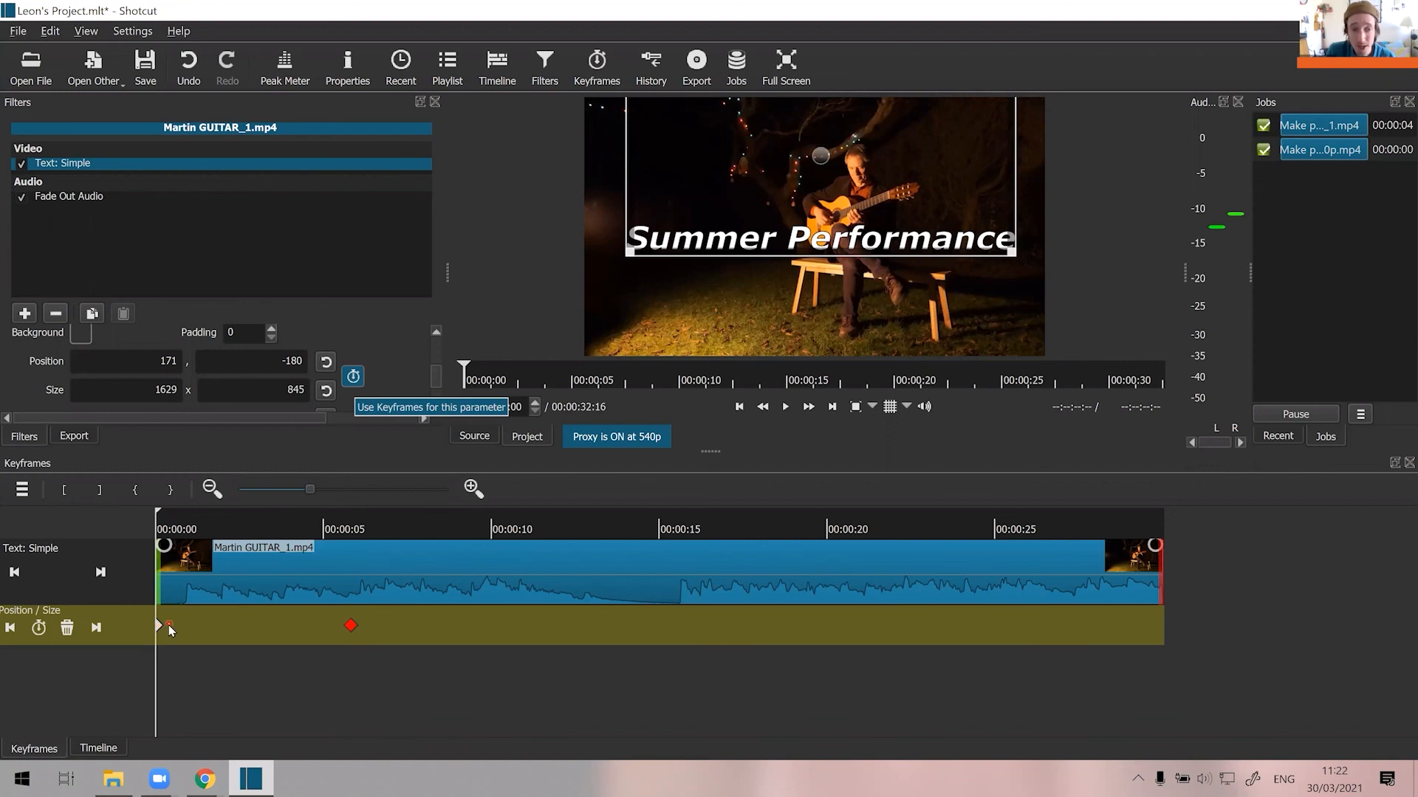
Move the title's first position keyframe to just before the 5-second mark and play the delayed exit from the start.
drag(164, 625, 310, 630)
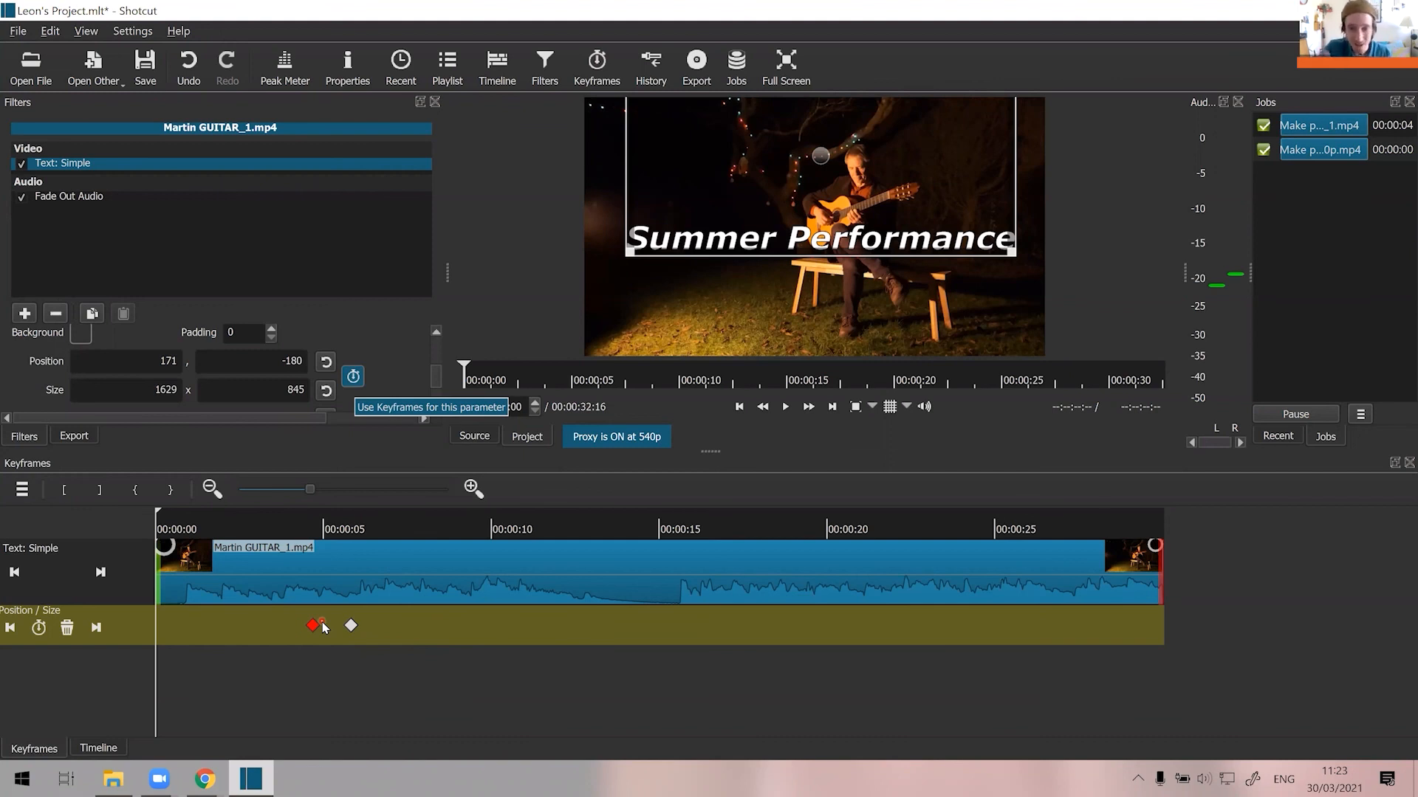
key(space)
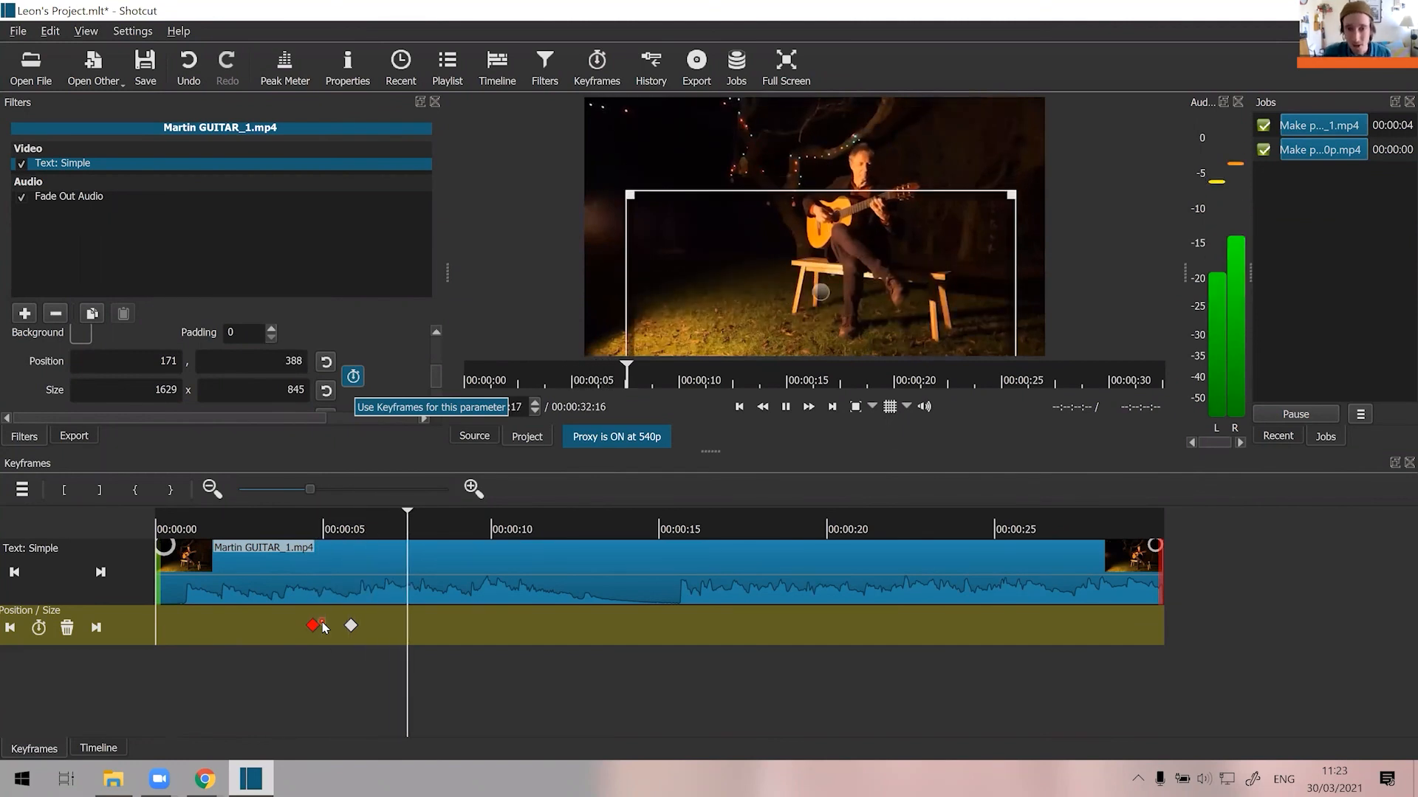
key(space)
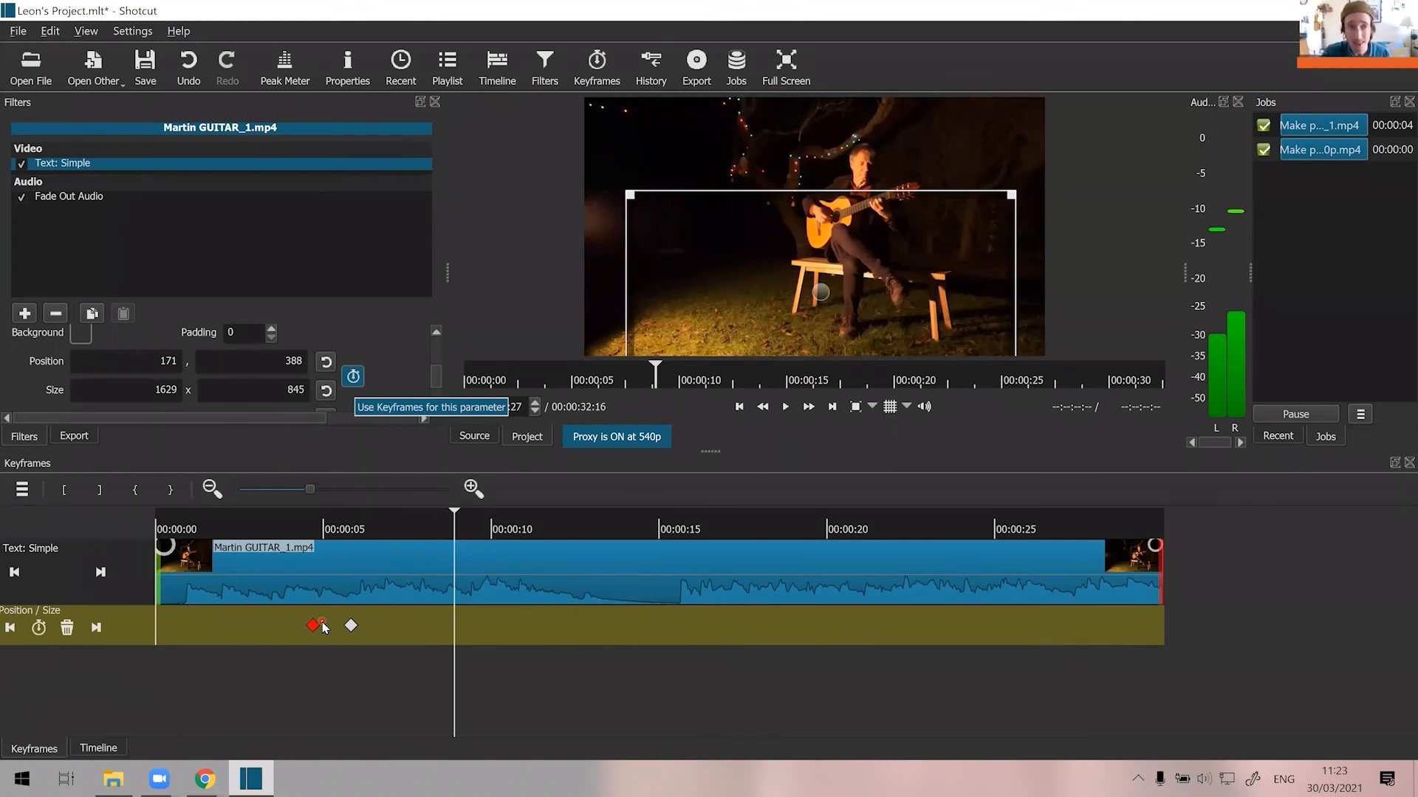
View the keyframes of the guitar clip's Fade Out Audio filter and go back to the timeline.
click(60, 198)
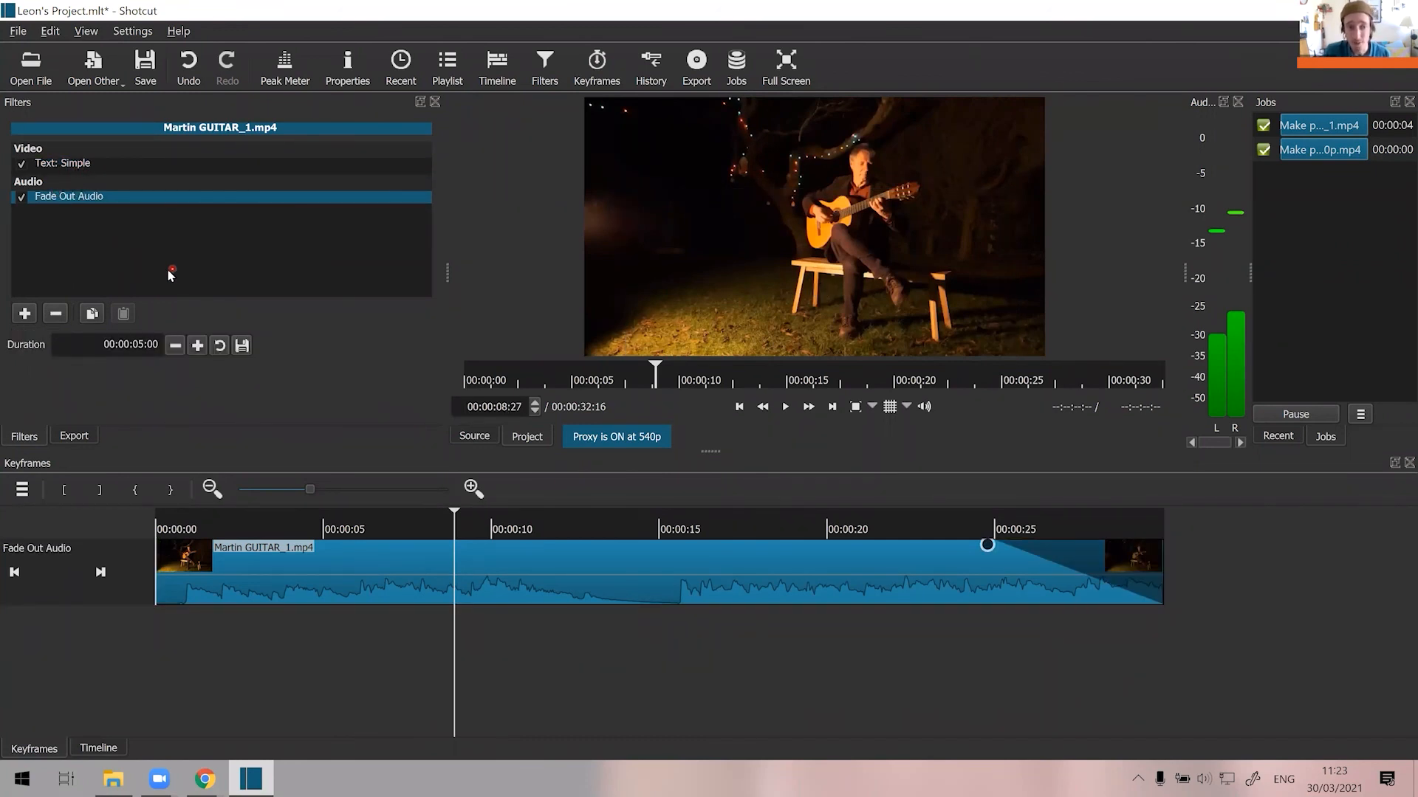
click(76, 745)
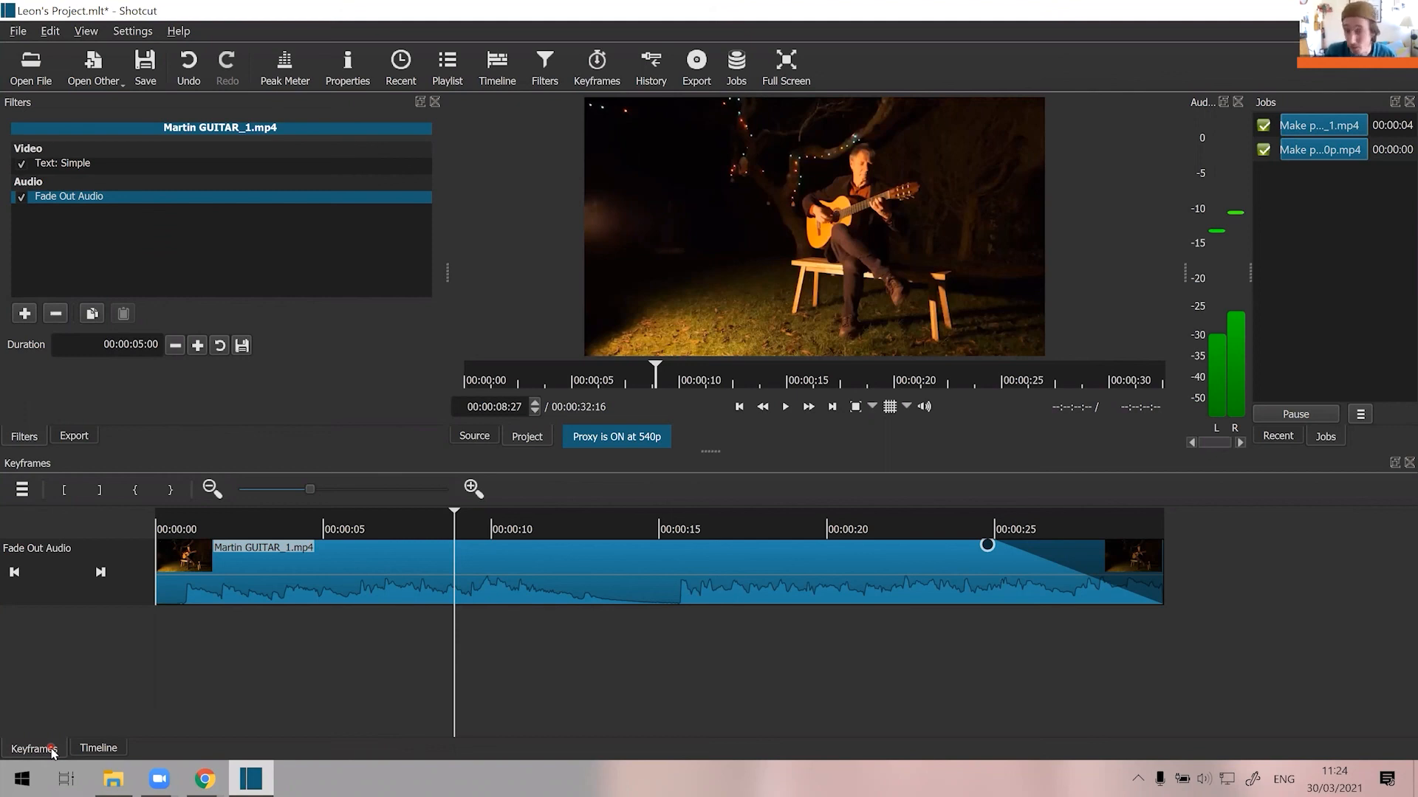
click(98, 748)
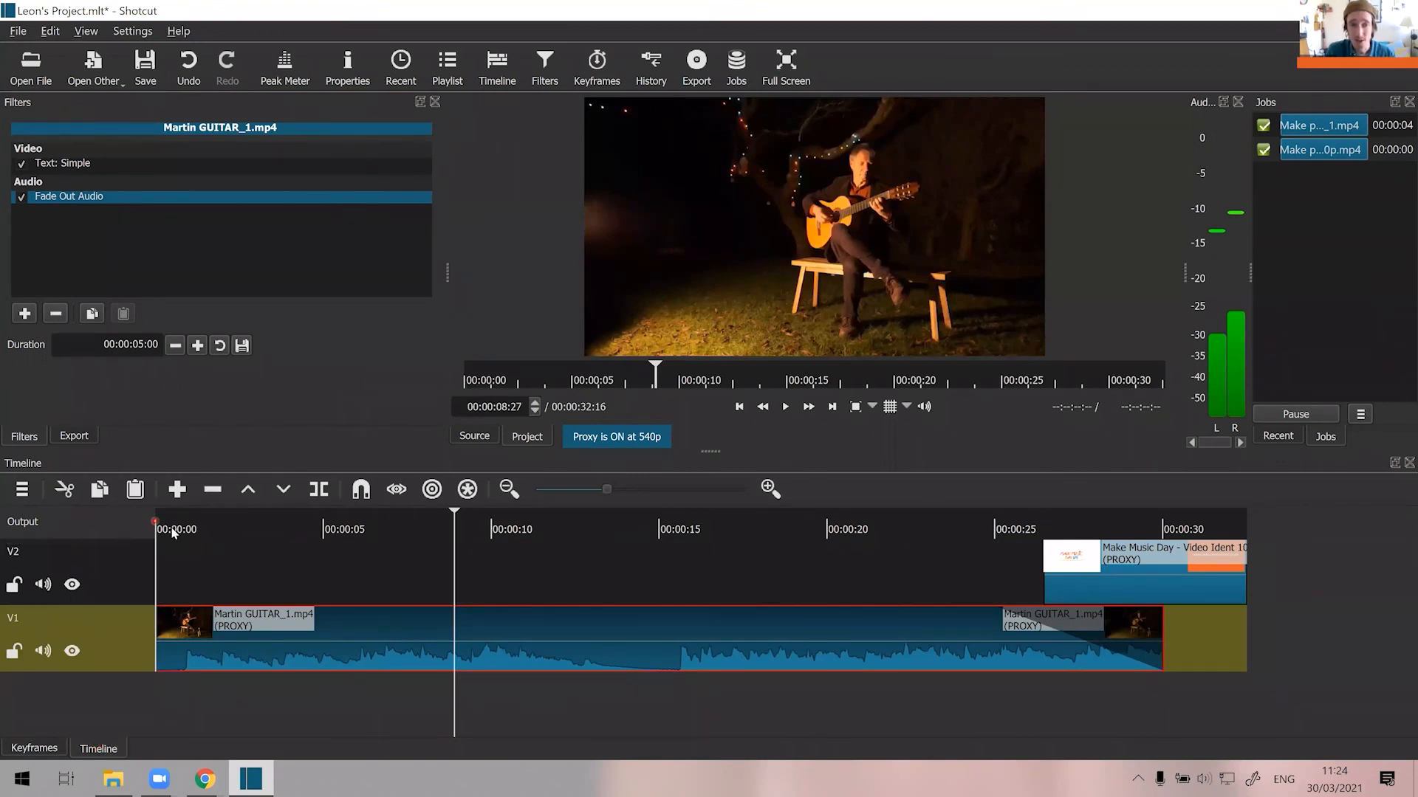
Preview the title animation from the start of the timeline and the closing ident from about 25 seconds.
drag(170, 530, 141, 529)
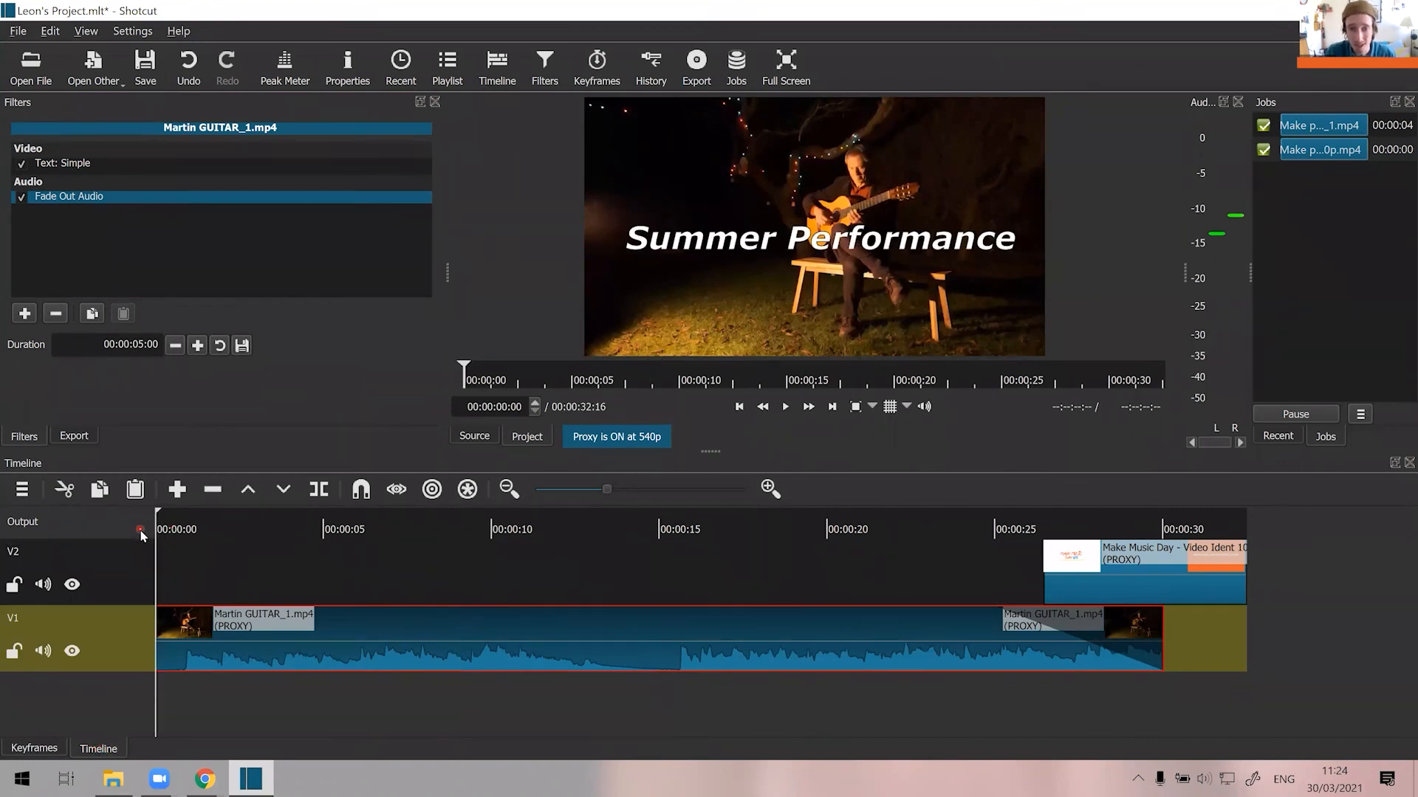
key(space)
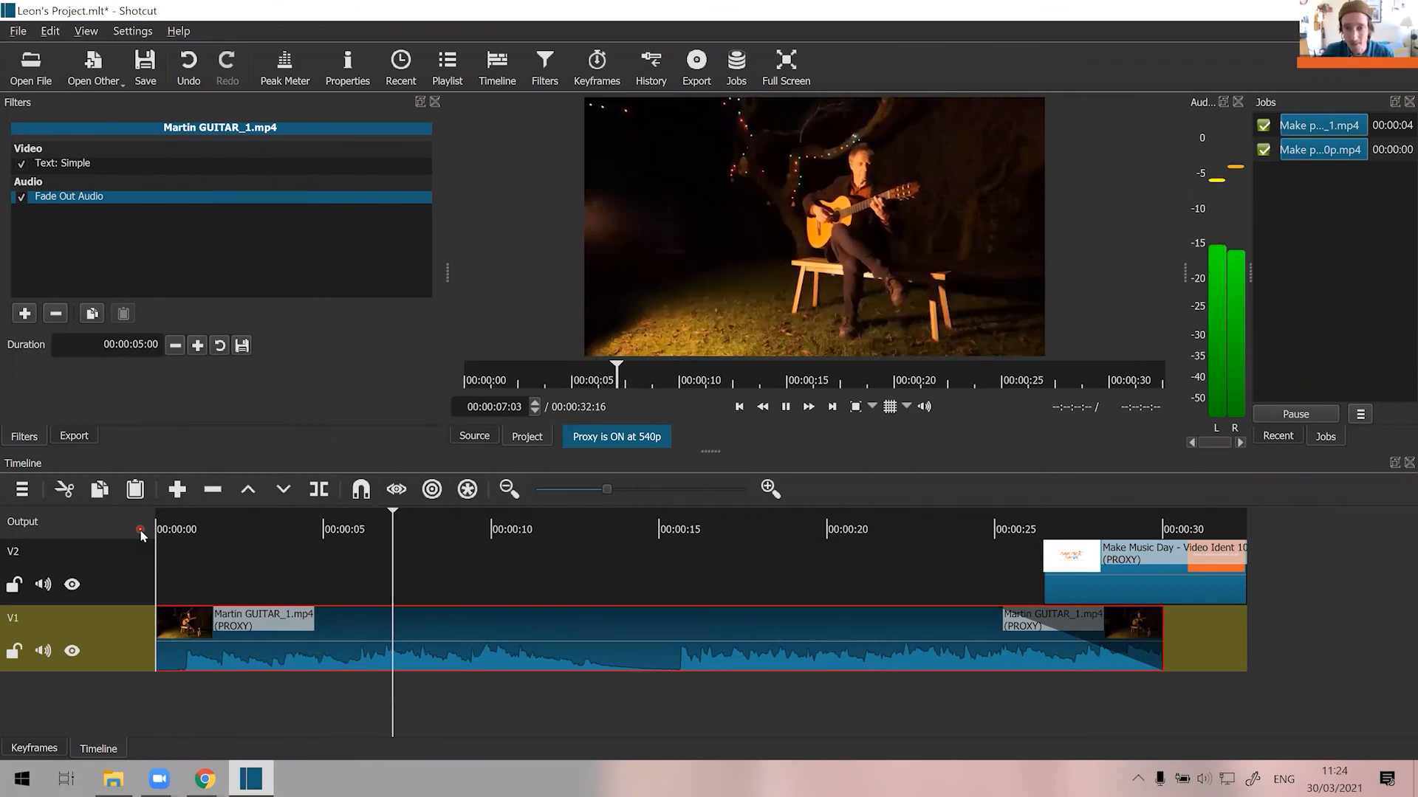
key(space)
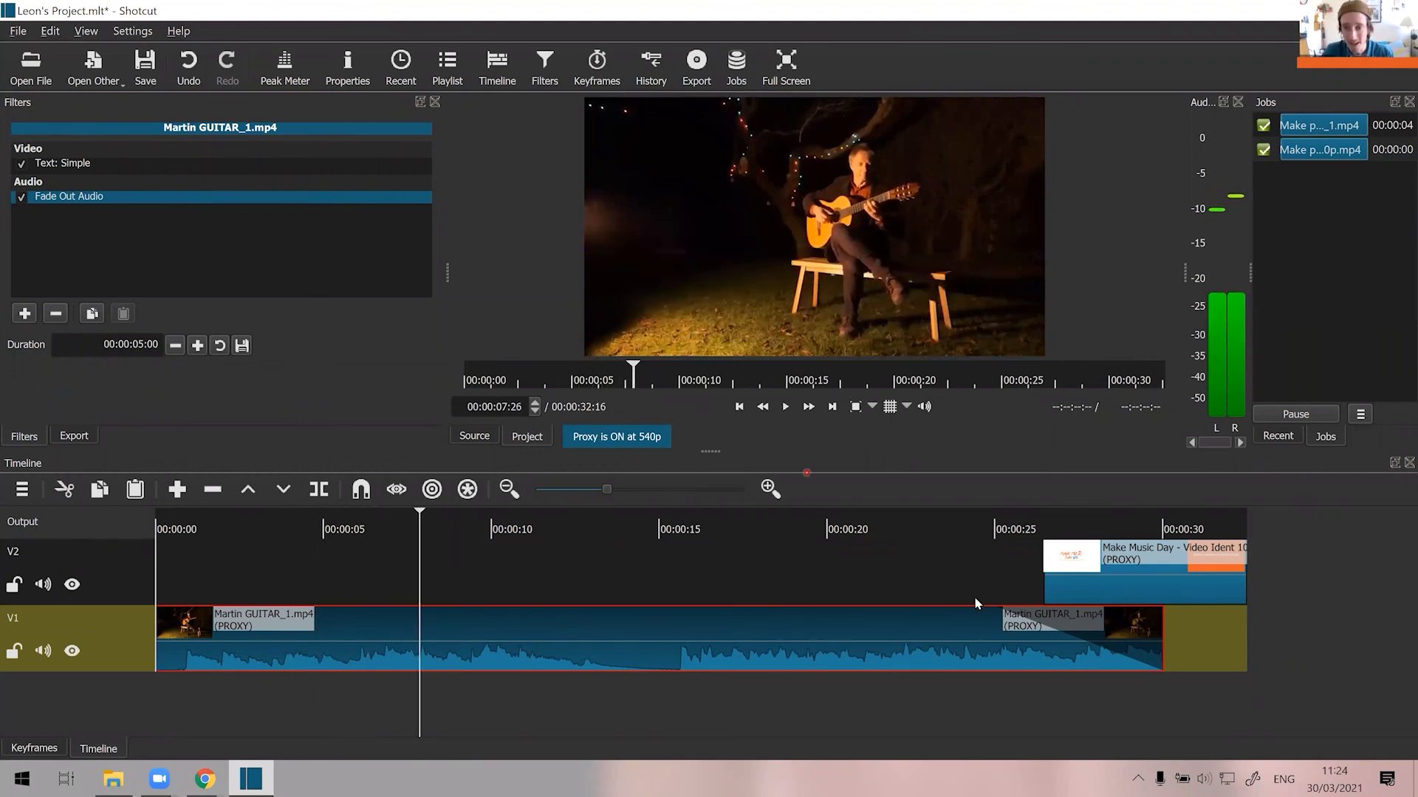
click(998, 525)
key(space)
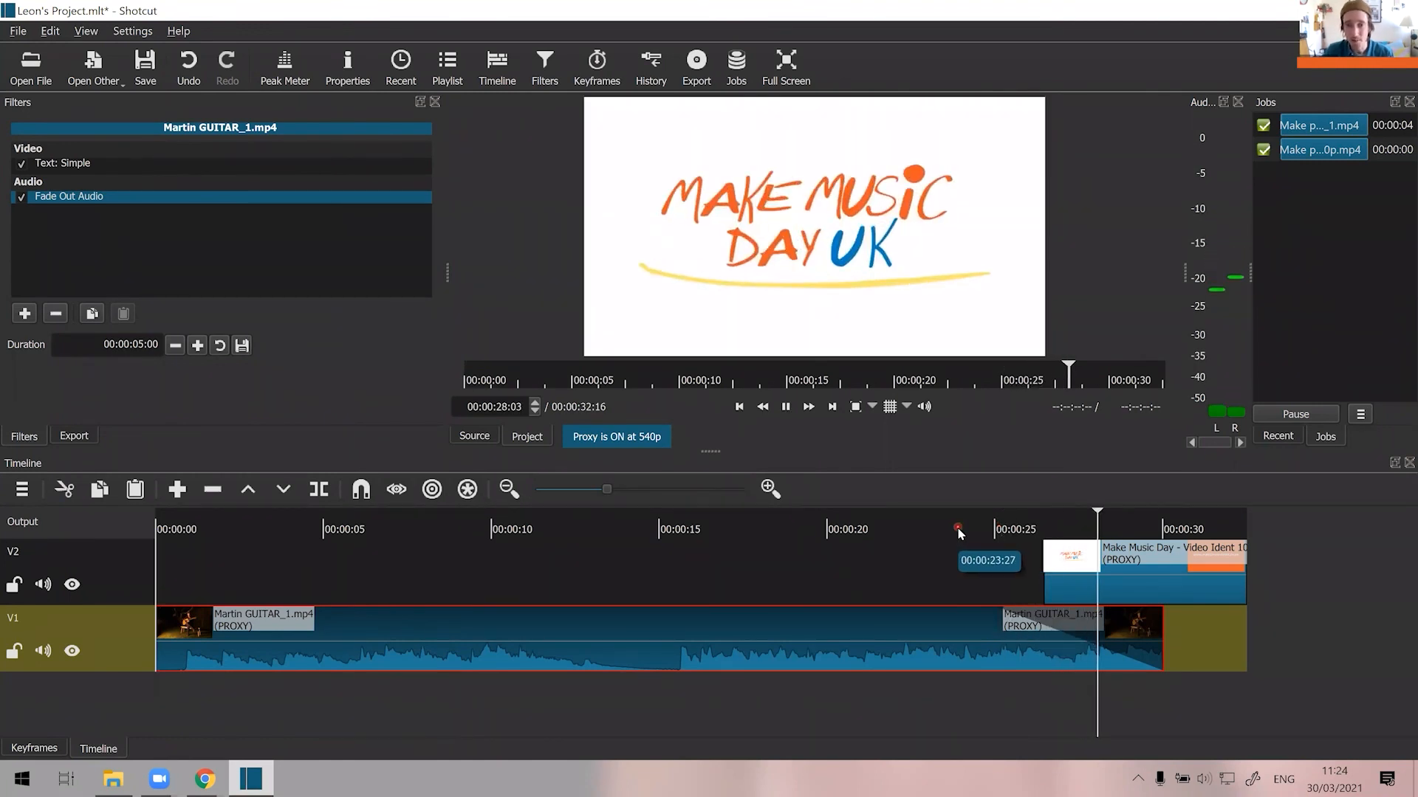
key(space)
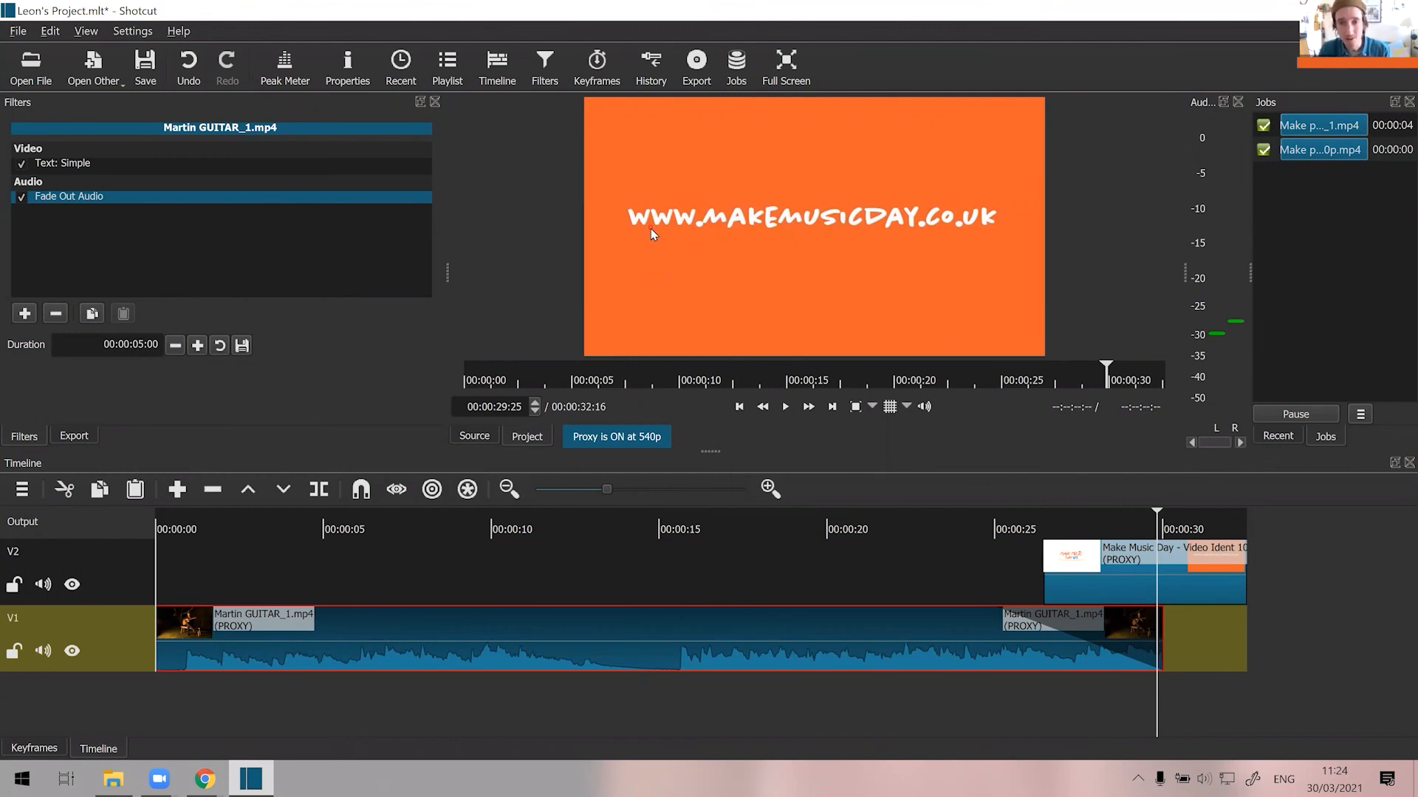
Save the project and choose the stock YouTube preset for exporting the timeline.
key(ctrl+s)
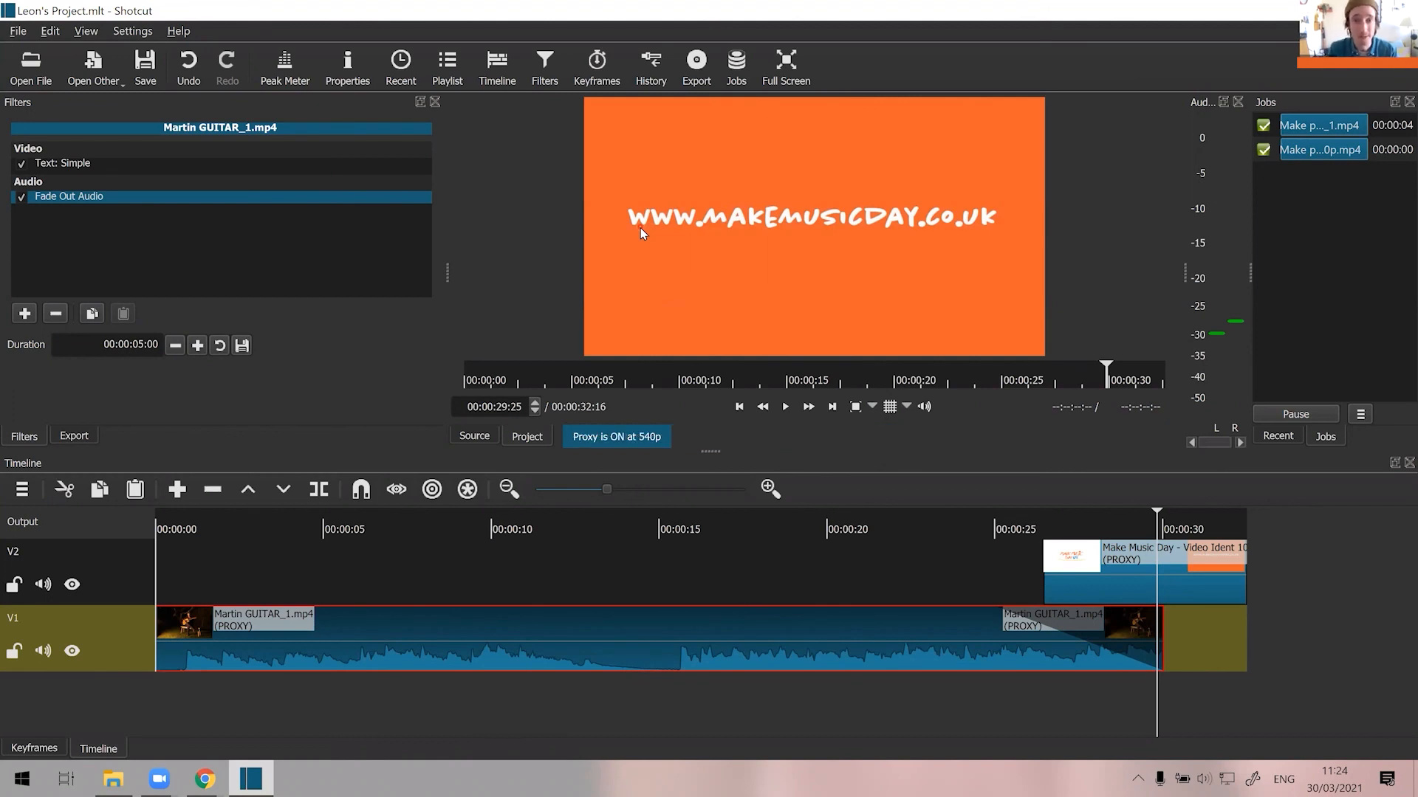
click(697, 63)
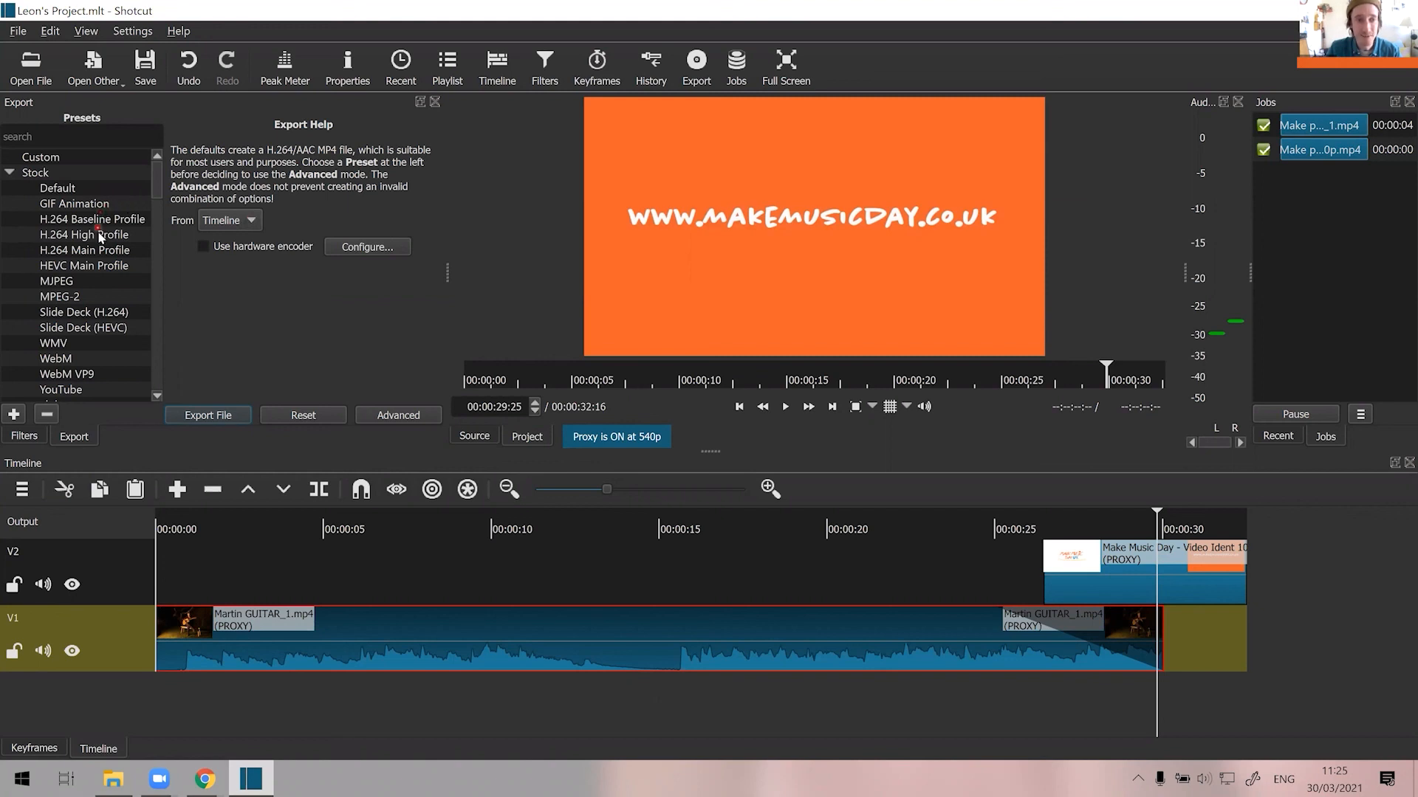
mouse_move(158, 191)
mouse_down()
mouse_move(163, 233)
mouse_move(156, 165)
mouse_up()
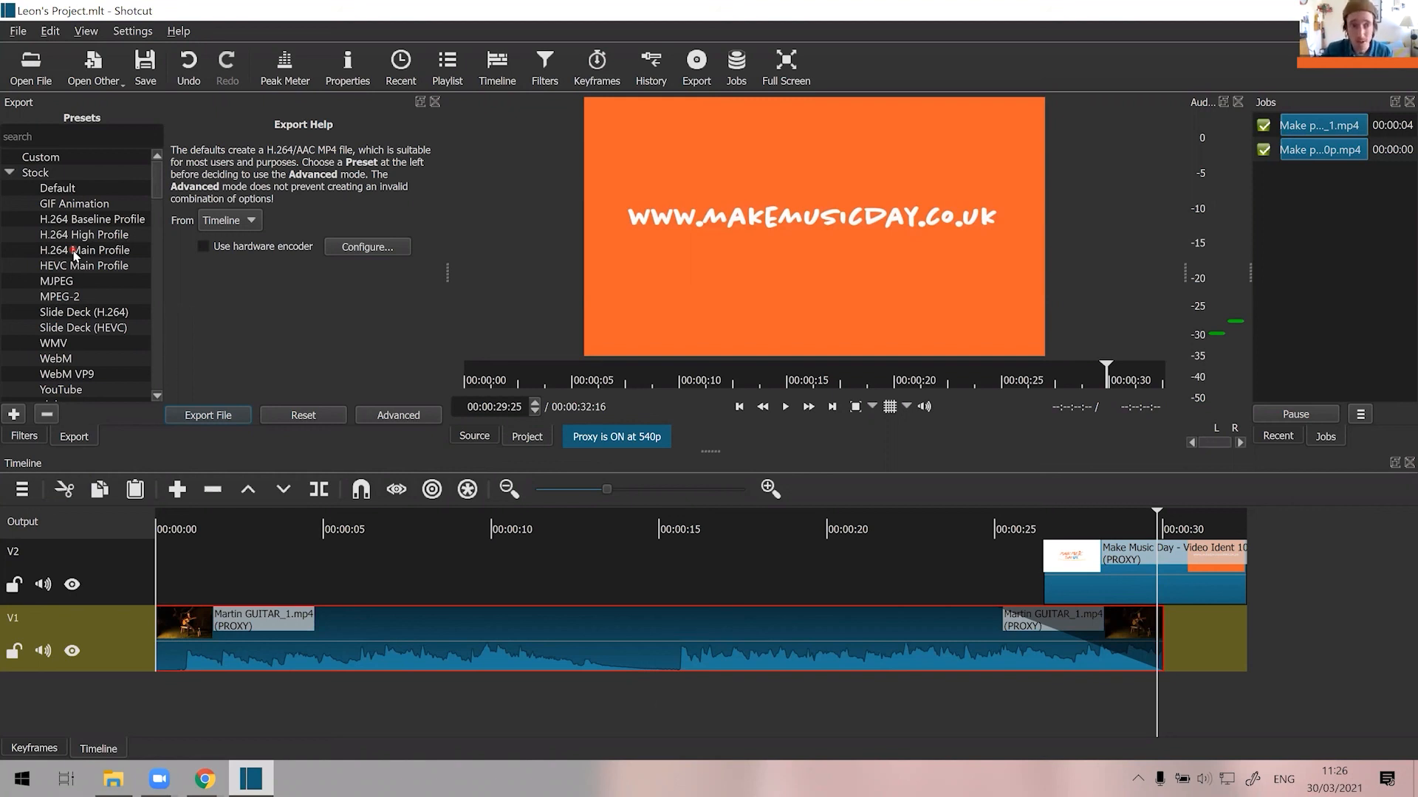
click(82, 392)
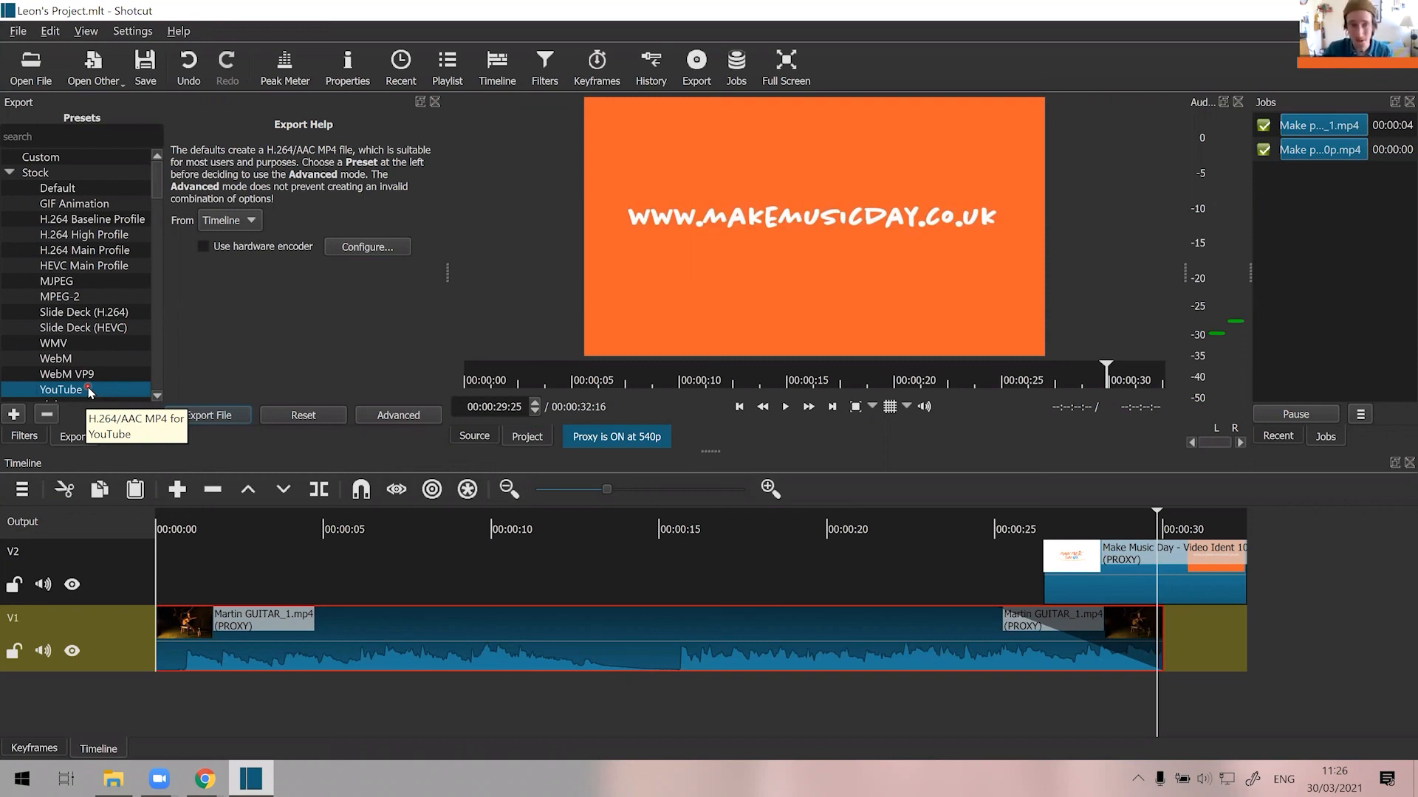
Choose the stock H.264 High Profile export preset and review its advanced video and audio settings.
click(114, 237)
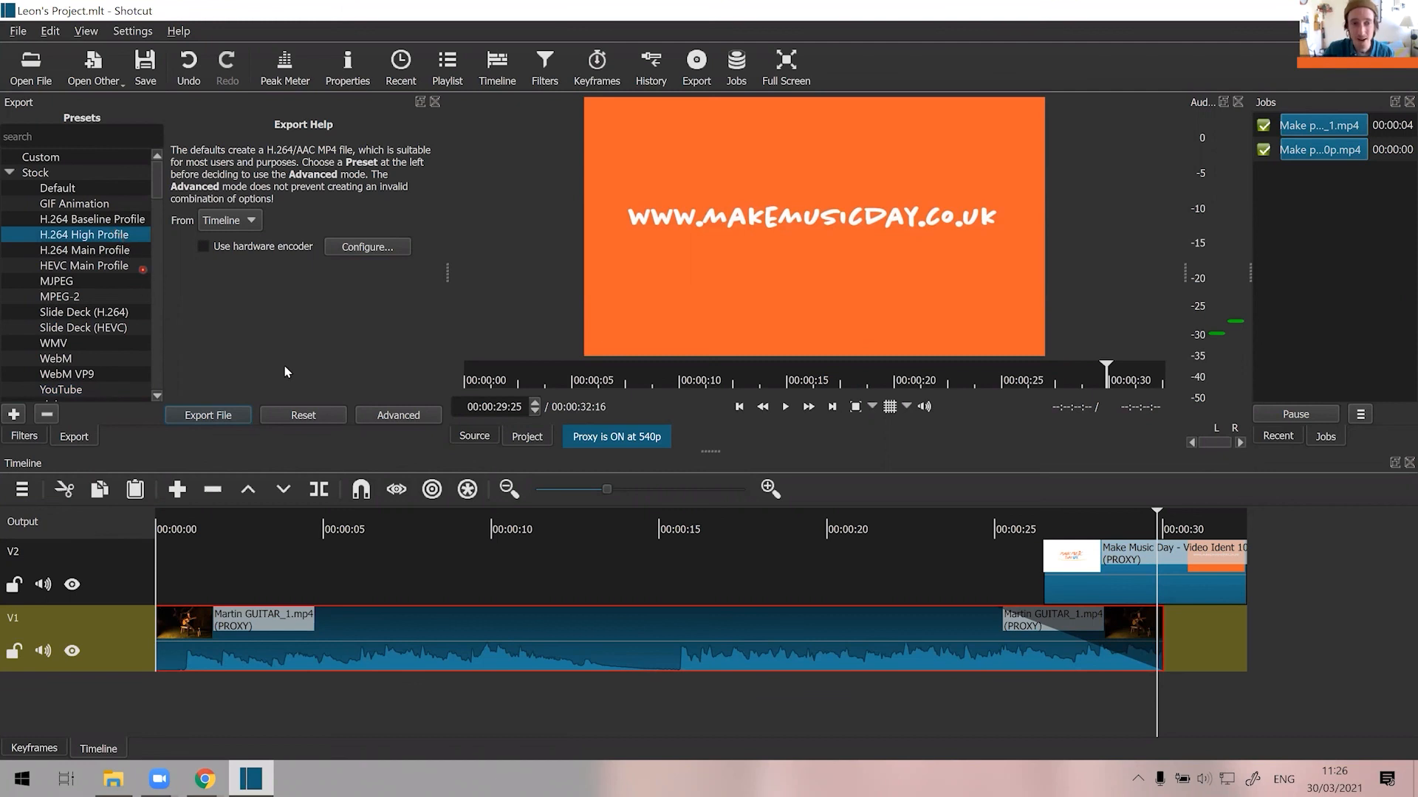
click(386, 417)
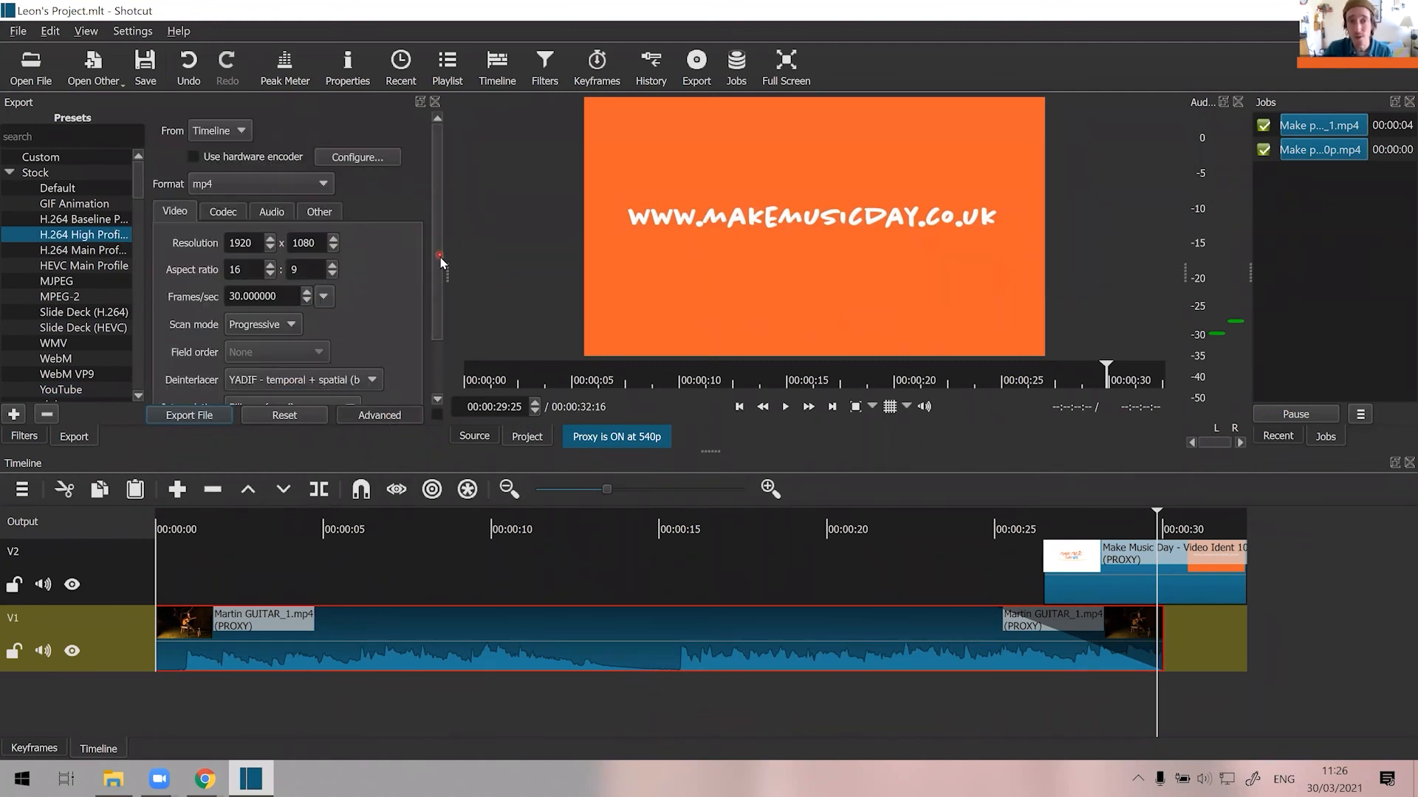
scroll(432, 316, down, 2)
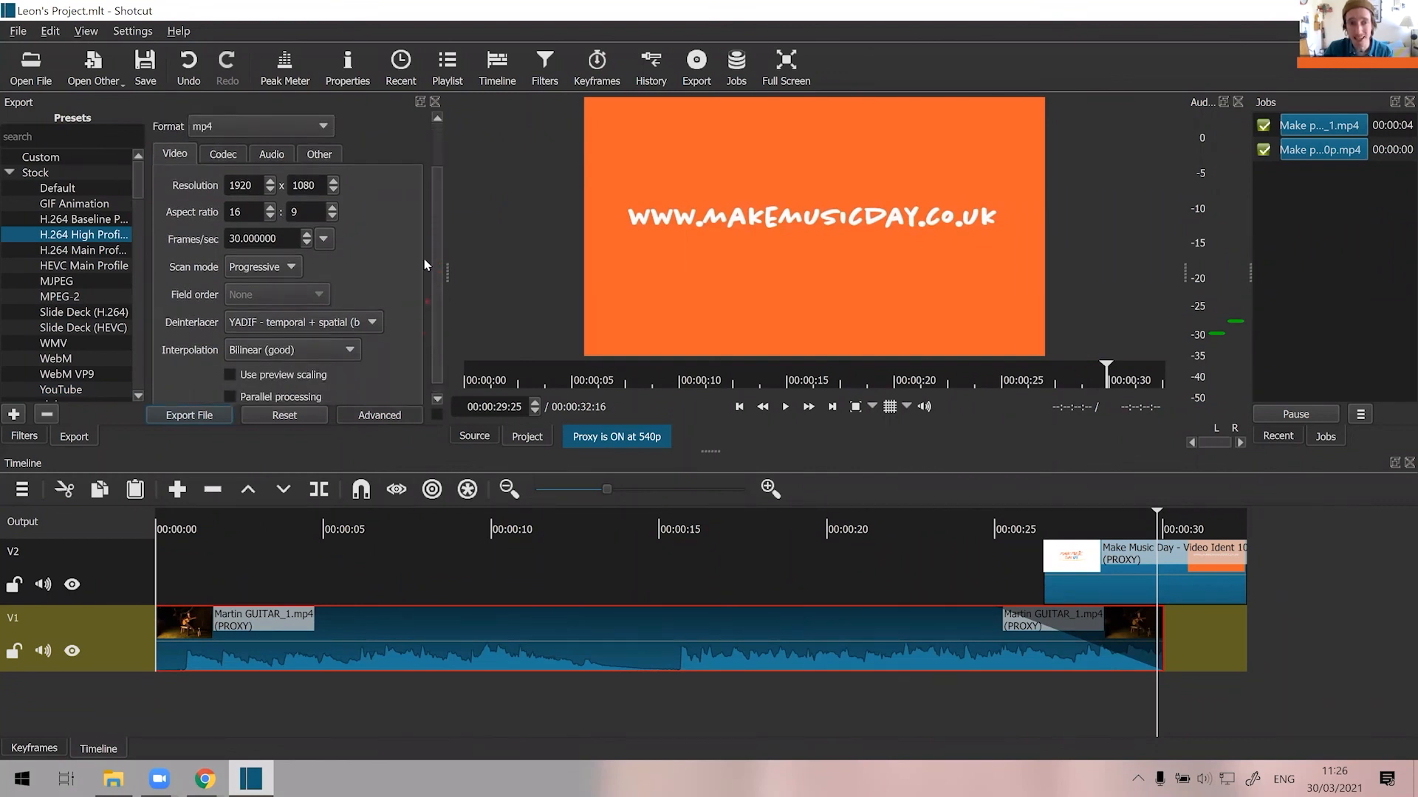
scroll(424, 263, up, 2)
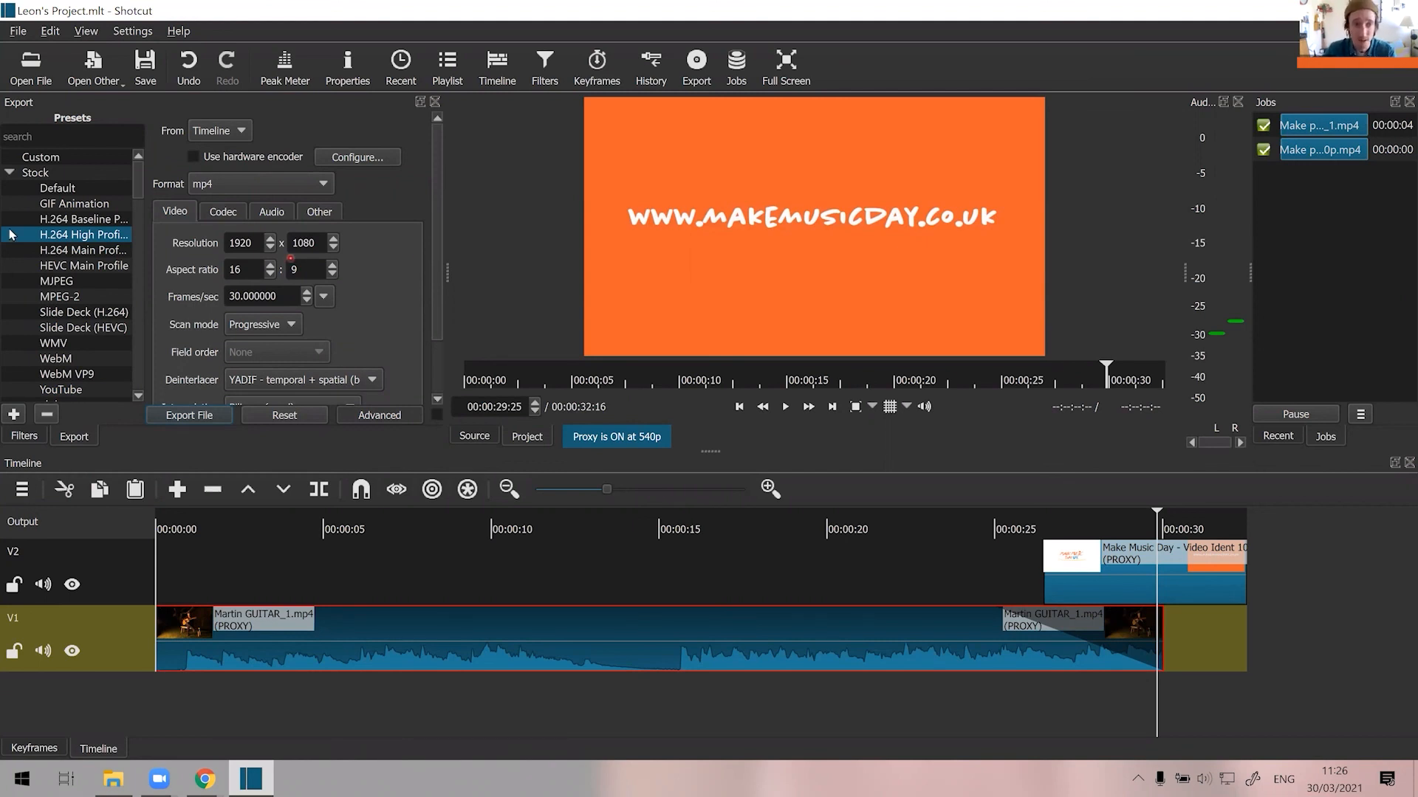
click(268, 212)
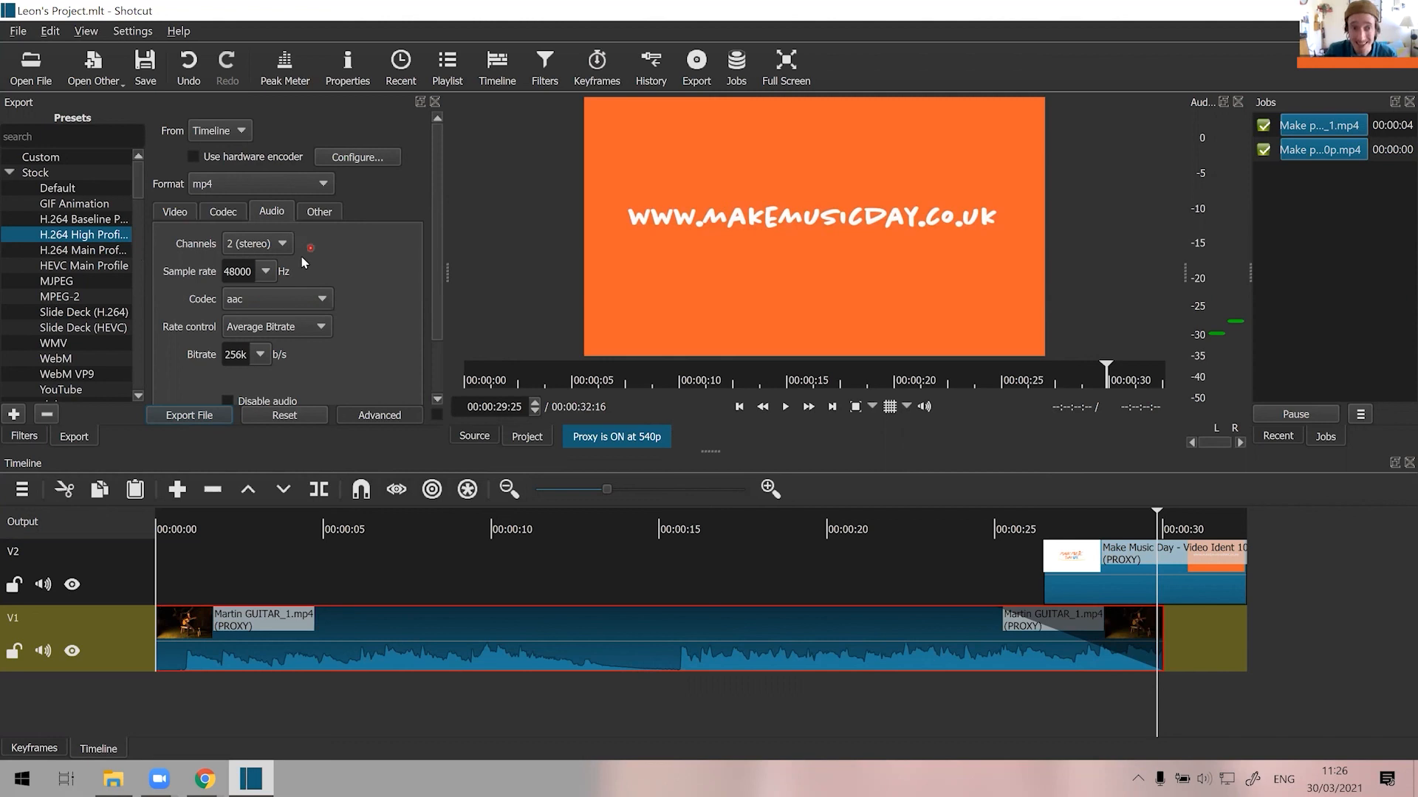
click(225, 420)
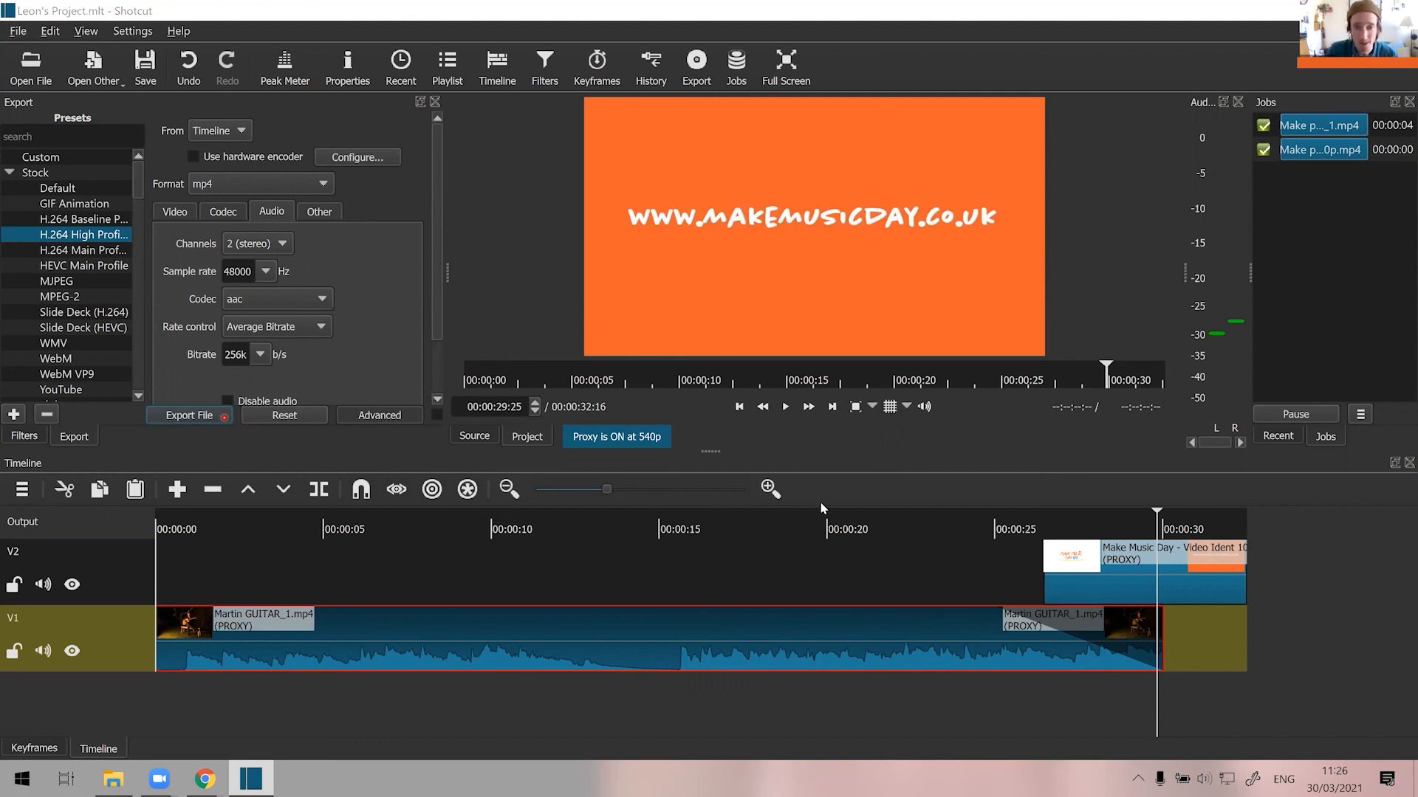
click(915, 641)
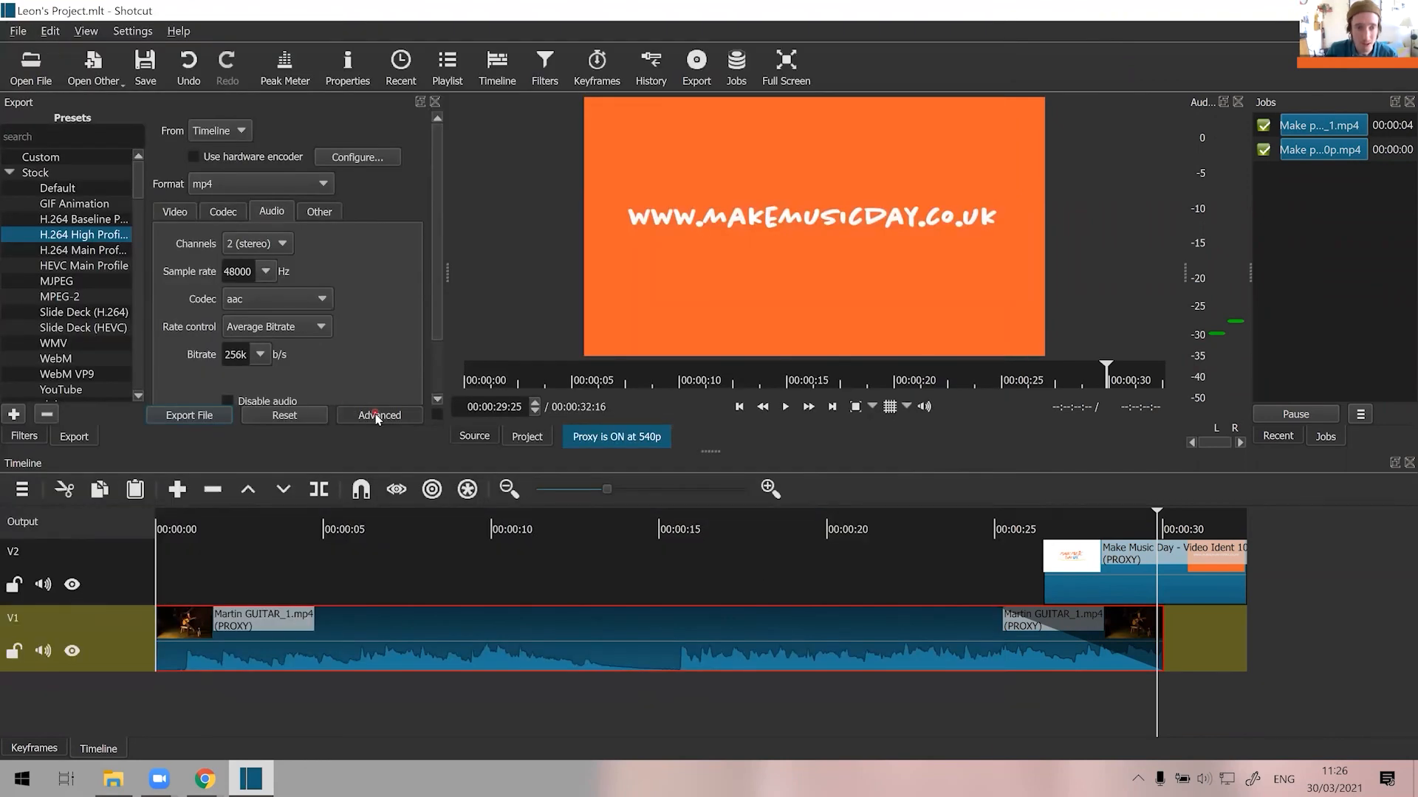
click(377, 416)
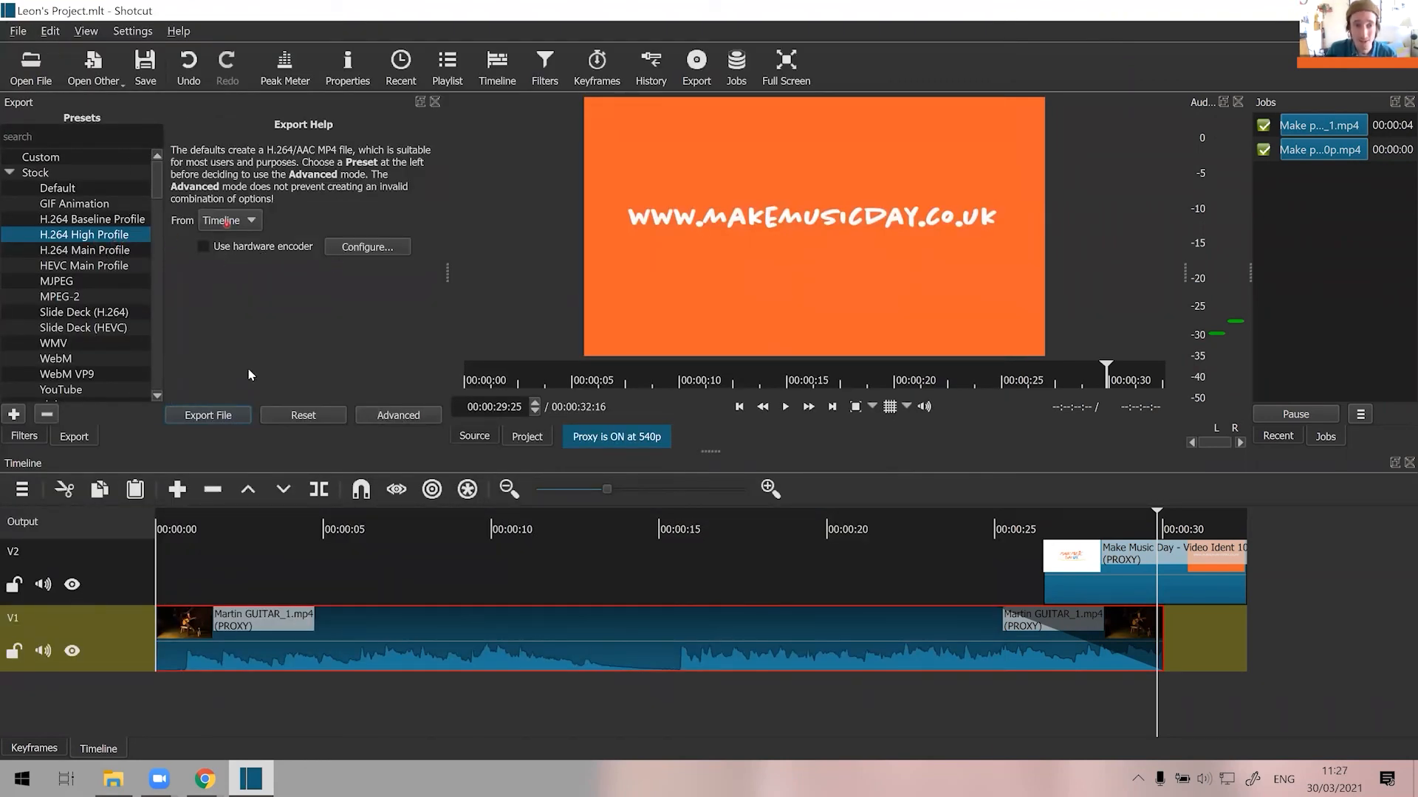
Export the timeline into the MMD VIDEO EDITING SESSION folder as an MP4 named with the project owner's first name in possessive form plus "Video".
click(238, 418)
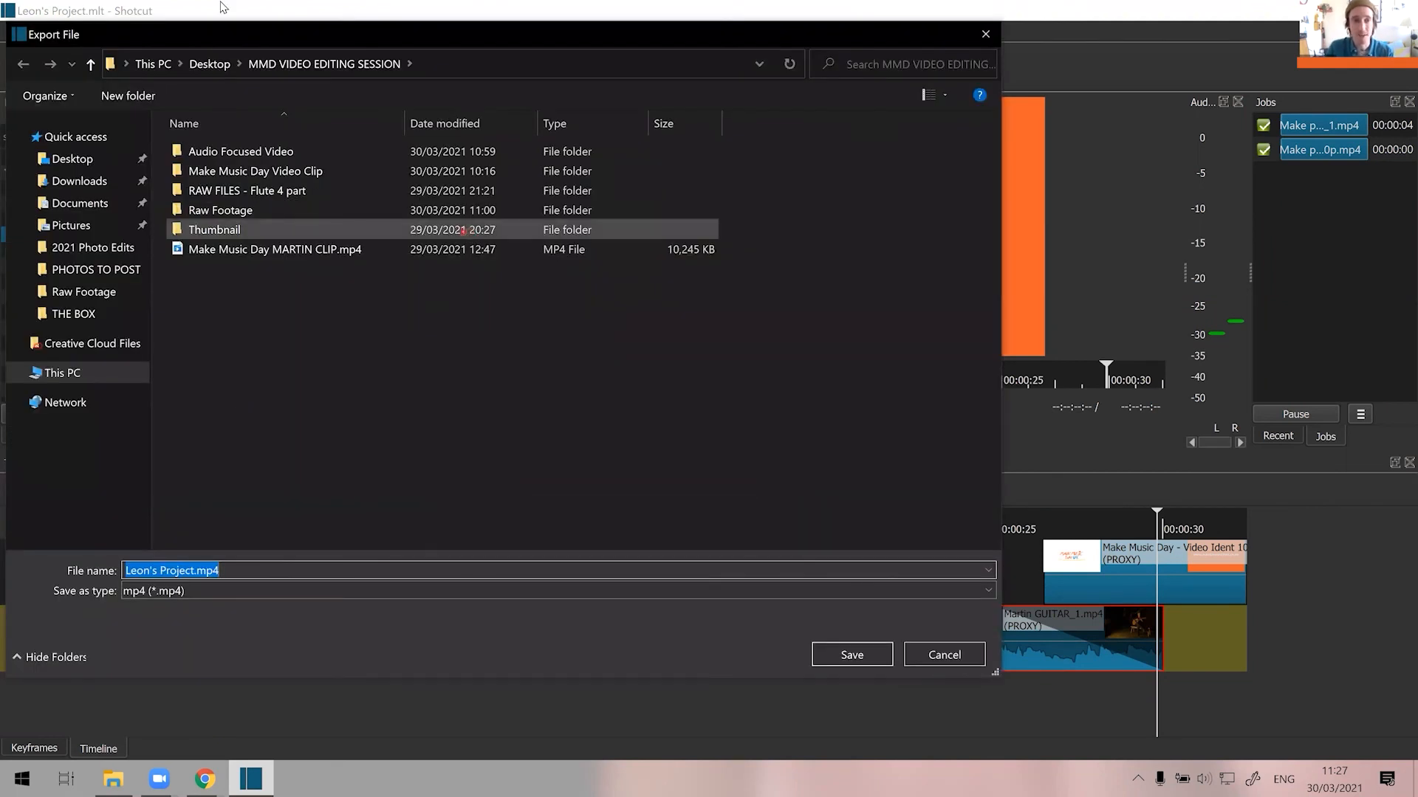
drag(237, 35, 257, 59)
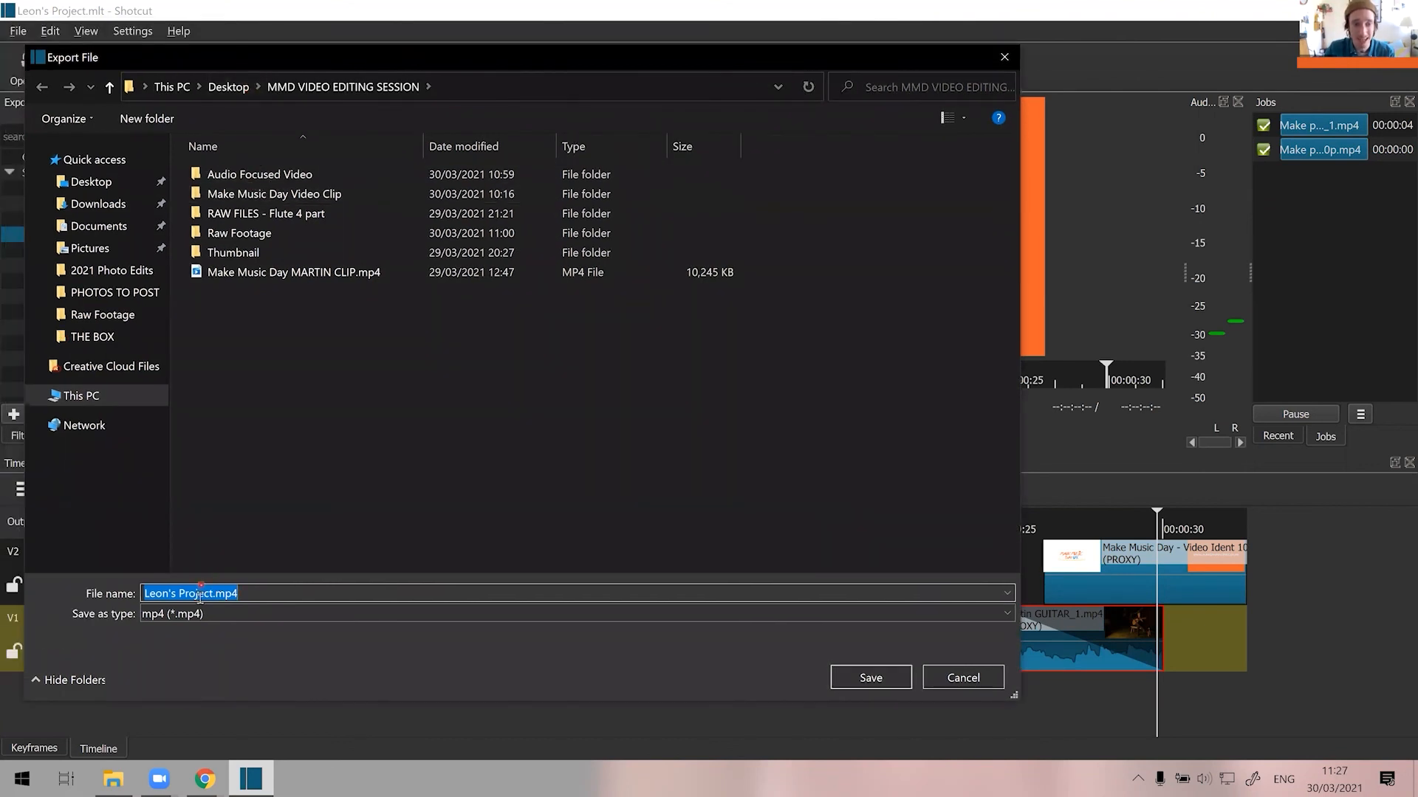
click(208, 594)
drag(210, 594, 95, 576)
text(Leon's V)
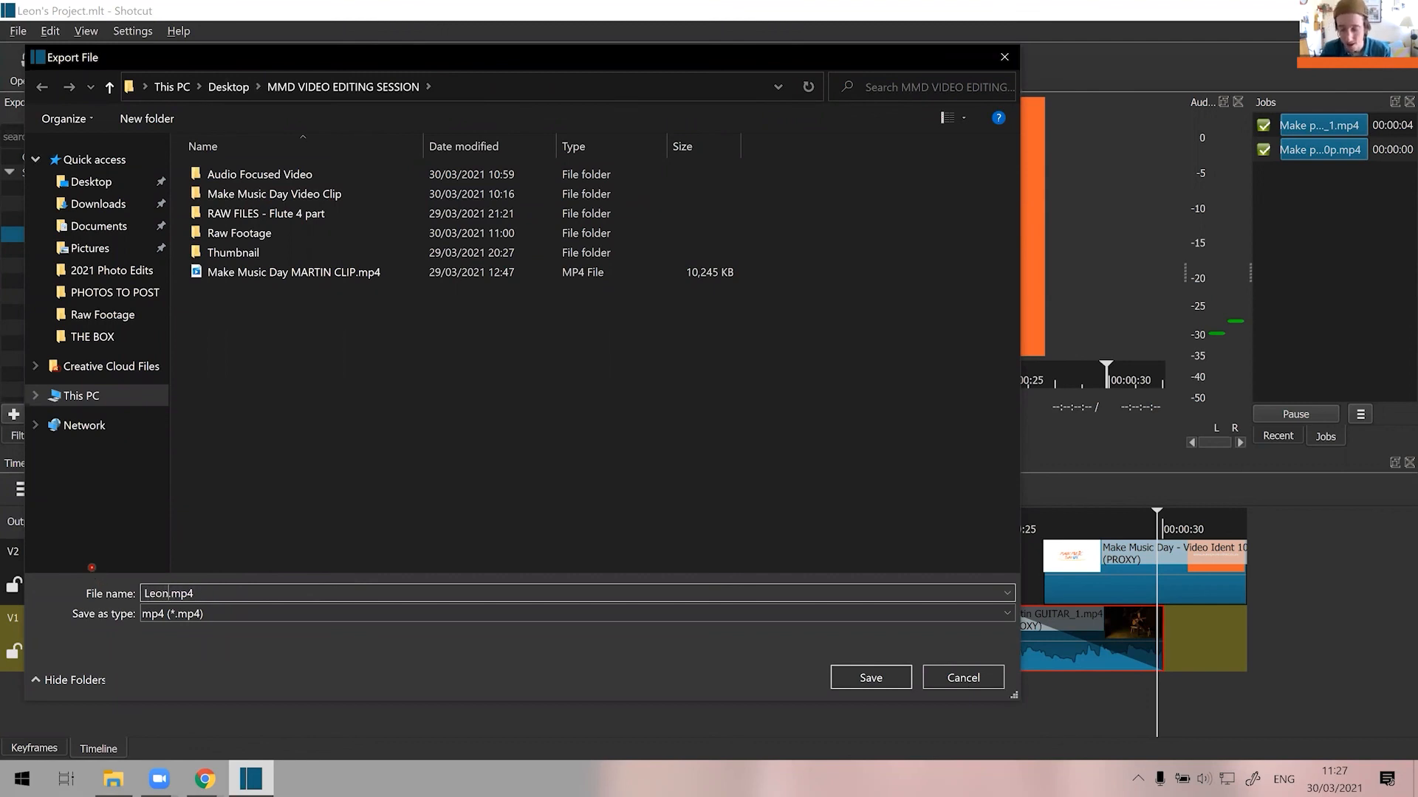
text(ideo)
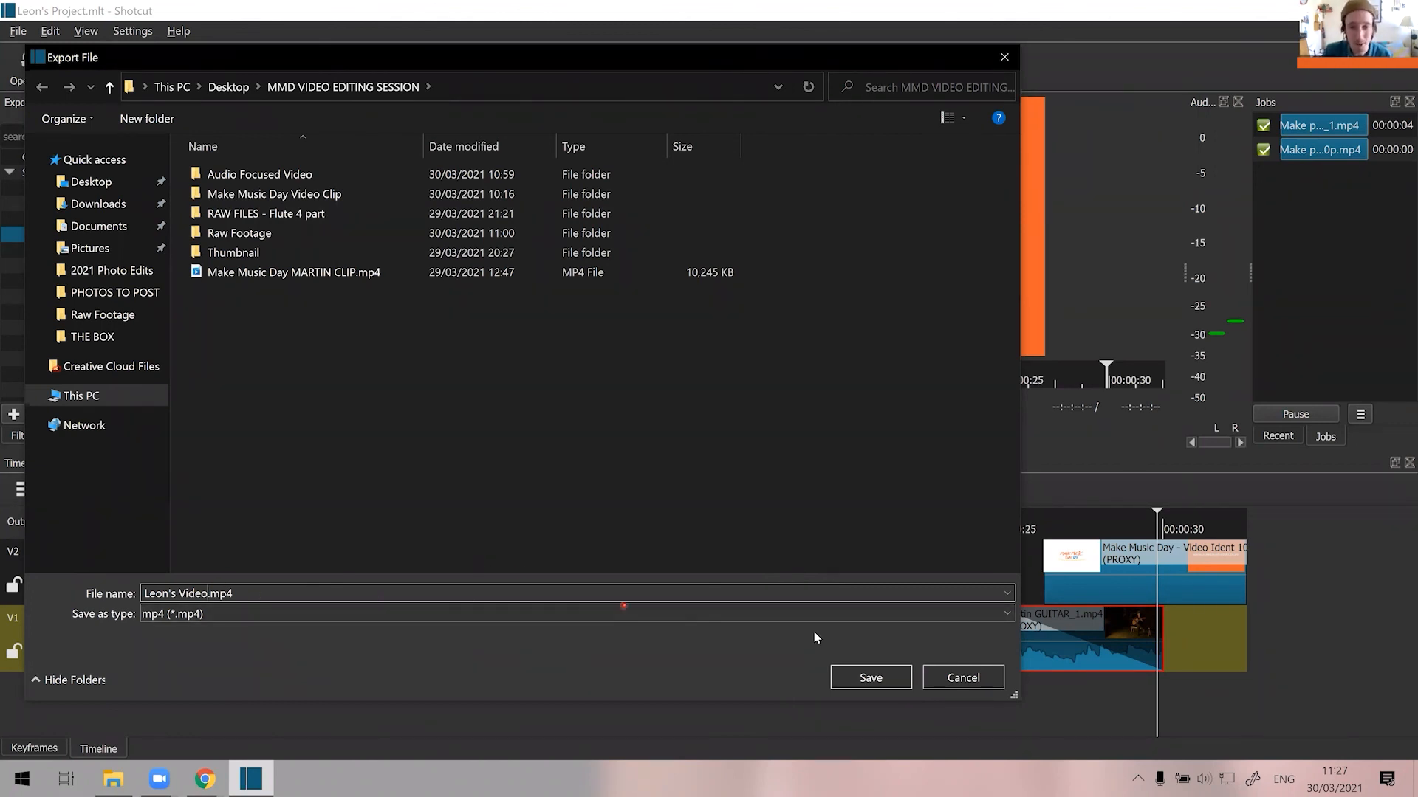
click(876, 679)
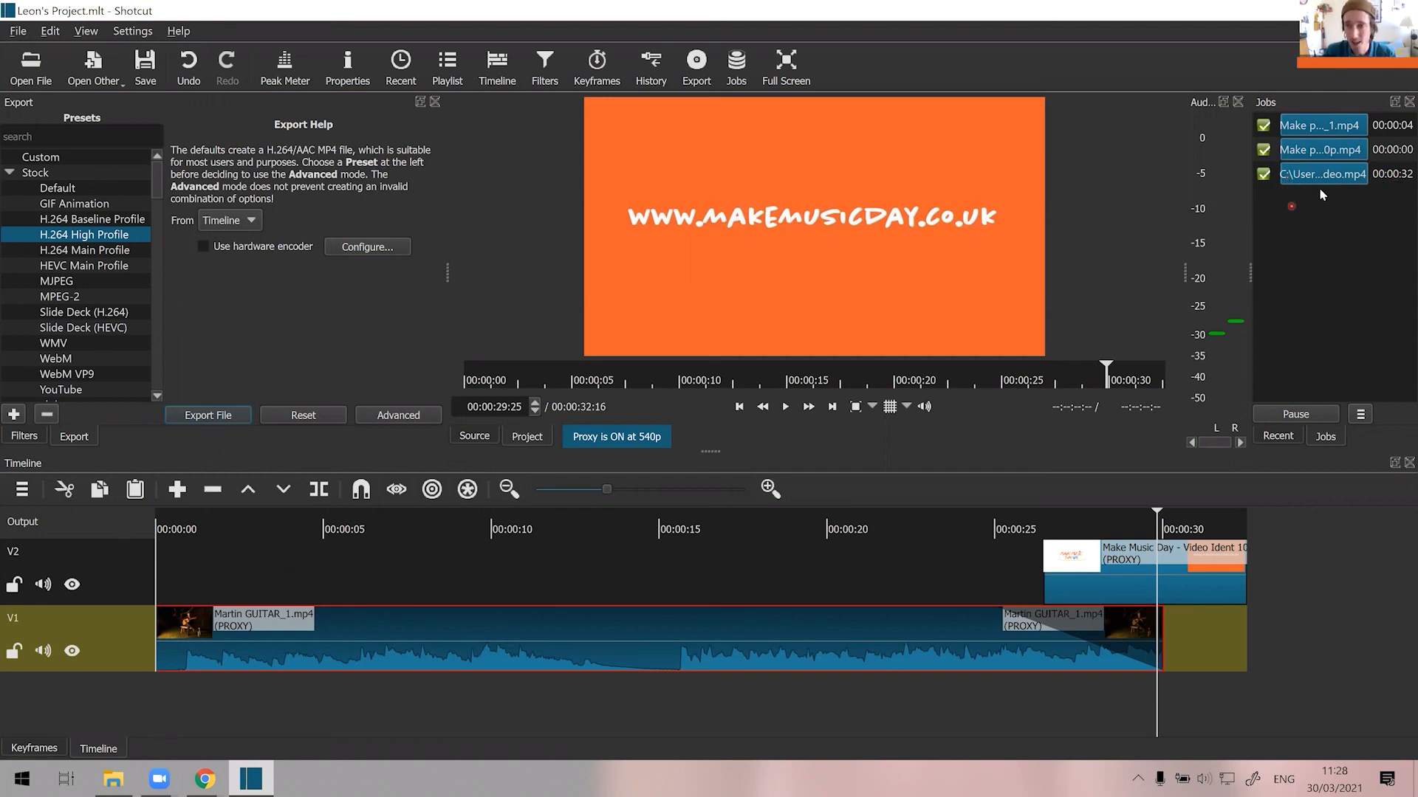
Show the finished export job's video in its folder and bring up that File Explorer window.
click(1338, 183)
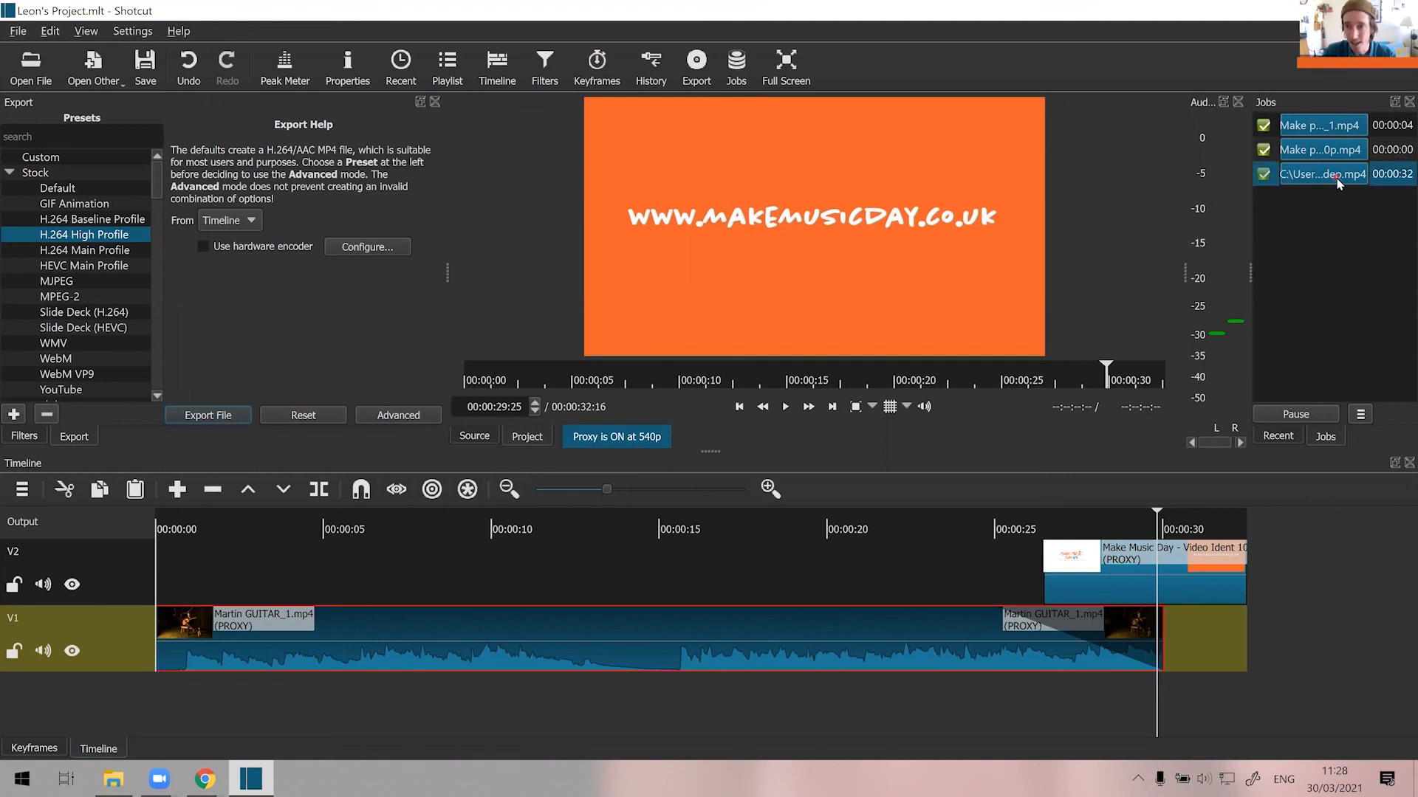
right_click(1338, 182)
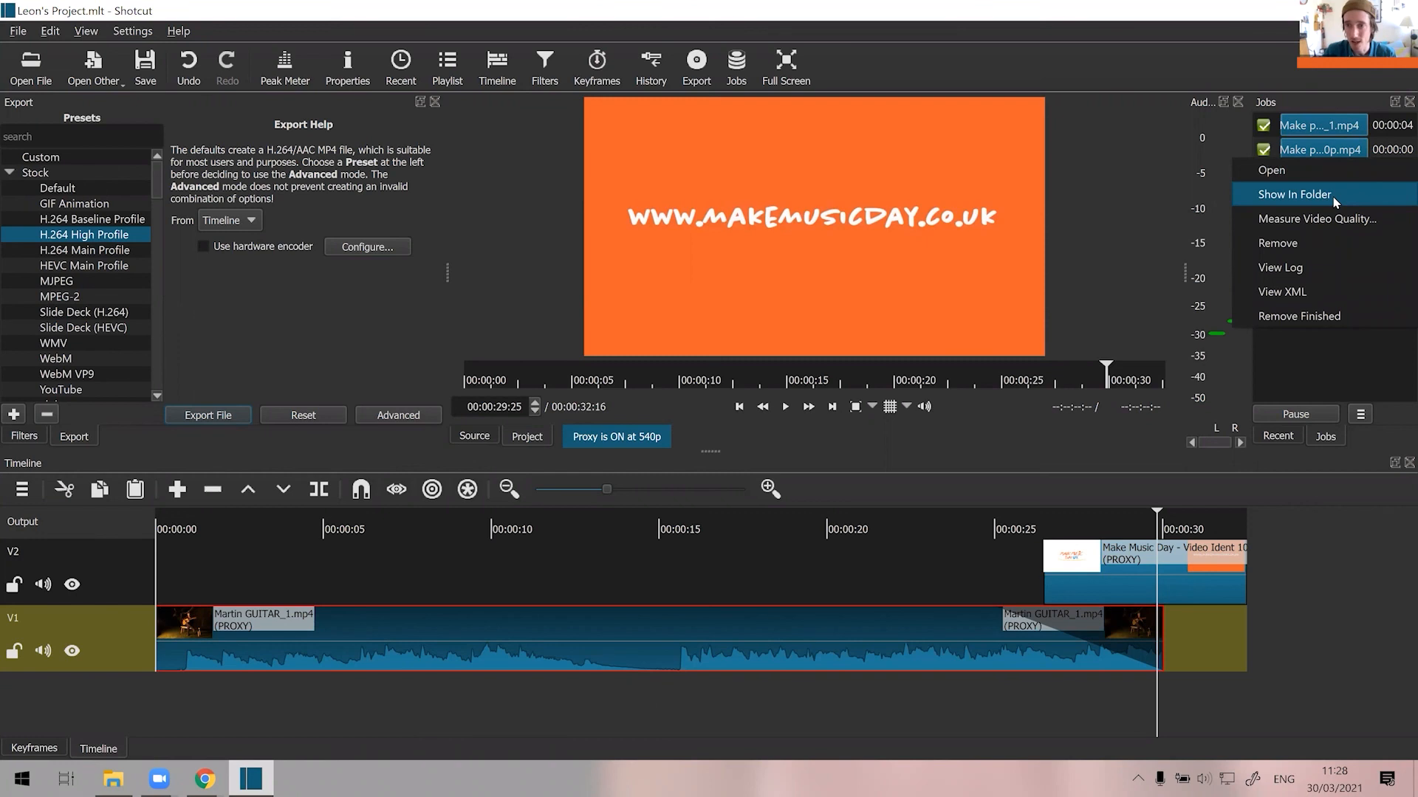
click(1336, 198)
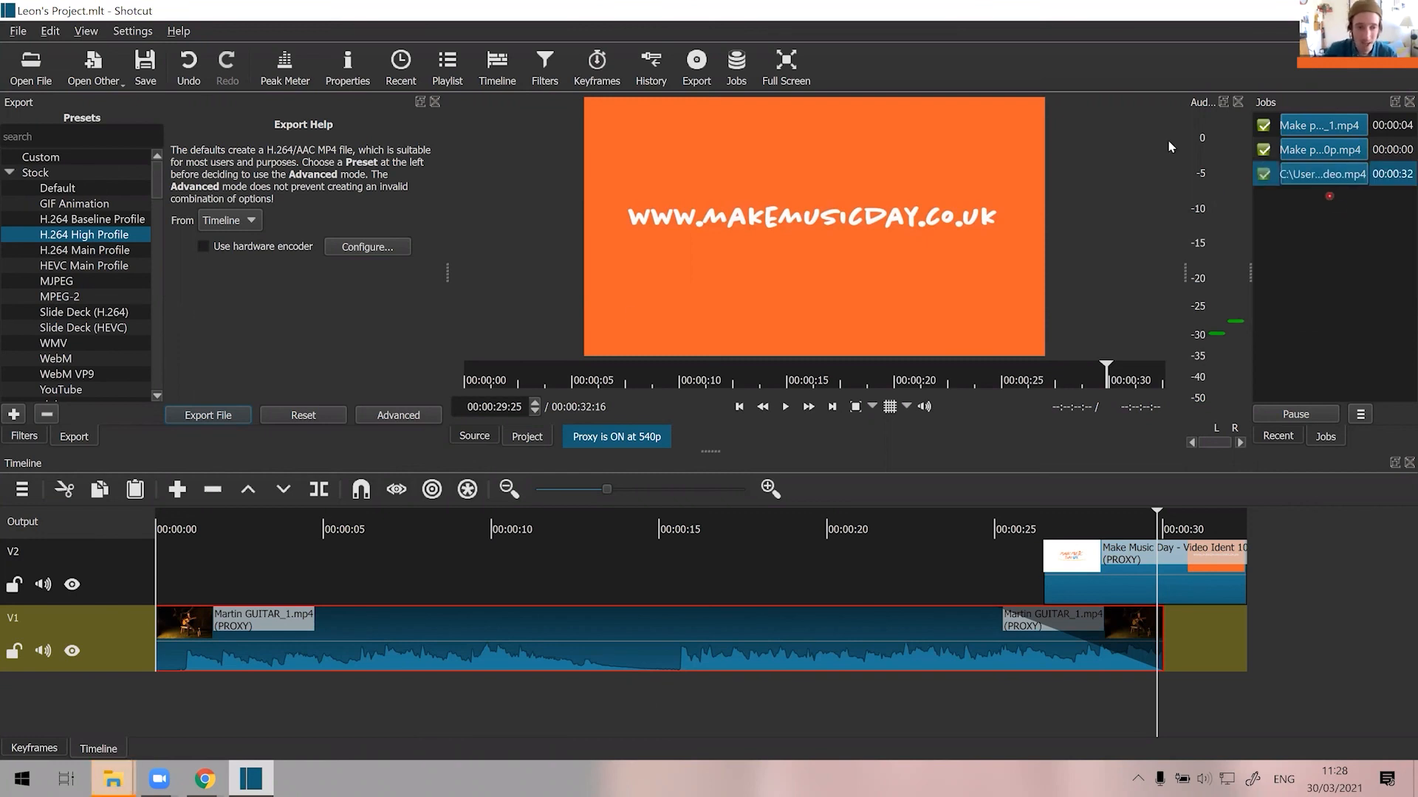
click(116, 780)
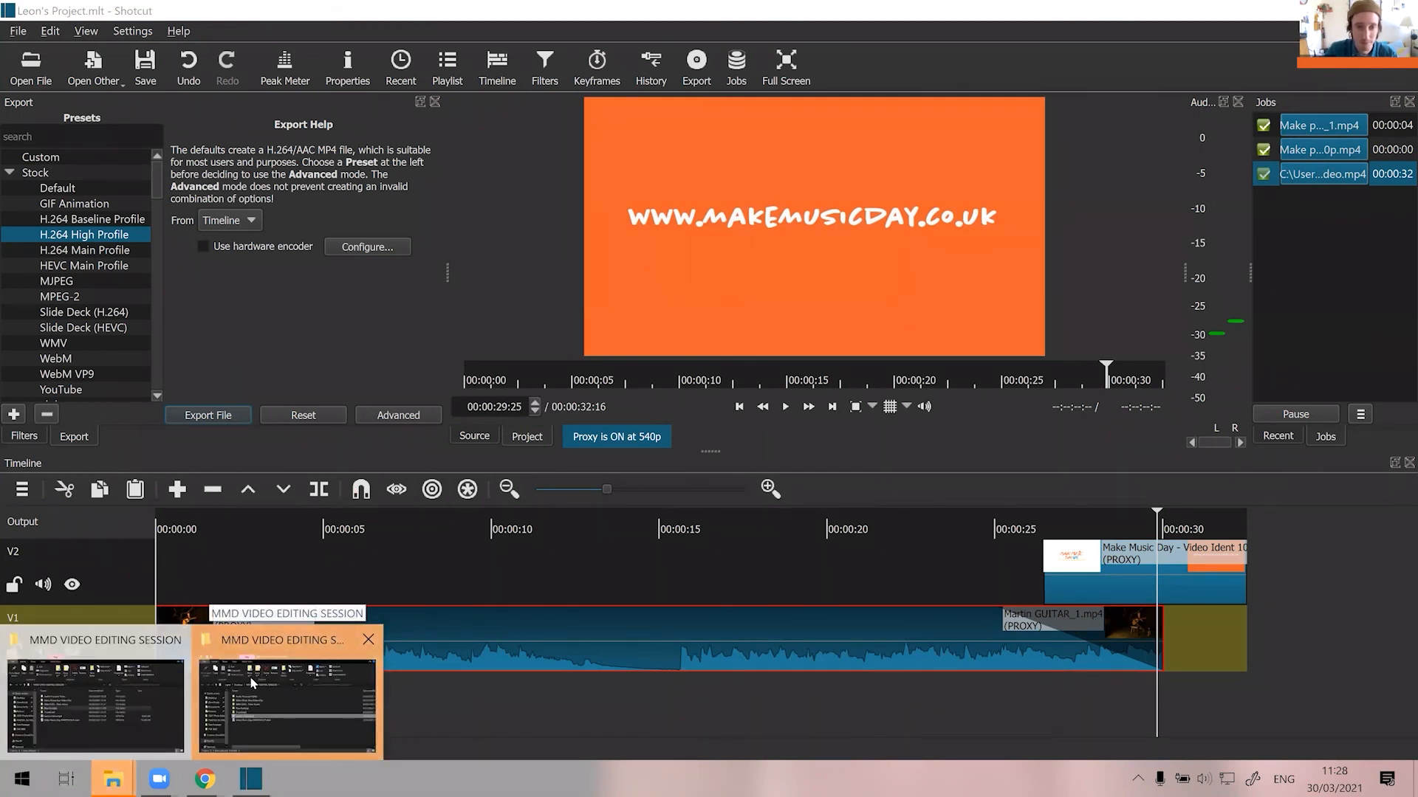
click(251, 683)
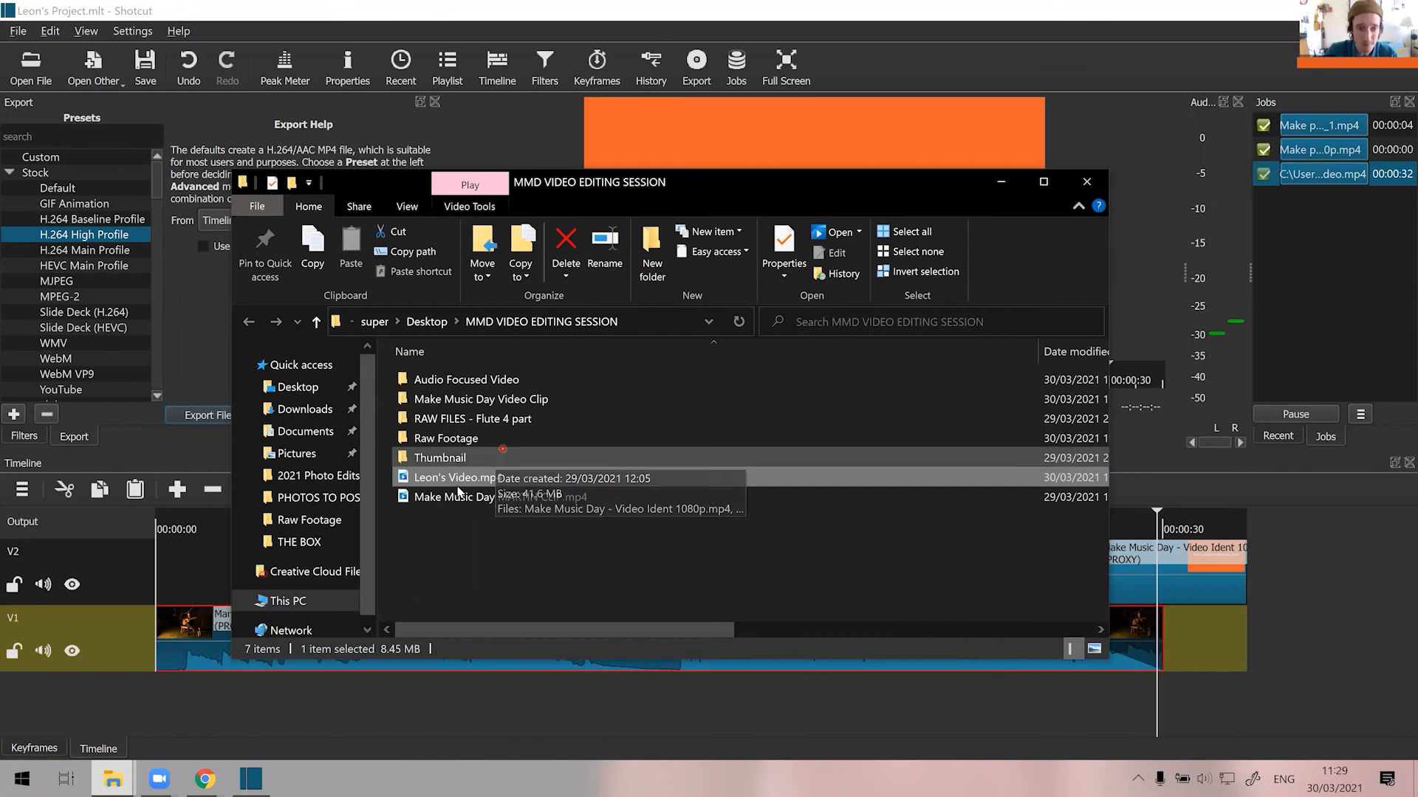
Play the exported video, skip ahead to the closing ident, close the player and return to Shotcut.
double_click(479, 480)
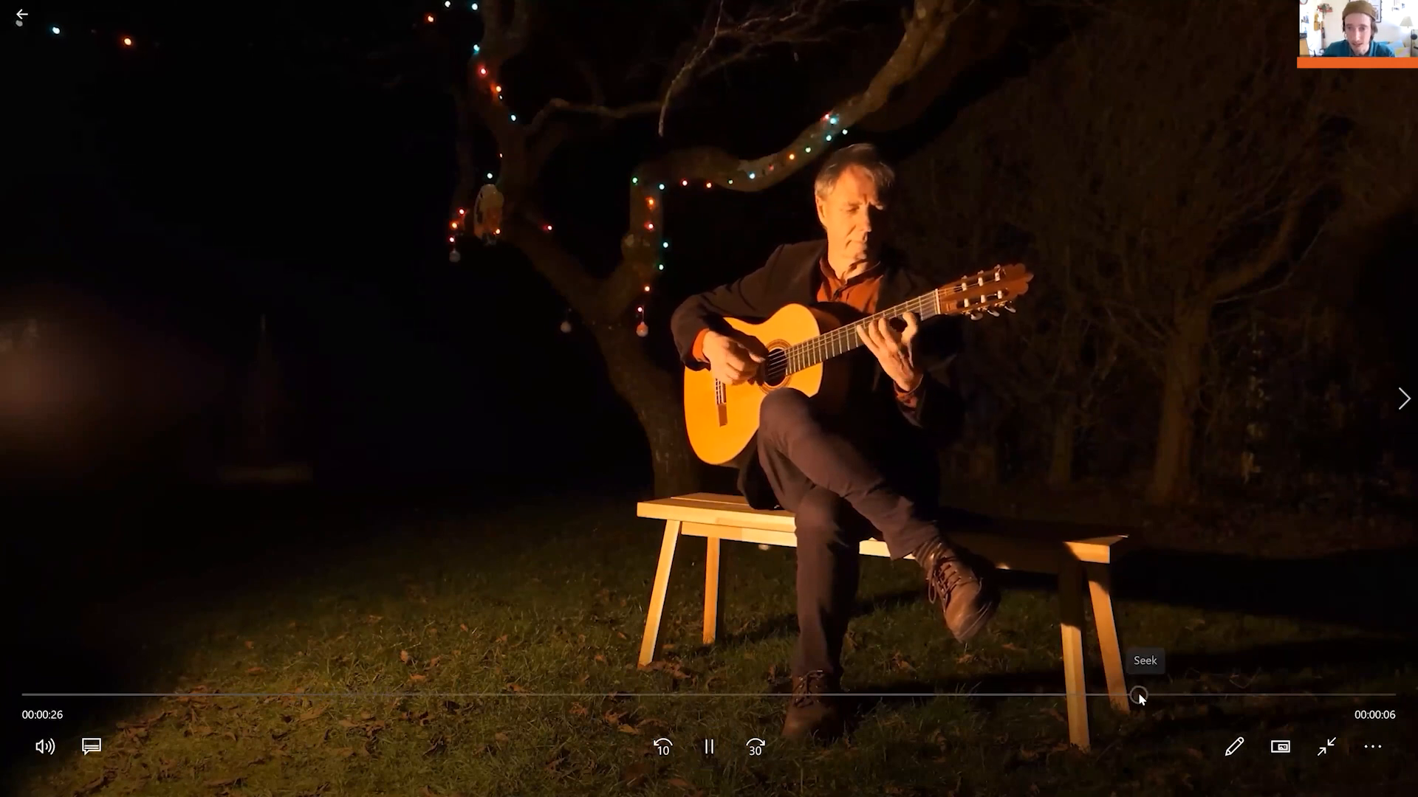
click(1156, 694)
click(1030, 694)
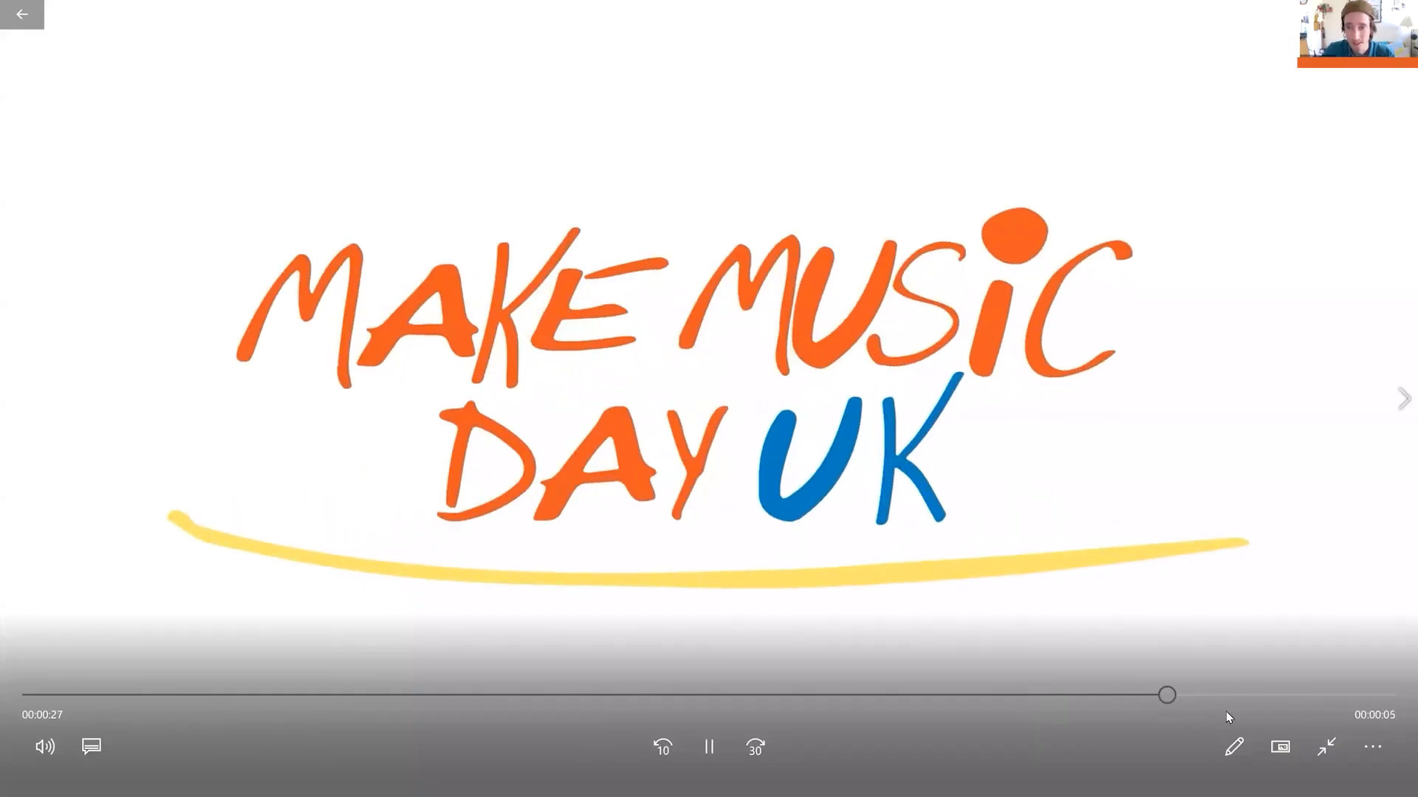
click(1324, 746)
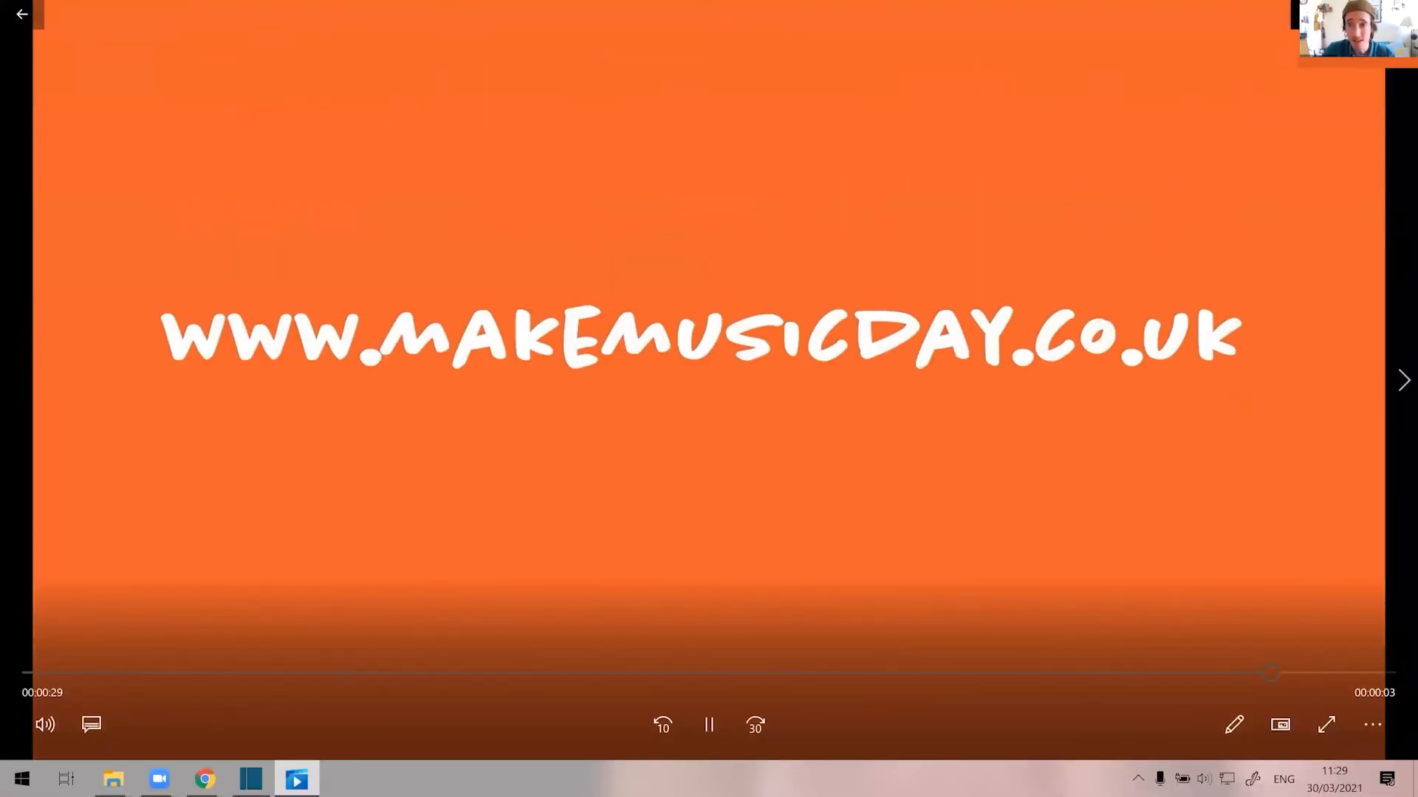
key(alt+F4)
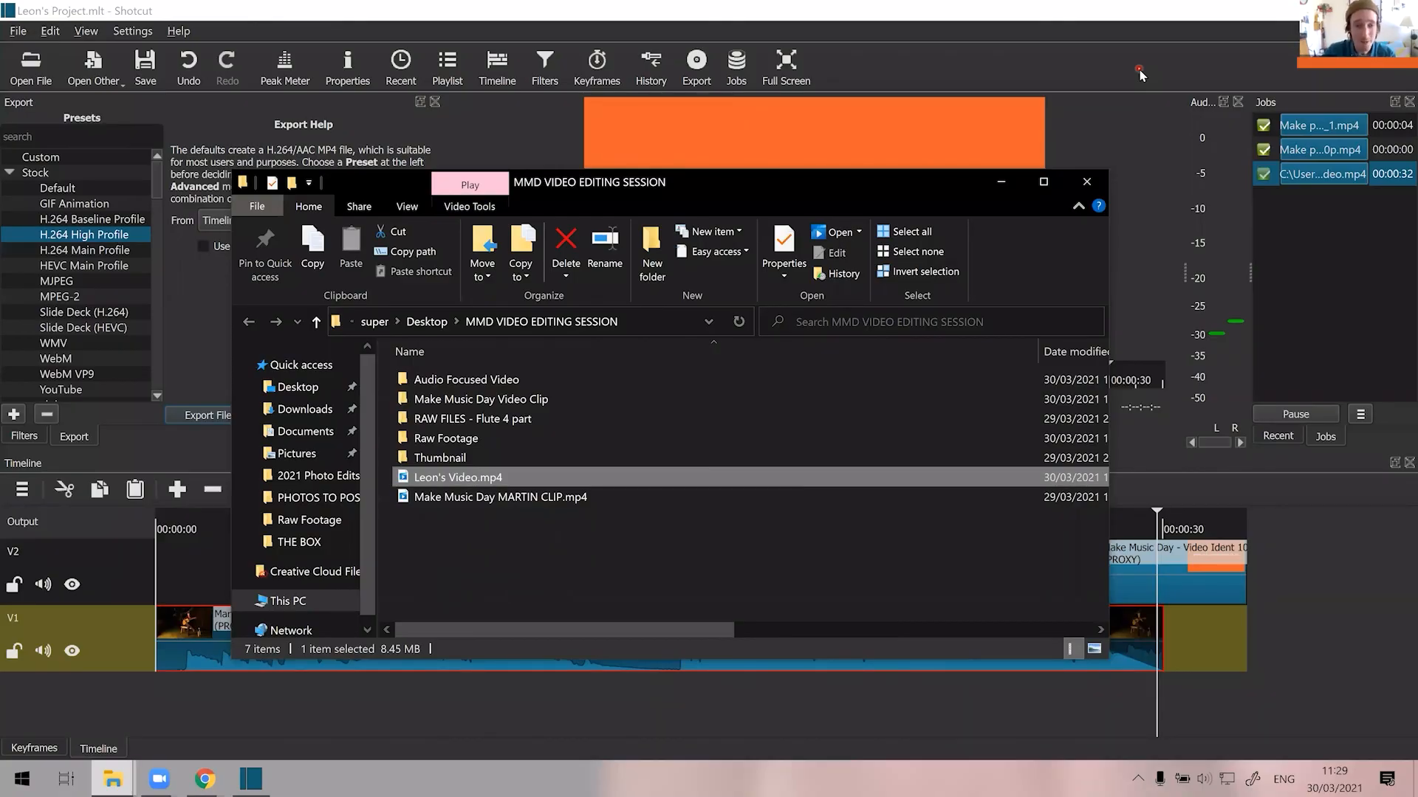
click(1175, 8)
click(1157, 29)
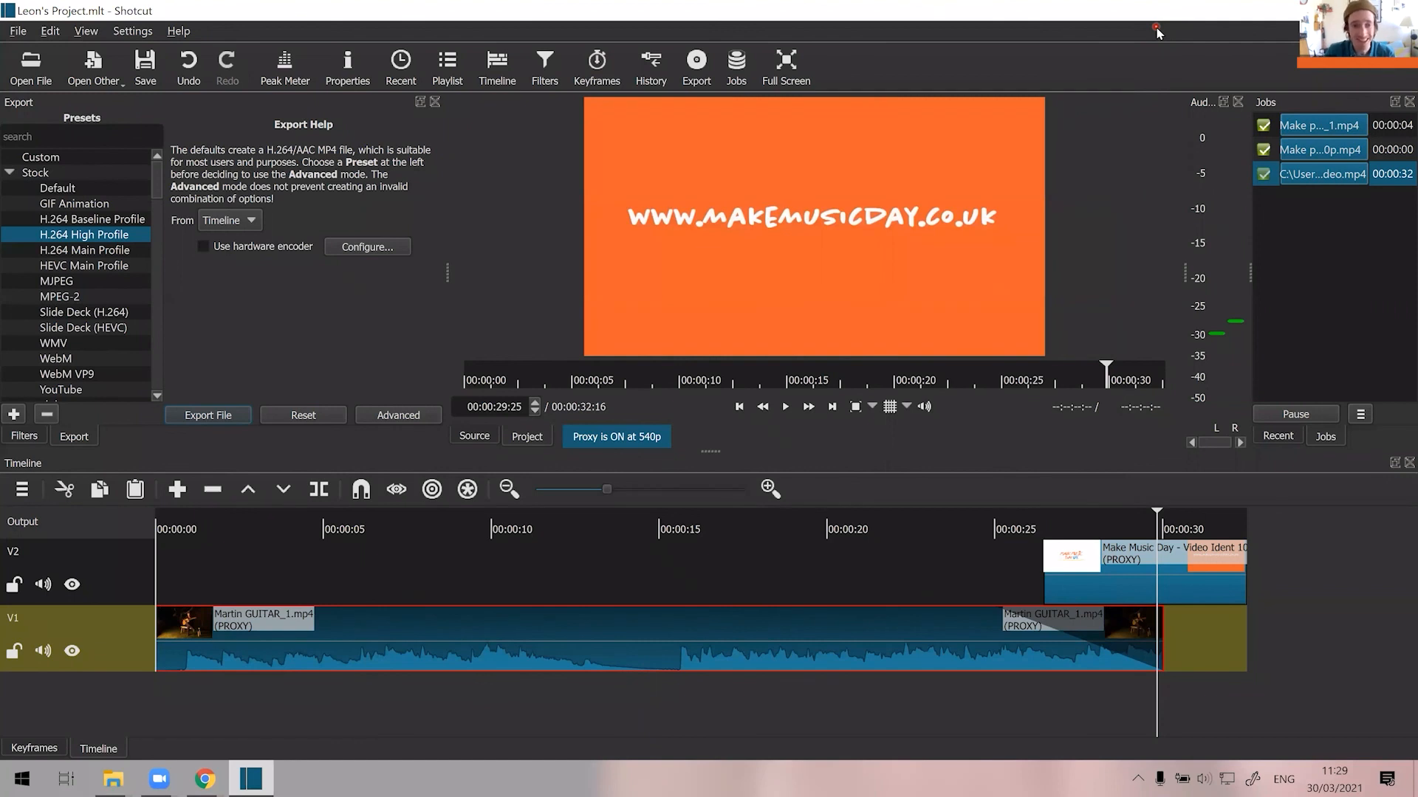